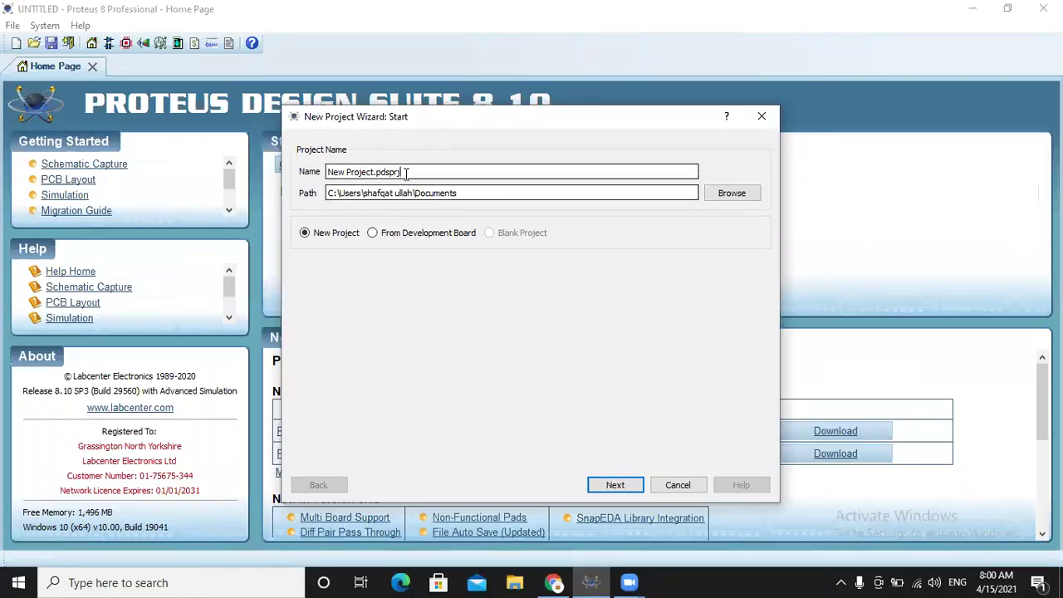
# Step: Name the new project "DLD LAB 3" followed by the student's name
pyautogui.moveTo(377, 172); pyautogui.dragTo(328, 173)
pyautogui.moveTo(400, 173); pyautogui.dragTo(322, 162)
pyautogui.press('BackSpace')
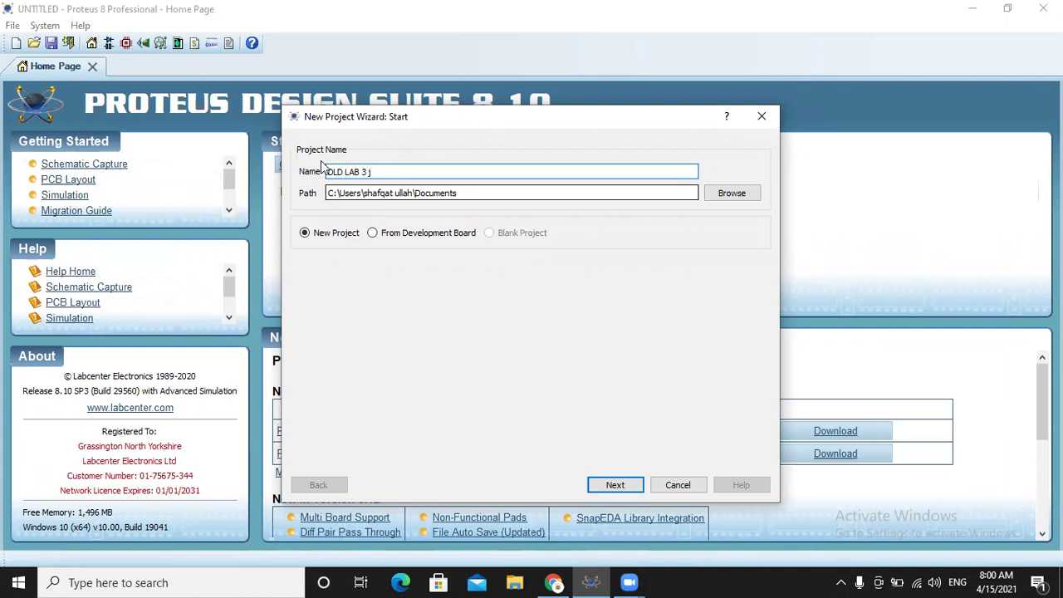
pyautogui.write('DLD LAB 3 j')
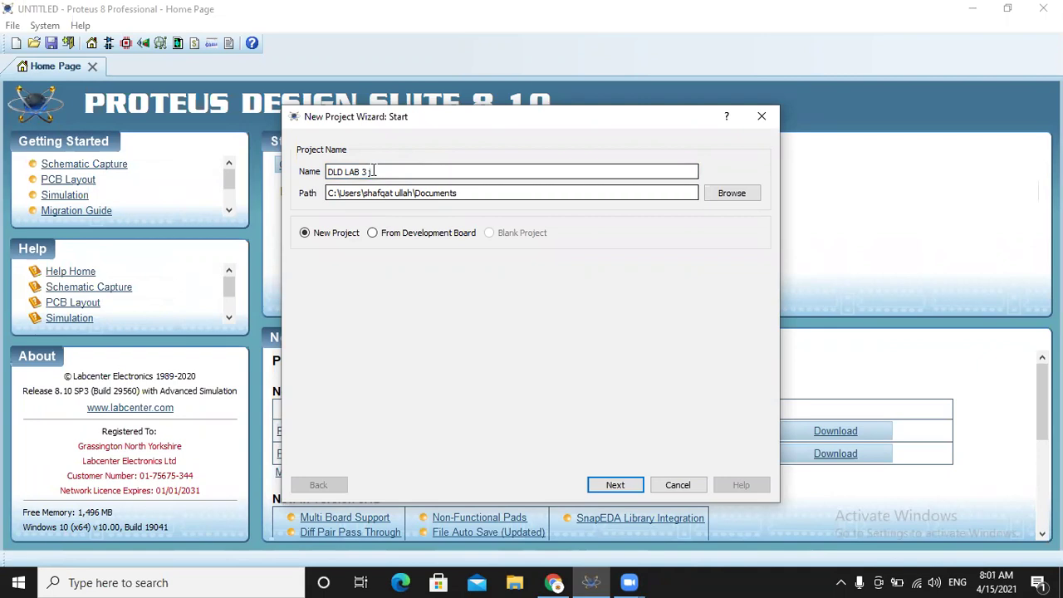
pyautogui.write('HAFQAT')
# Step: Create the project with a schematic from the DEFAULT template, accepting the remaining wizard settings
pyautogui.click(631, 488)
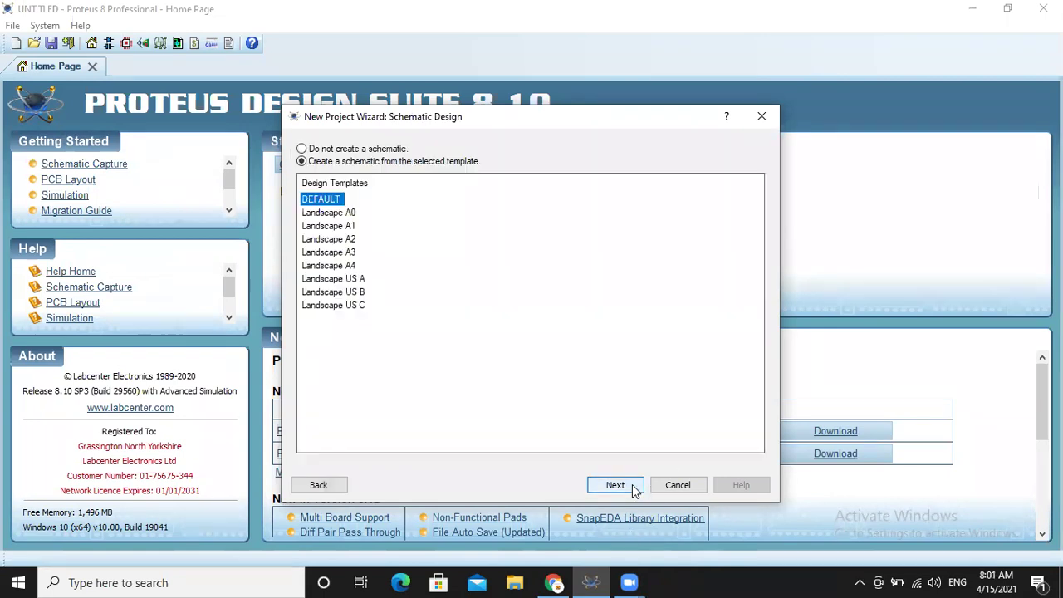
pyautogui.click(631, 488)
pyautogui.click(632, 488)
pyautogui.click(632, 488)
pyautogui.click(632, 488)
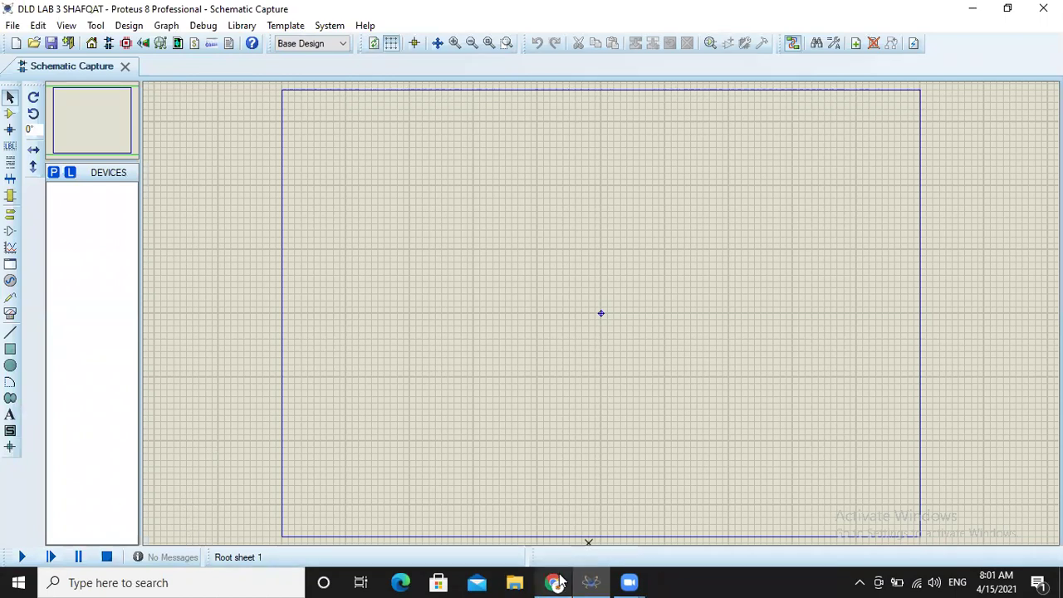
# Step: Examine the DeMorgan's Law gate diagrams in the Lab No 3 document in Chrome, and return to Proteus
pyautogui.moveTo(558, 581)
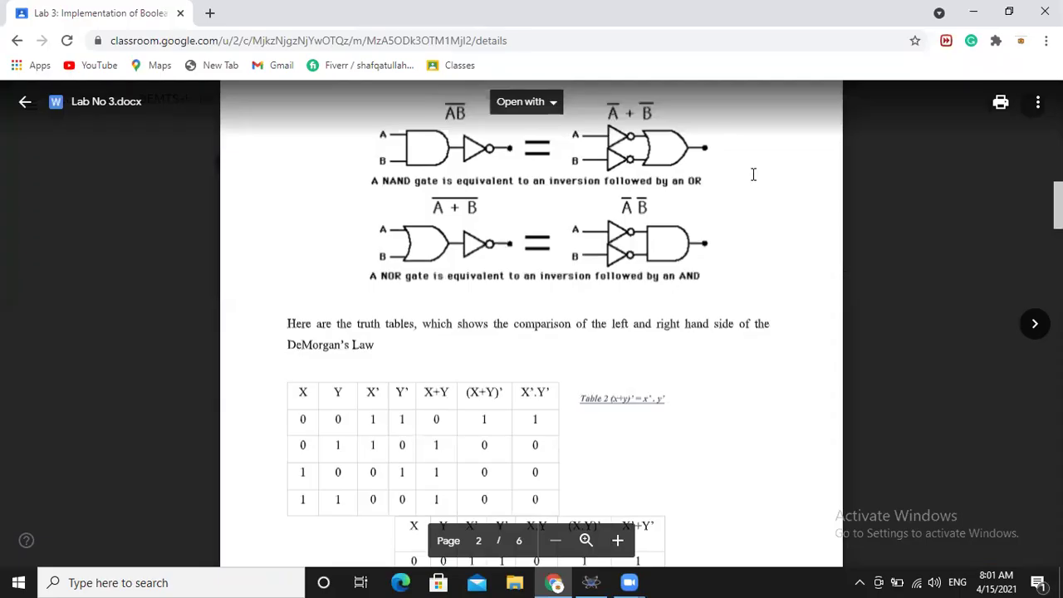
pyautogui.click(568, 550)
pyautogui.click(589, 581)
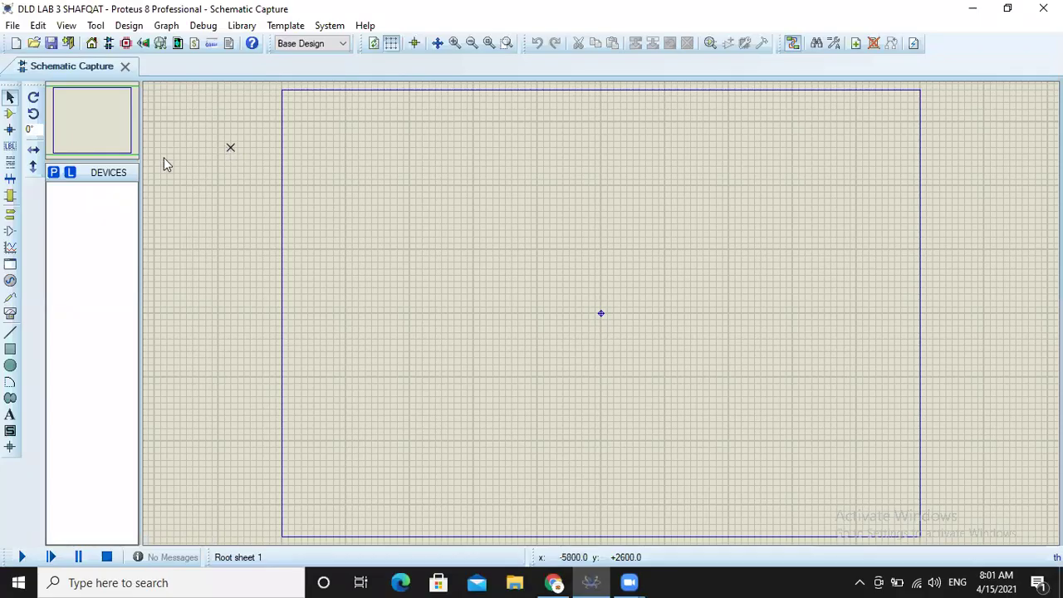
# Step: Find the OR gate in the component library and add it to the schematic's device list
pyautogui.click(53, 172)
pyautogui.write('NOR')
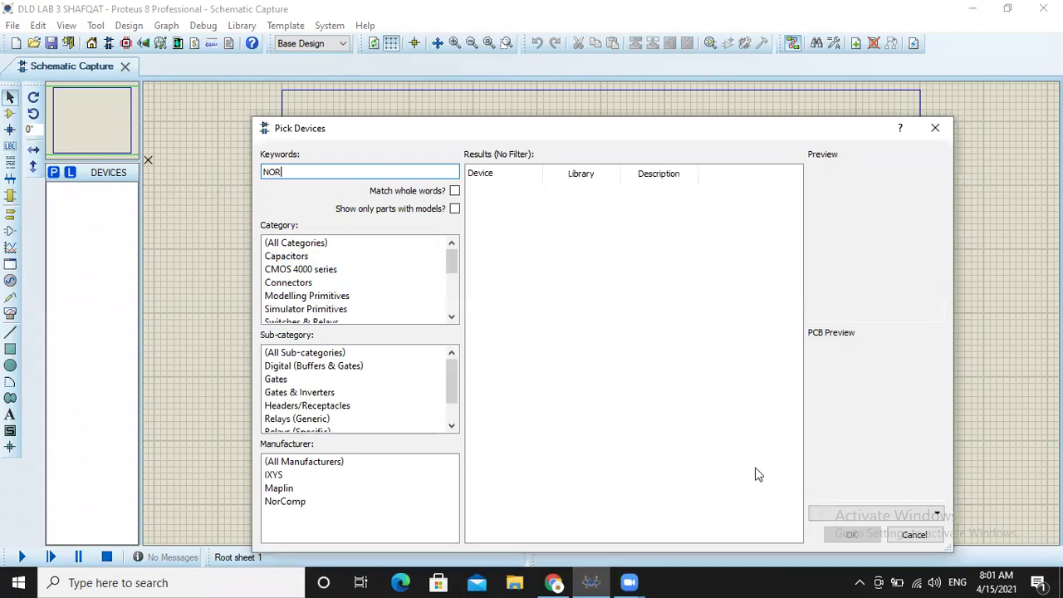
pyautogui.press('BackSpace')
pyautogui.press('BackSpace')
pyautogui.press('BackSpace')
pyautogui.write('OR')
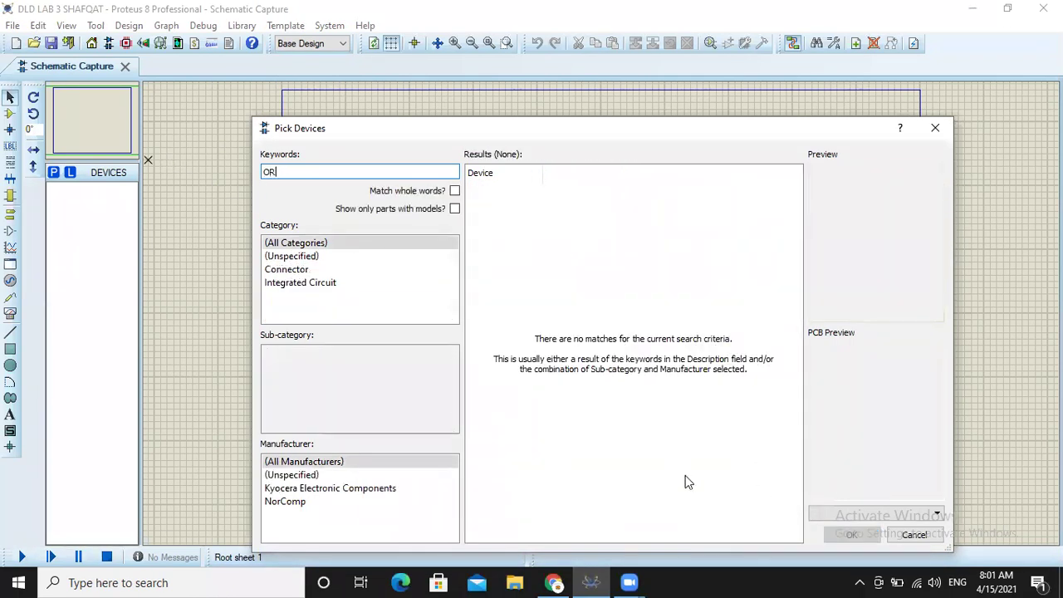
pyautogui.click(840, 532)
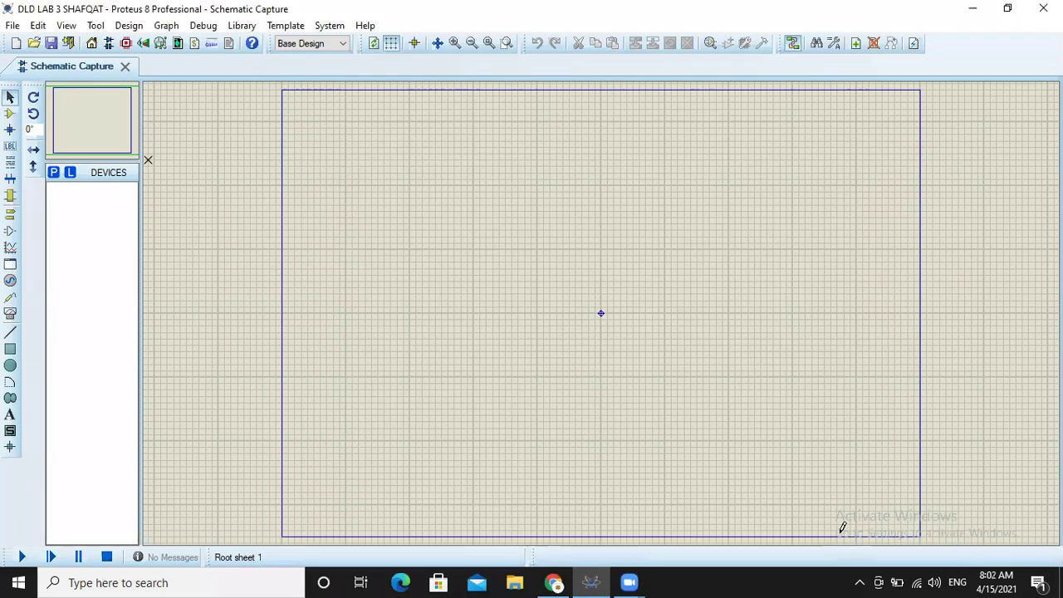
# Step: Add the NOT and AND gates to the device list, accepting Headphones in the audio device prompt
pyautogui.click(59, 171)
pyautogui.write('NOT')
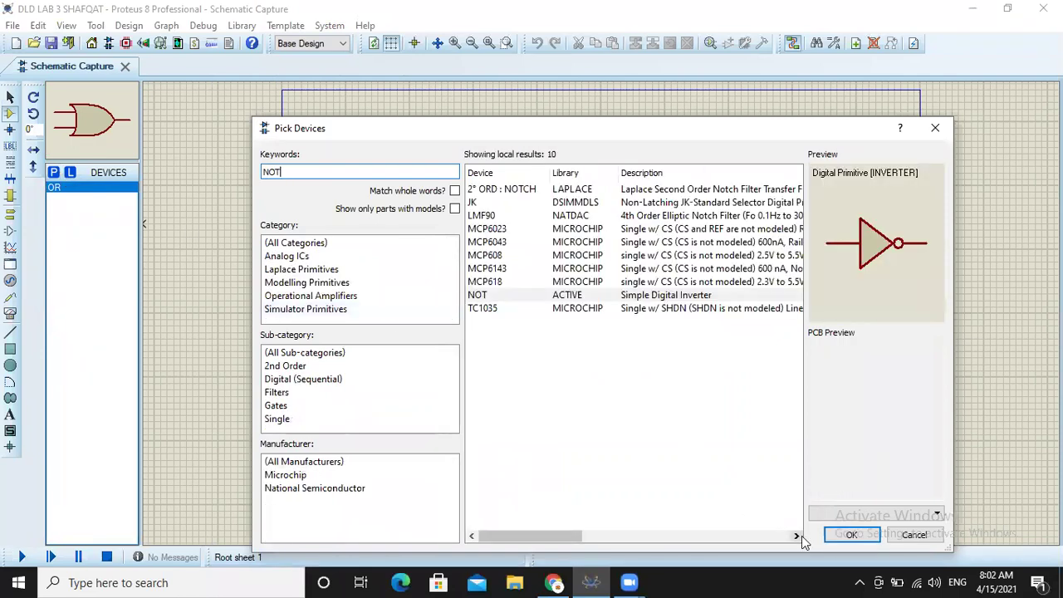
pyautogui.click(840, 538)
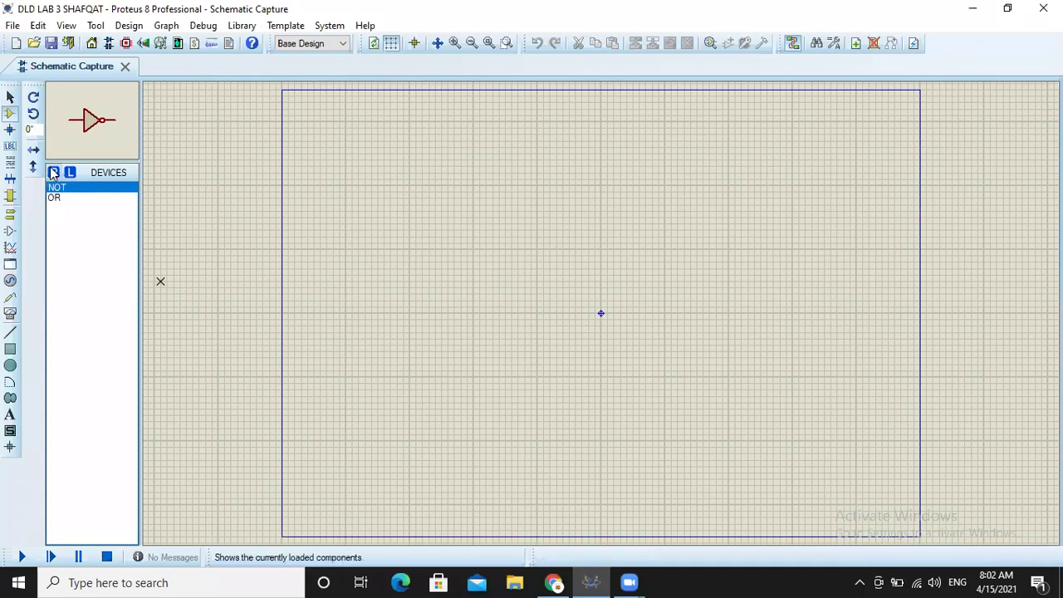
pyautogui.write('p')
pyautogui.write('AND')
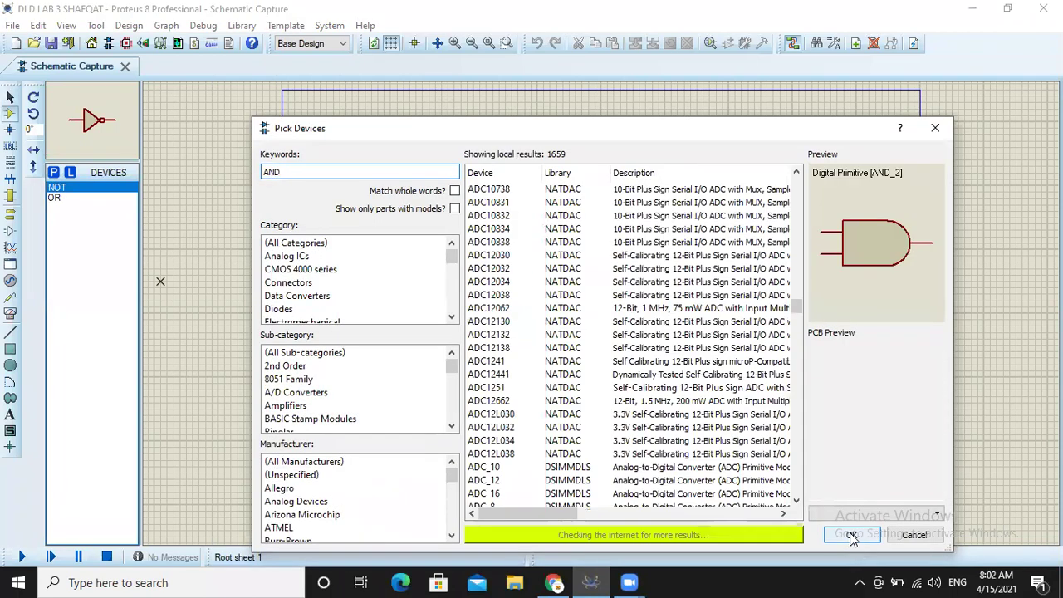
pyautogui.click(851, 536)
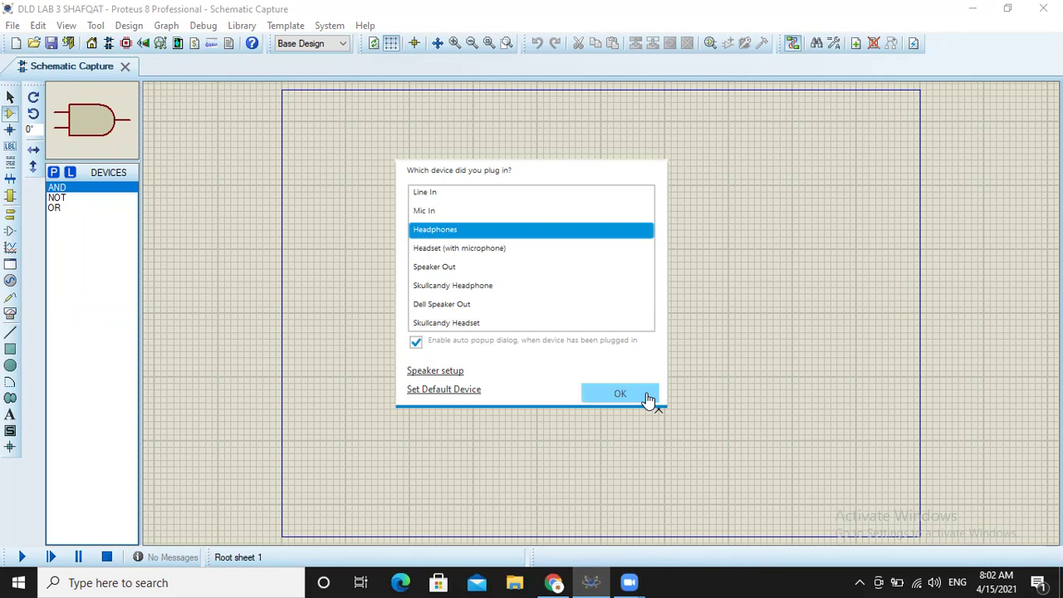
pyautogui.click(619, 394)
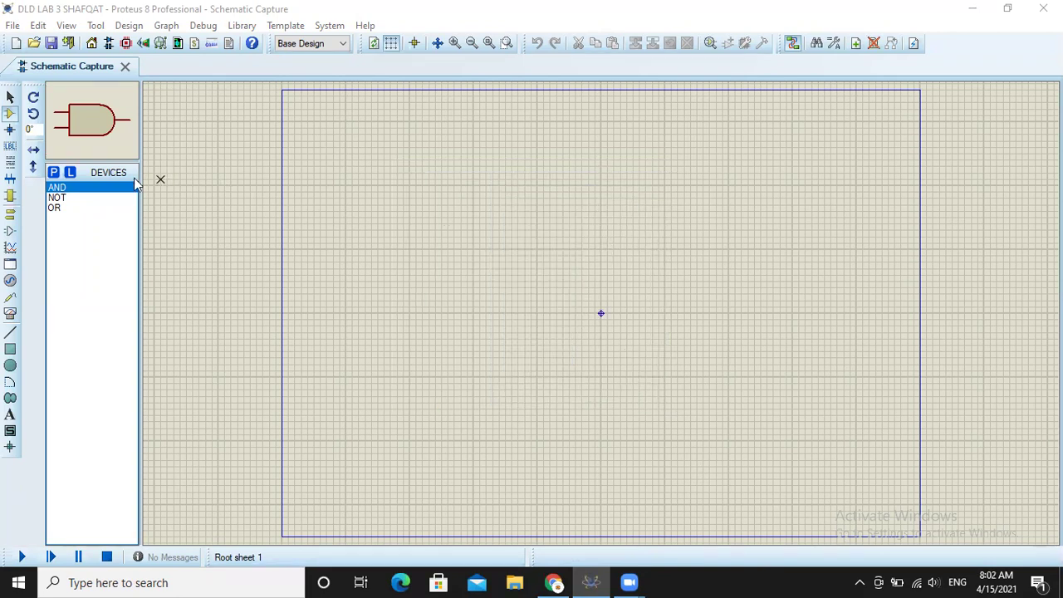
# Step: Add the LOGICSTATE source and the LOGICPROBE (BIG) indicator to the device list
pyautogui.click(54, 173)
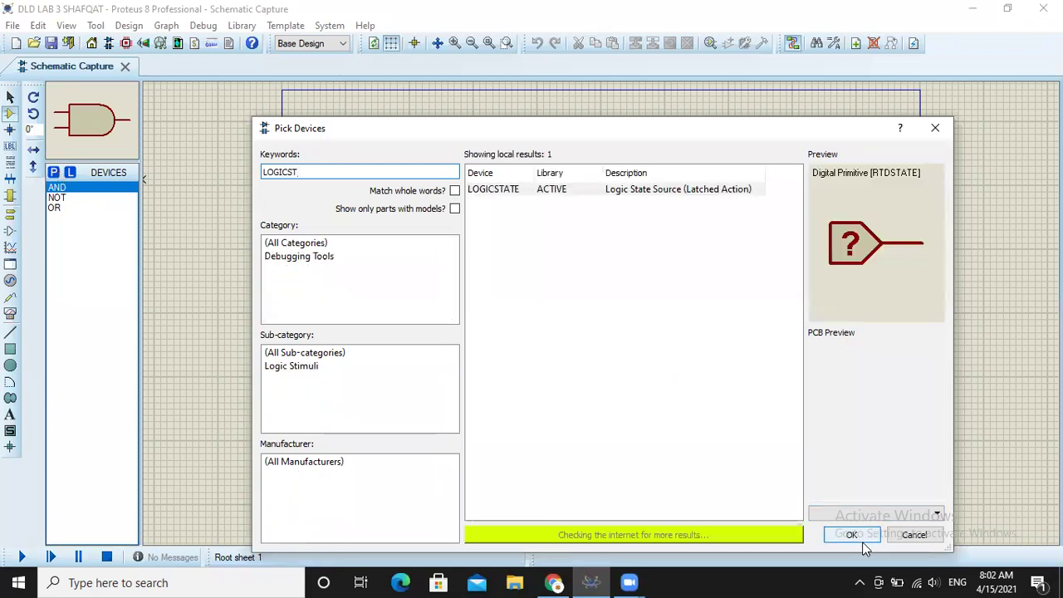
pyautogui.click(851, 534)
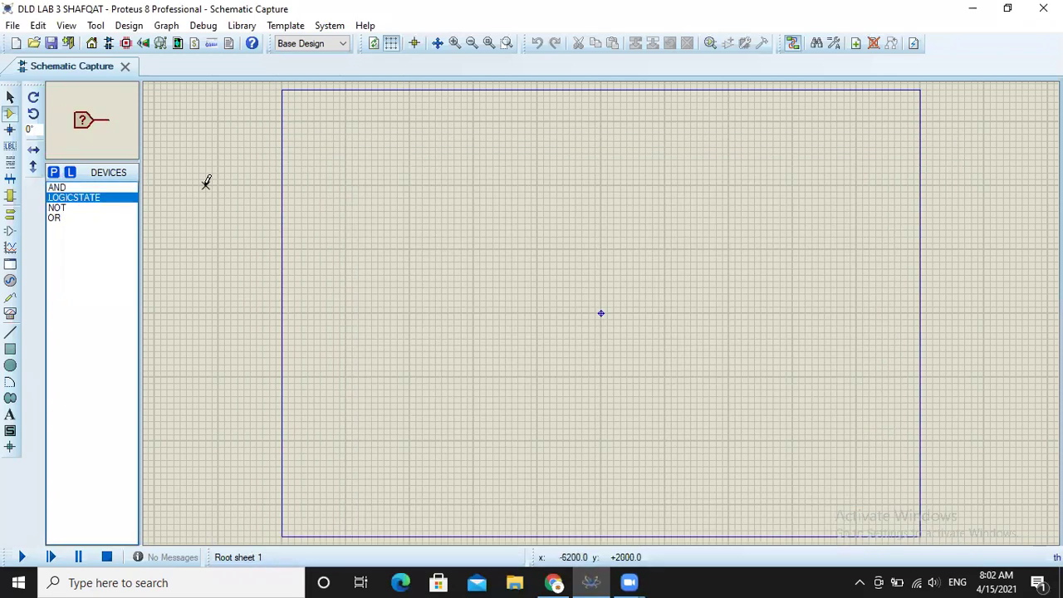
pyautogui.click(54, 174)
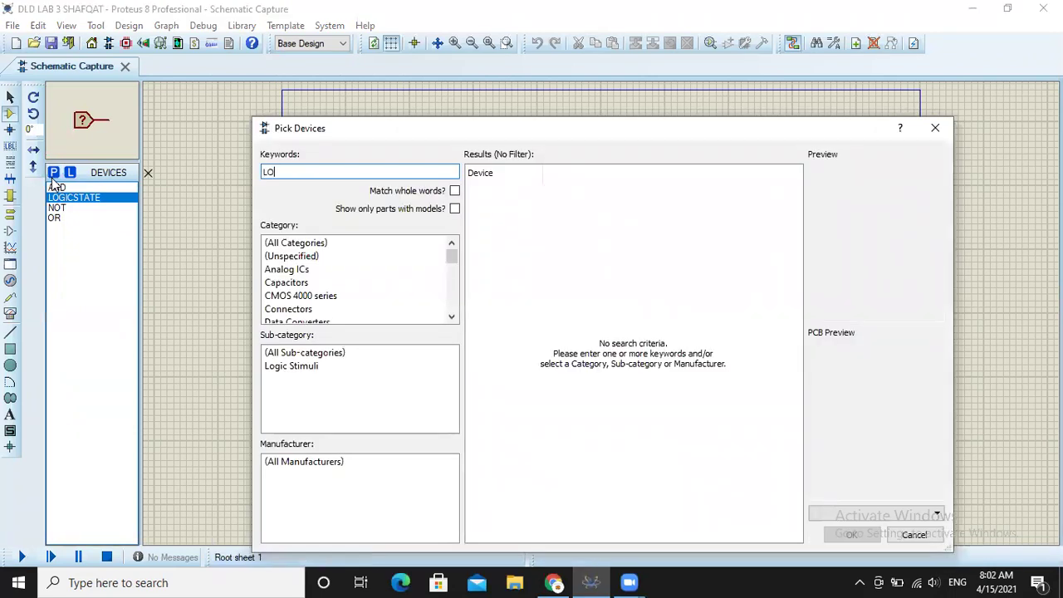
pyautogui.write('LOGICP')
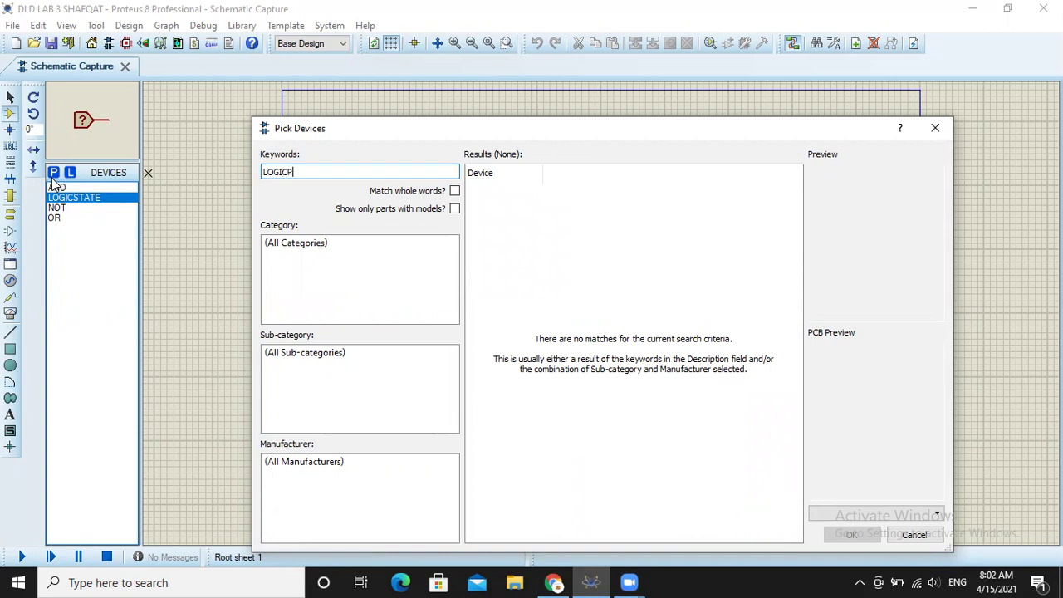
pyautogui.click(489, 204)
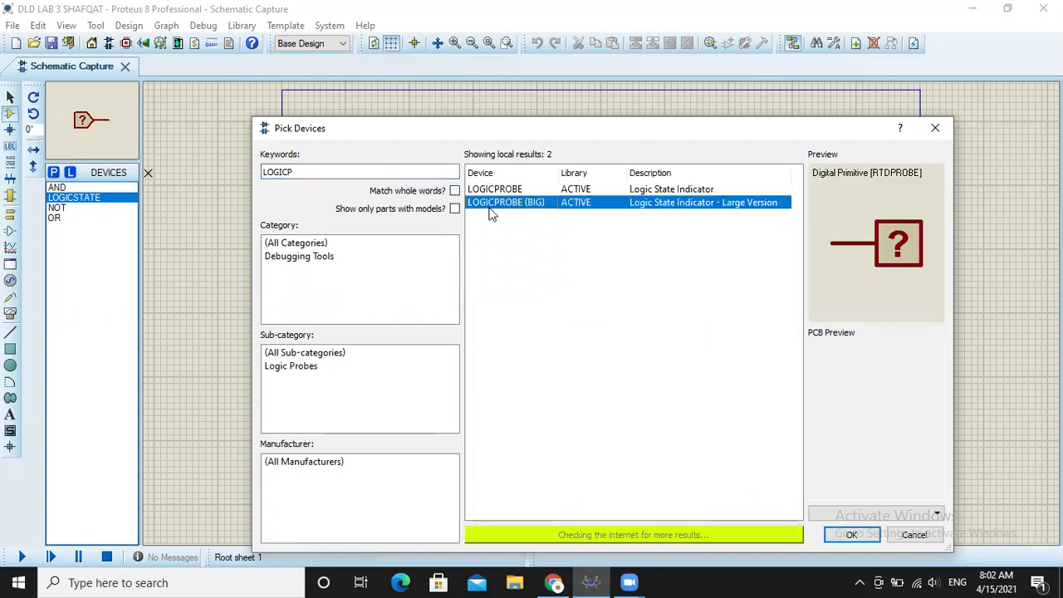
pyautogui.click(851, 533)
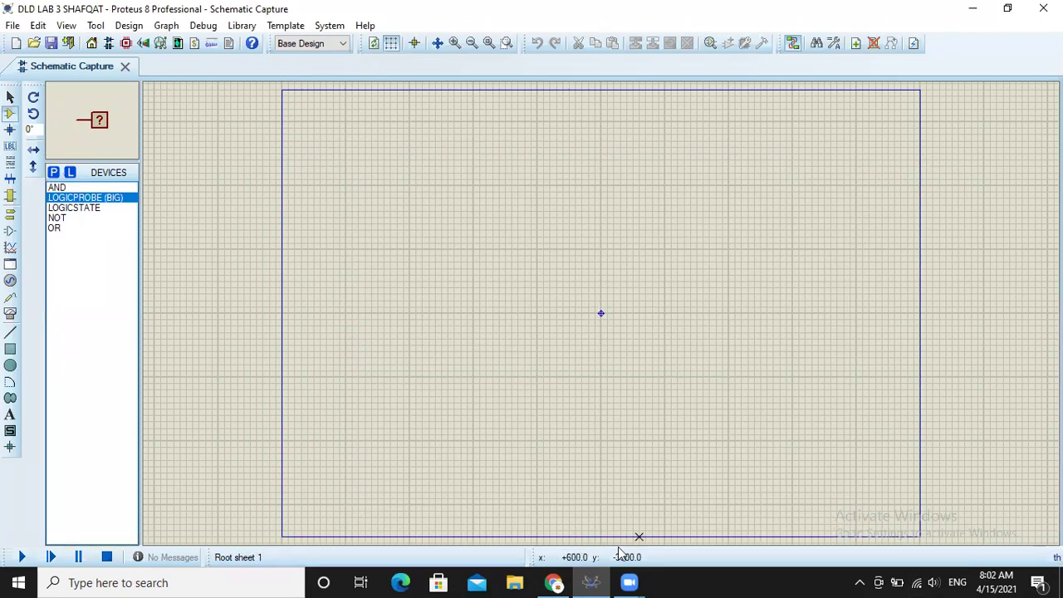
# Step: Check the NAND and NOR equivalence circuits in the lab document in Chrome again and switch back to Proteus
pyautogui.moveTo(553, 581)
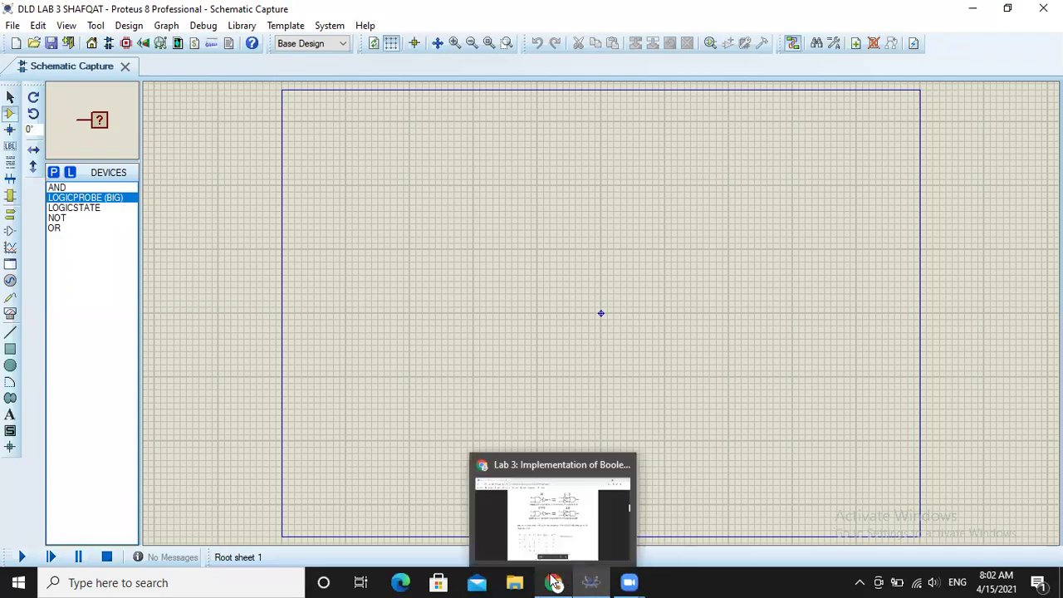
pyautogui.click(561, 530)
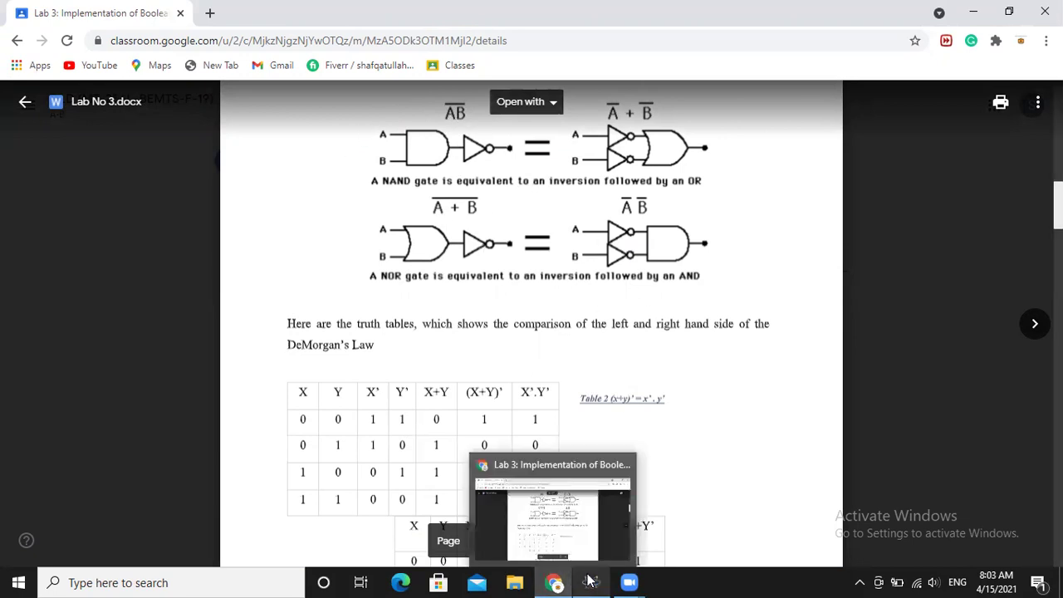
pyautogui.moveTo(604, 581)
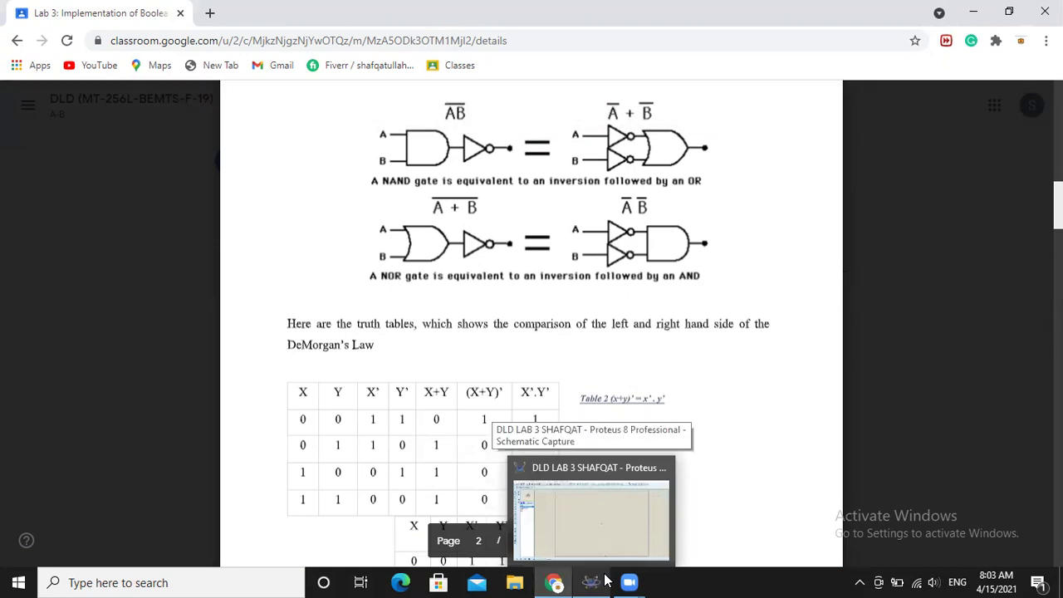
pyautogui.click(603, 554)
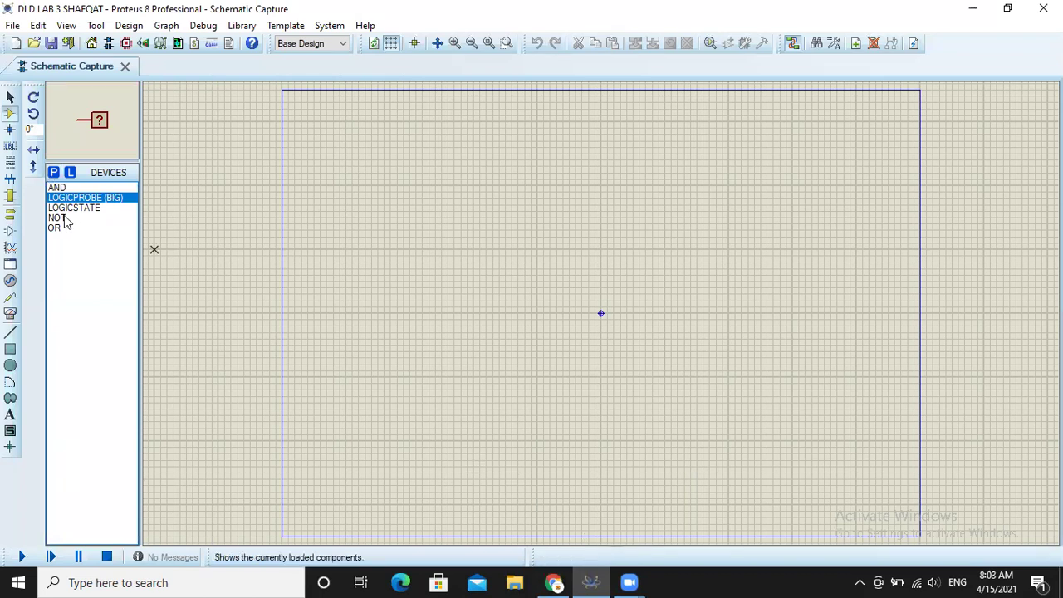
# Step: Place one AND gate in the upper area of the schematic sheet
pyautogui.click(58, 188)
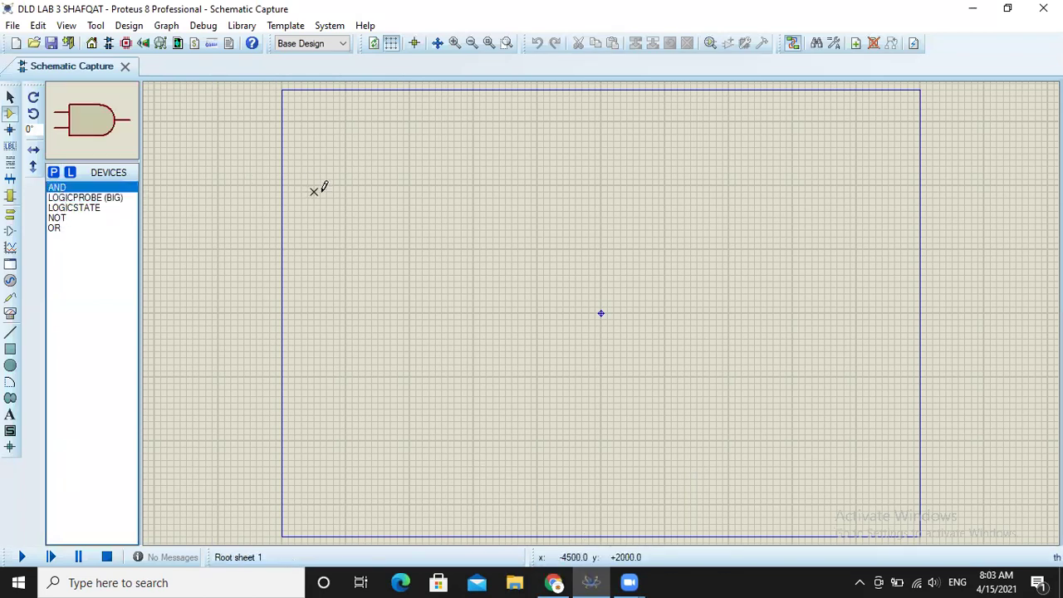
pyautogui.click(409, 179)
pyautogui.click(487, 184)
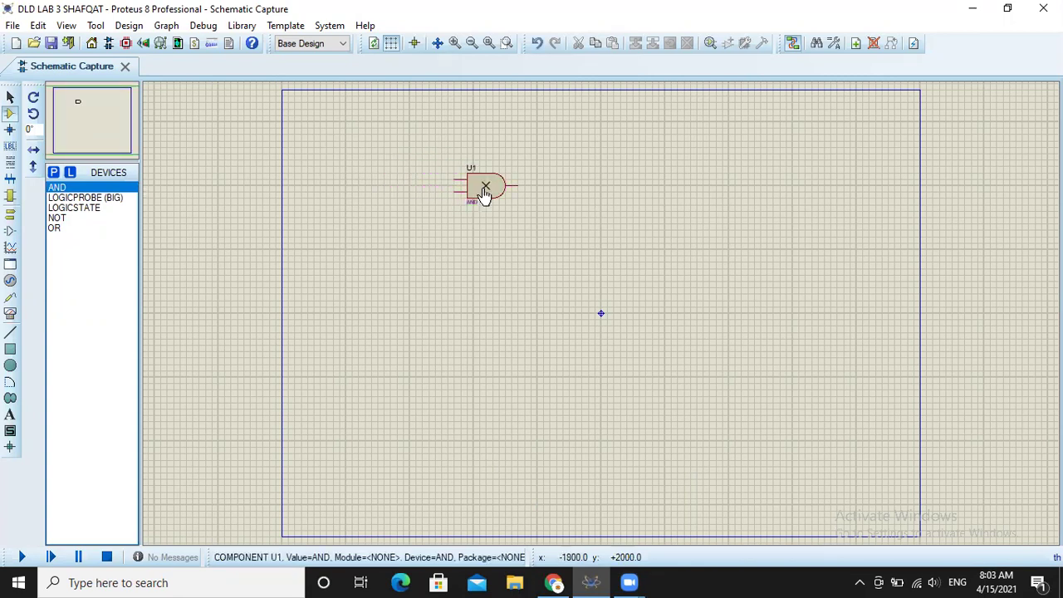
# Step: Place two LOGICSTATE inputs, one above the other, to the left of the AND gate
pyautogui.click(73, 207)
pyautogui.click(301, 163)
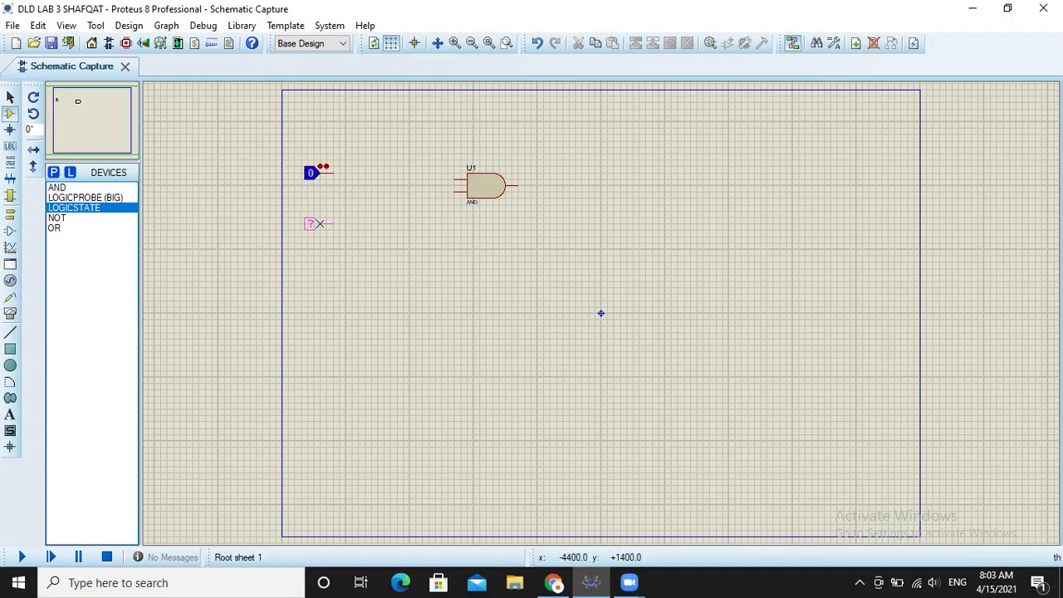
pyautogui.click(320, 218)
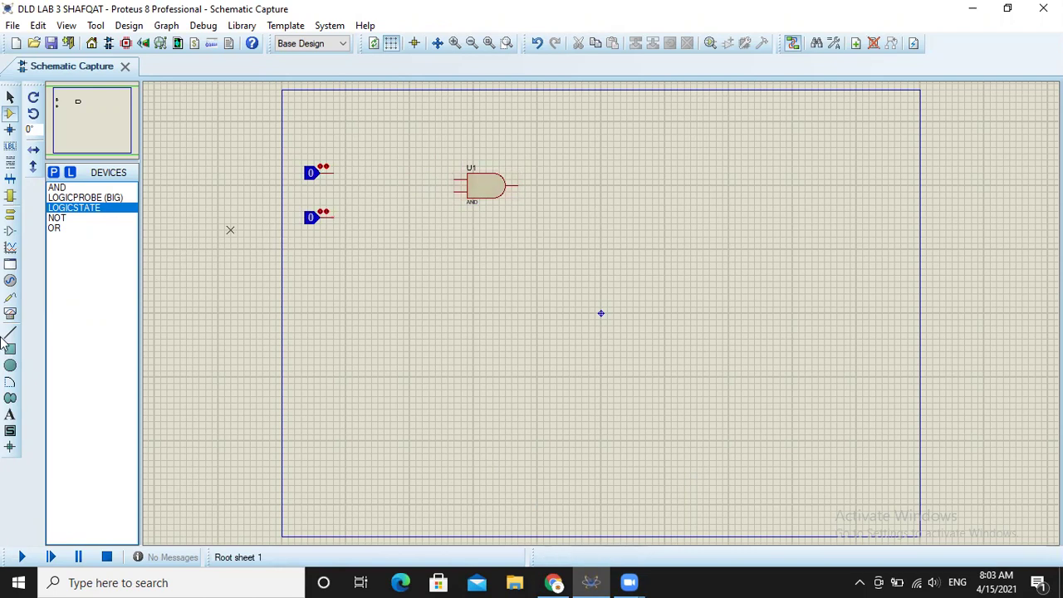
# Step: Add the text labels X beside the upper logic state and Y beside the lower one
pyautogui.click(10, 415)
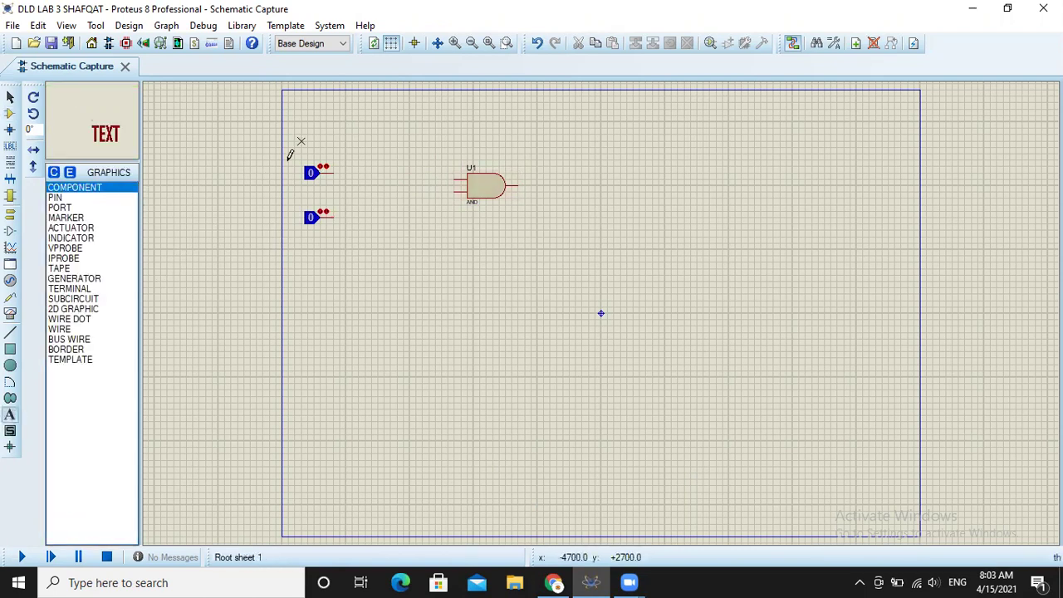
pyautogui.click(289, 170)
pyautogui.write('X')
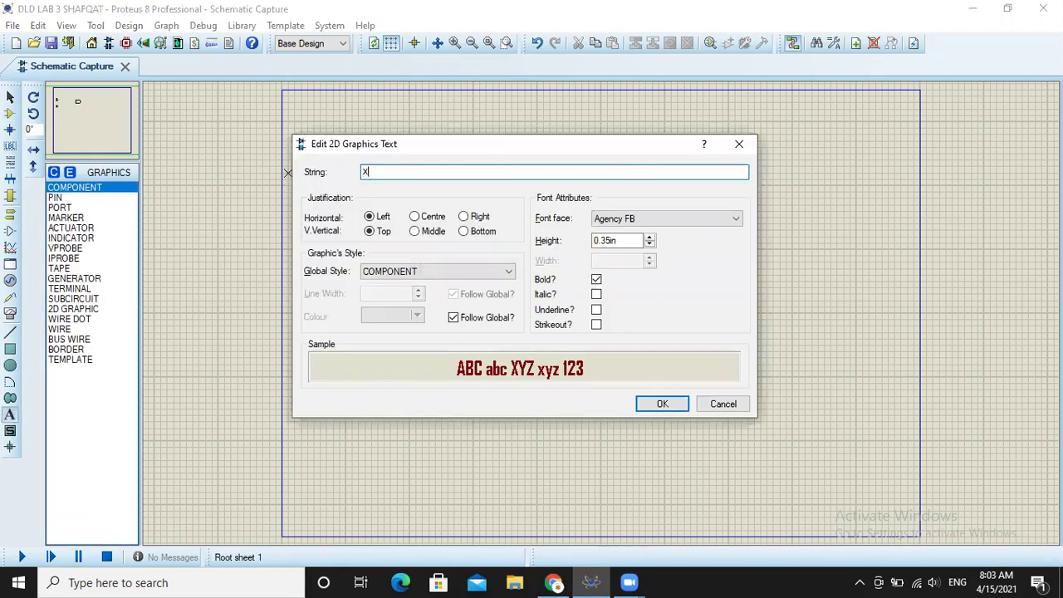
pyautogui.click(660, 404)
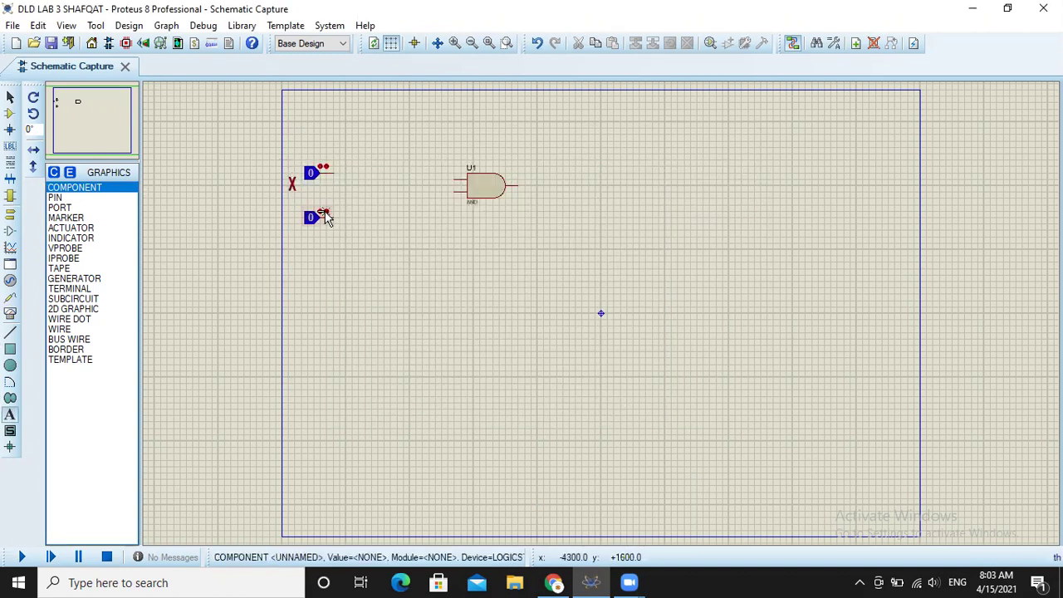
pyautogui.click(288, 215)
pyautogui.write('Y')
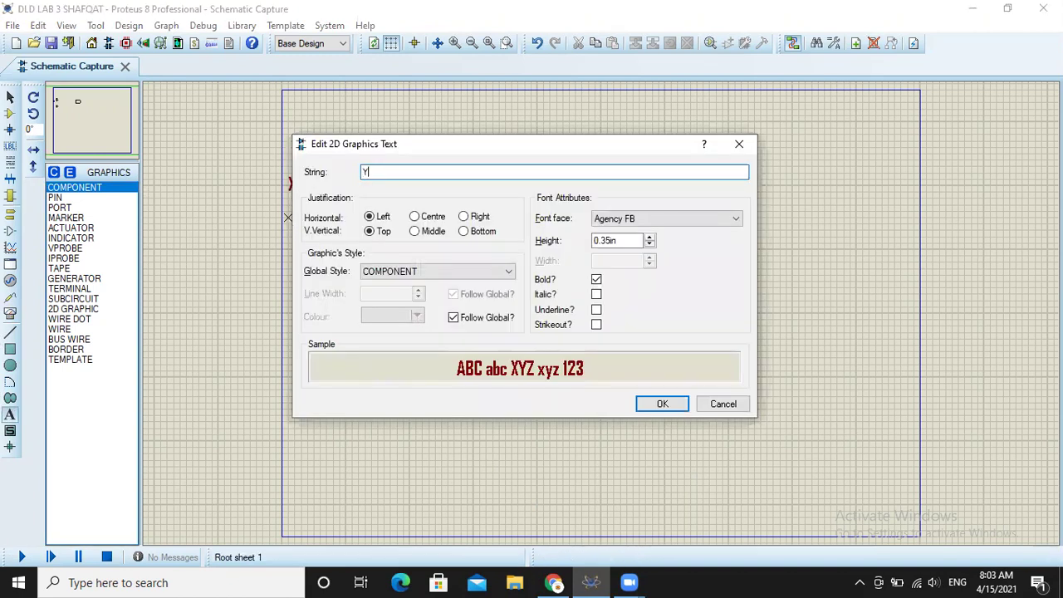
pyautogui.click(660, 404)
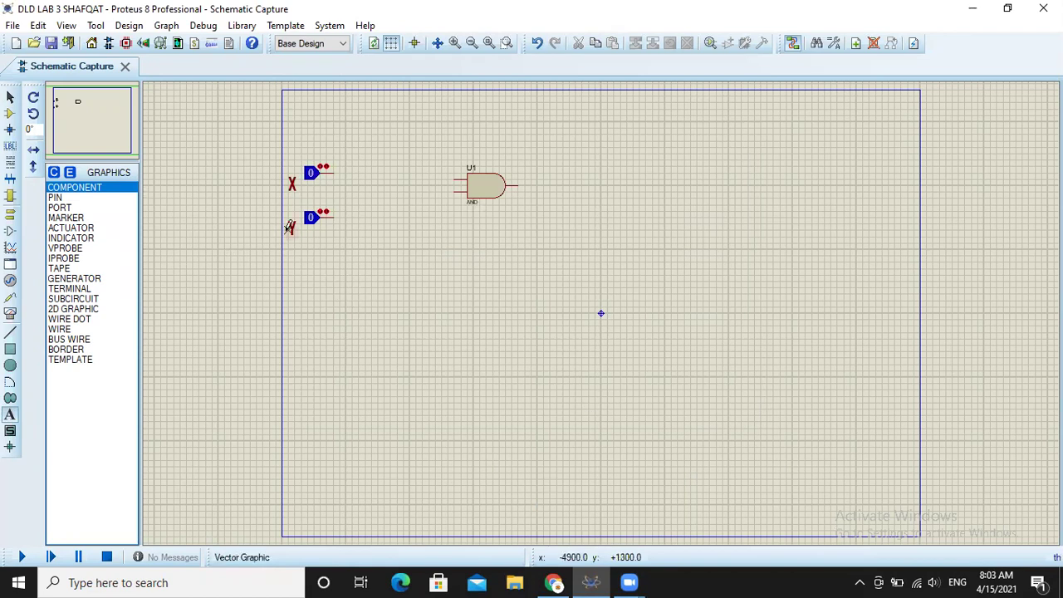
# Step: Move the text labels Y and X up so each sits level with its logic state
pyautogui.rightClick(292, 225)
pyautogui.click(353, 234)
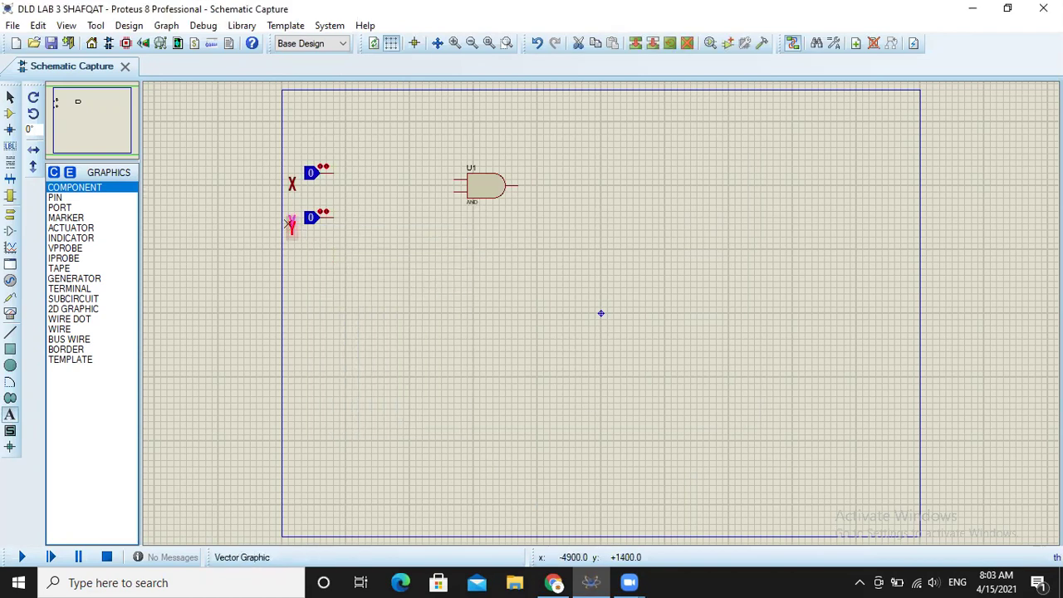
pyautogui.click(291, 218)
pyautogui.click(293, 191)
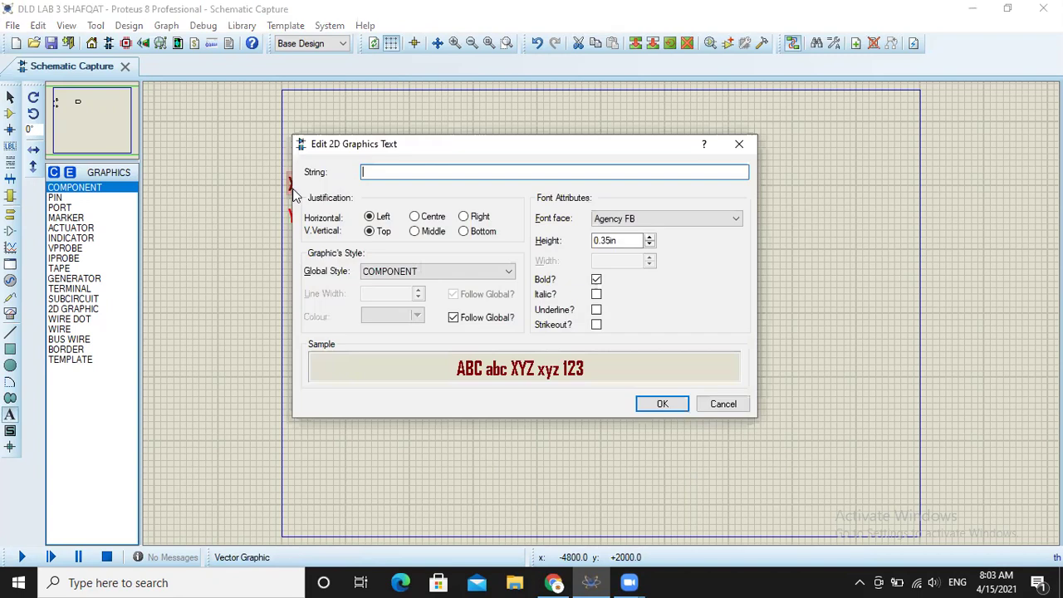
pyautogui.click(736, 143)
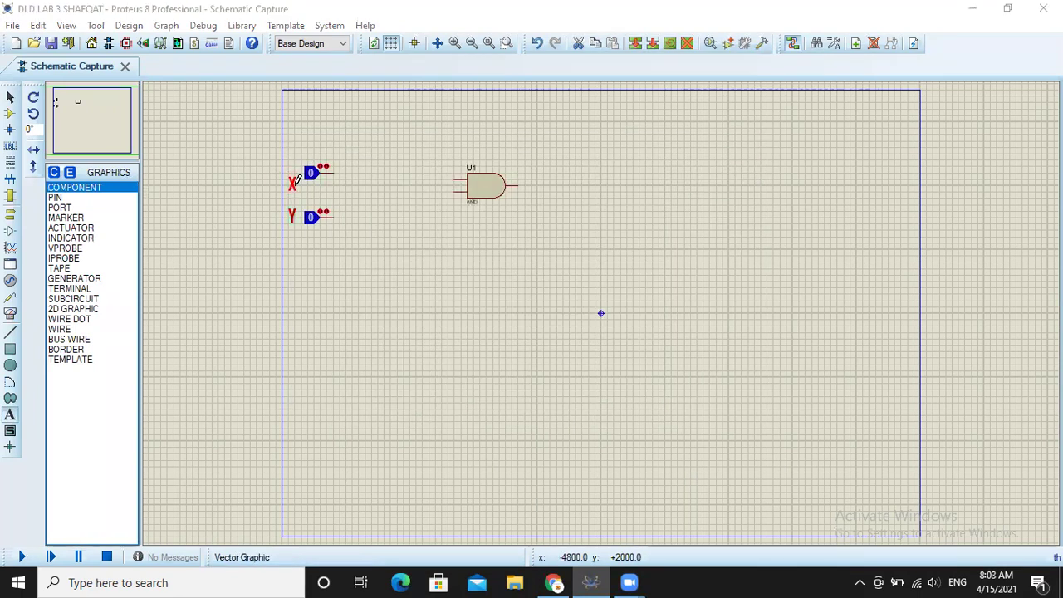
pyautogui.rightClick(311, 176)
pyautogui.click(292, 174)
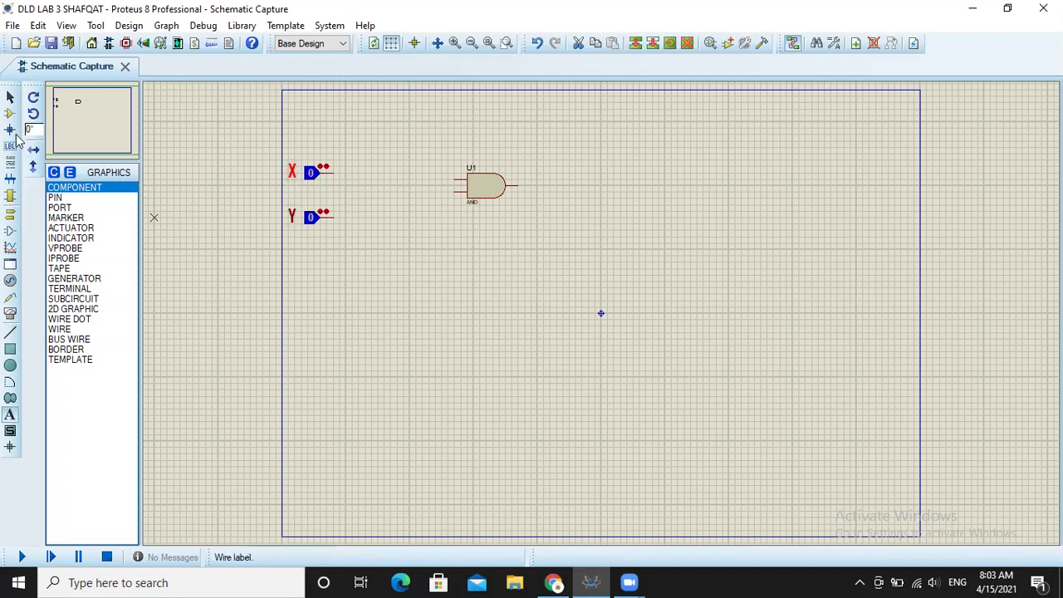
# Step: Place two NOT gates beside the X and Y logic states and wire each logic state to its NOT gate's input
pyautogui.click(12, 116)
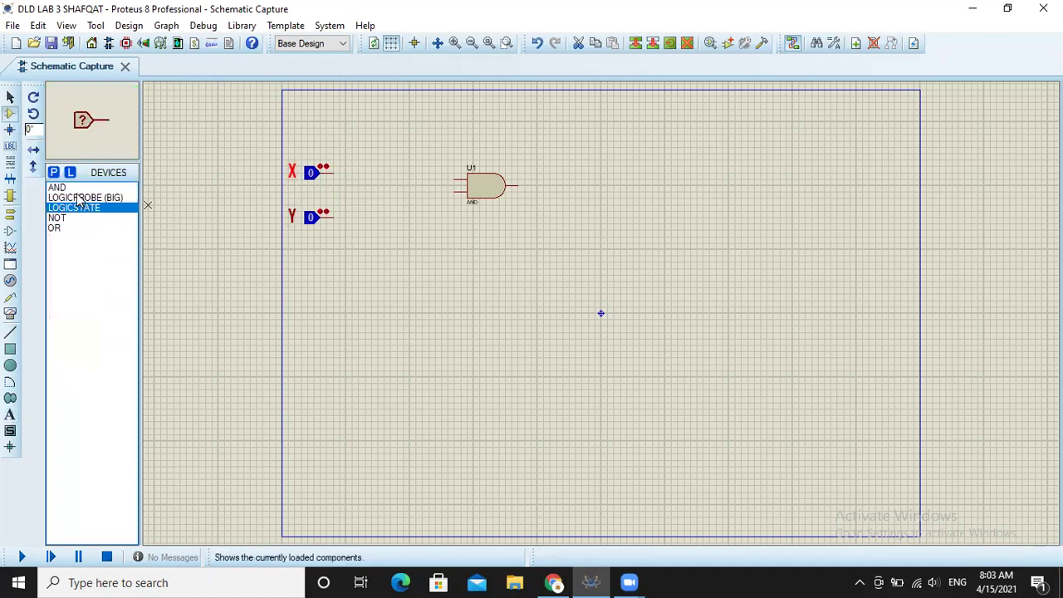
pyautogui.click(70, 218)
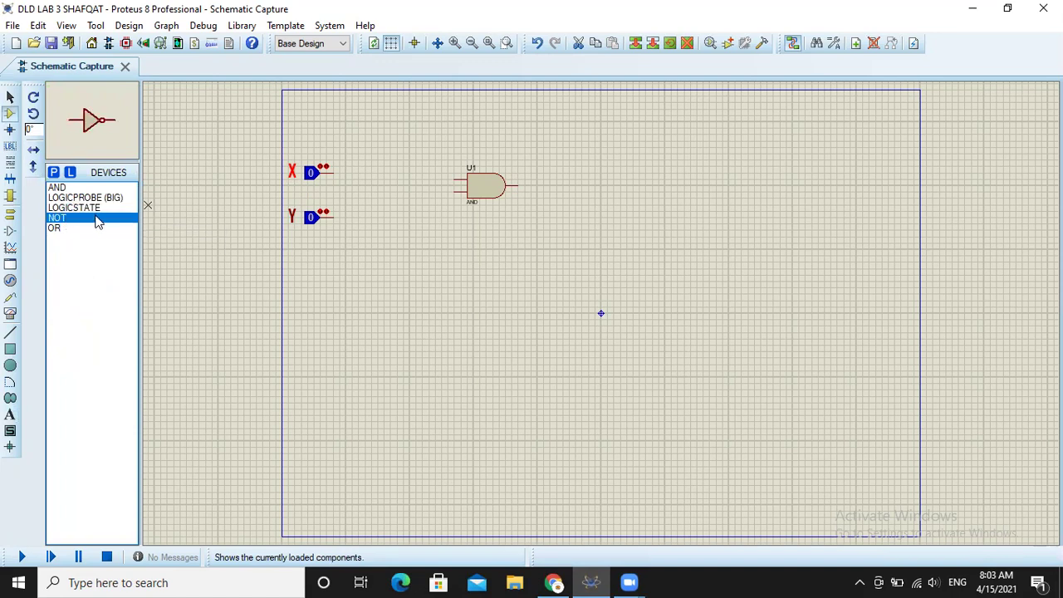
pyautogui.click(345, 192)
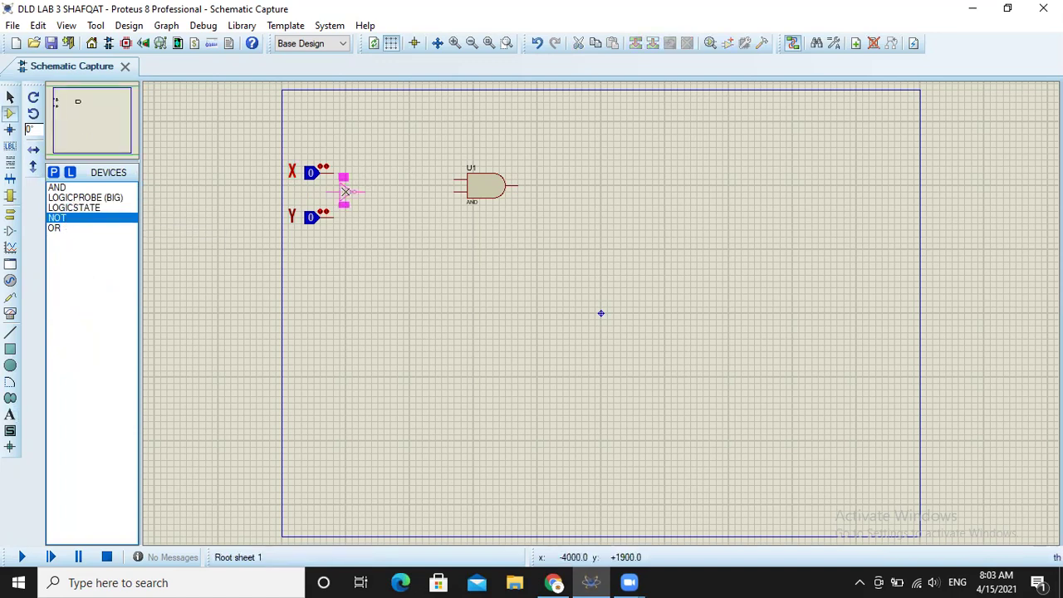
pyautogui.click(345, 191)
pyautogui.click(345, 243)
pyautogui.click(348, 241)
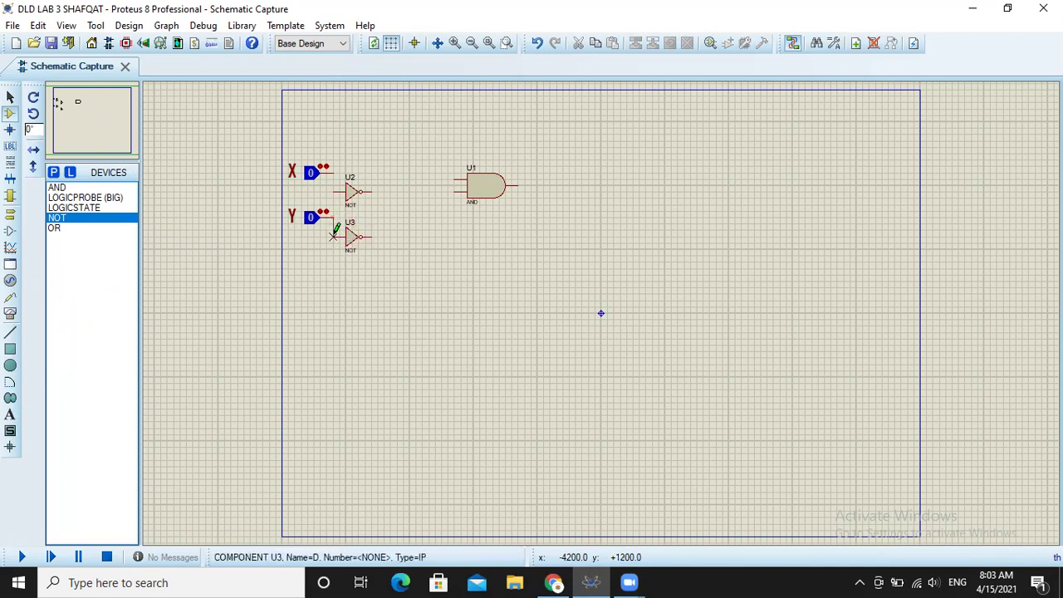
pyautogui.click(333, 234)
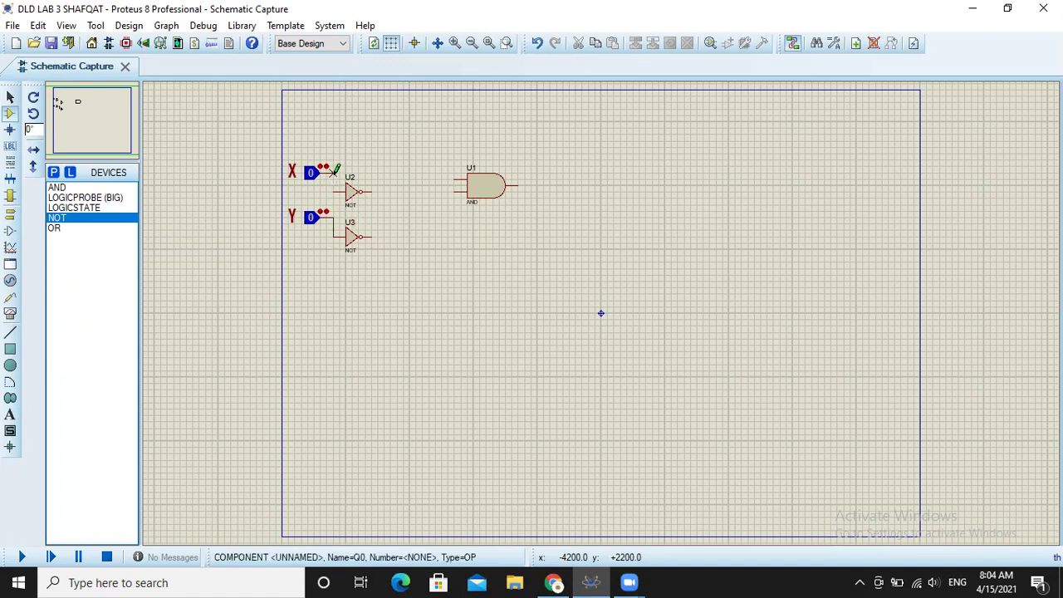
pyautogui.click(337, 186)
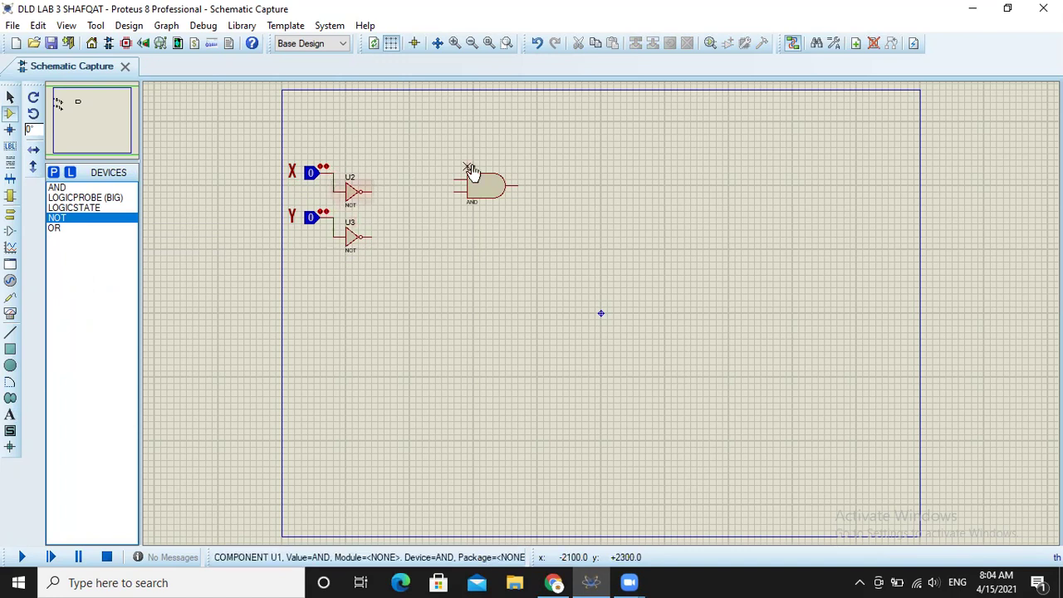
# Step: Check the gate circuits in the lab document in Chrome, then in Proteus wire the X and Y logic states to the AND gate's inputs
pyautogui.click(556, 582)
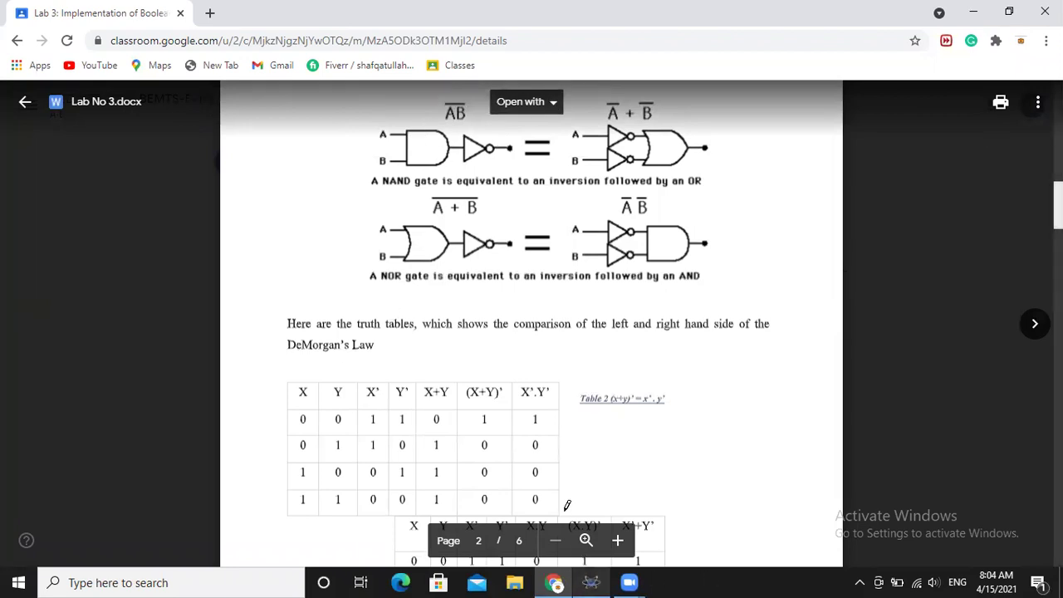
pyautogui.hotkey('alt', 'Tab')
pyautogui.click(336, 167)
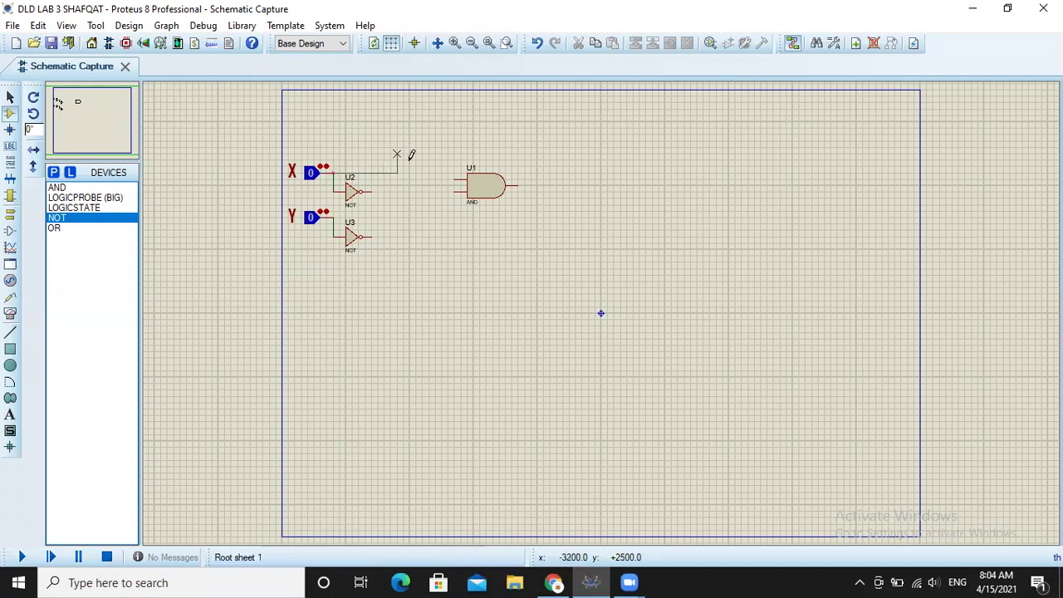
pyautogui.click(455, 176)
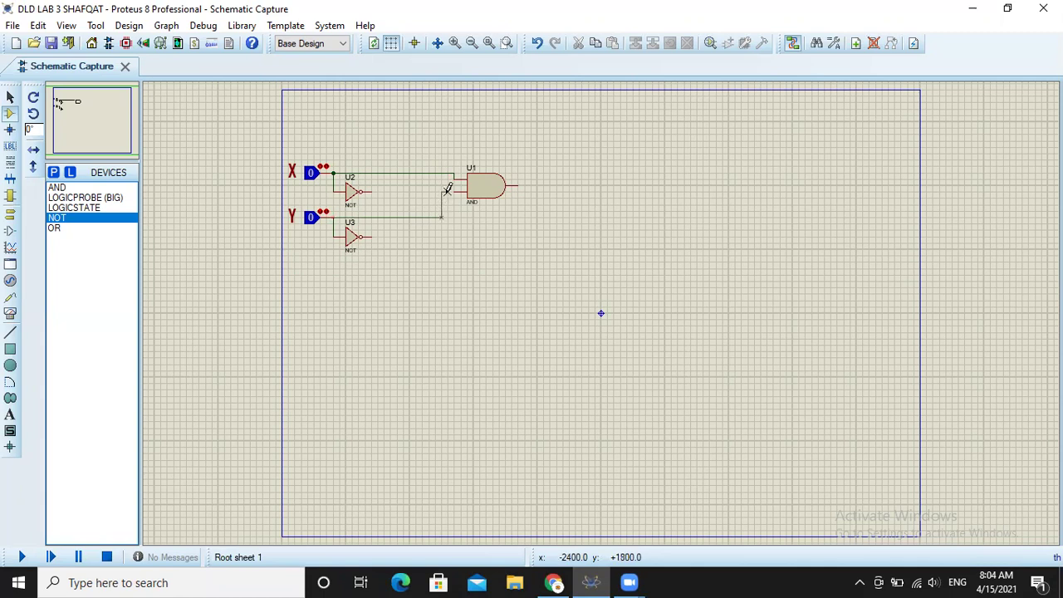
pyautogui.click(453, 190)
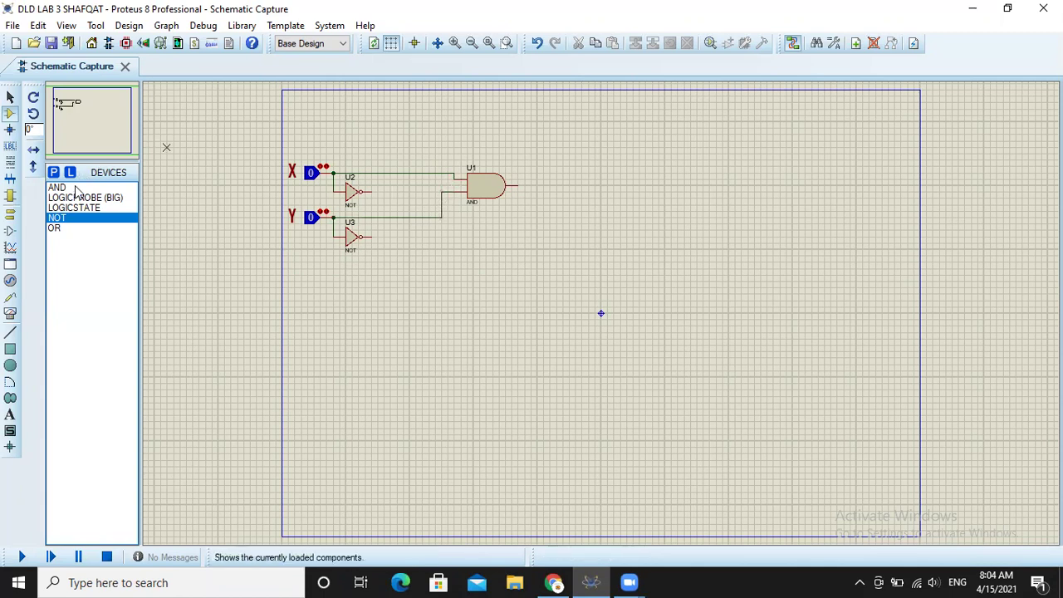
# Step: Place a NOT gate after the AND gate and wire the AND output to its input
pyautogui.click(56, 218)
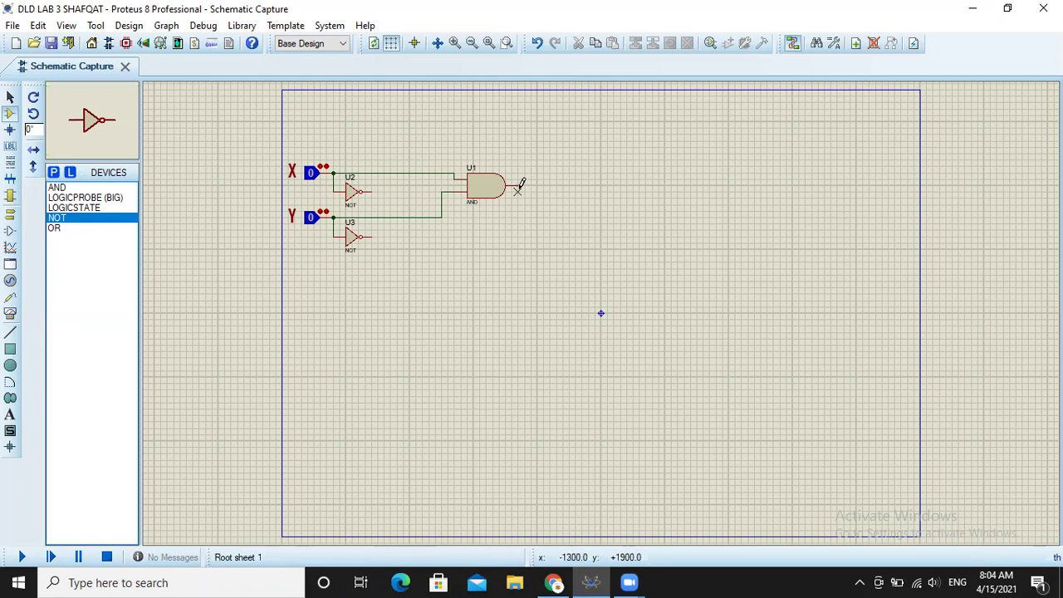
pyautogui.click(517, 184)
pyautogui.click(562, 184)
pyautogui.click(517, 183)
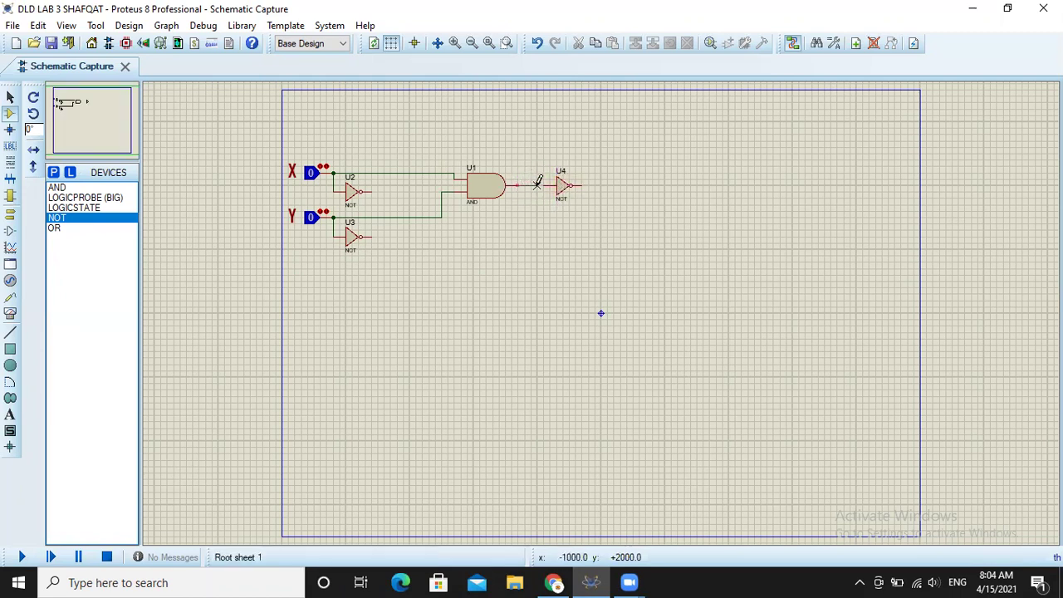
pyautogui.click(544, 184)
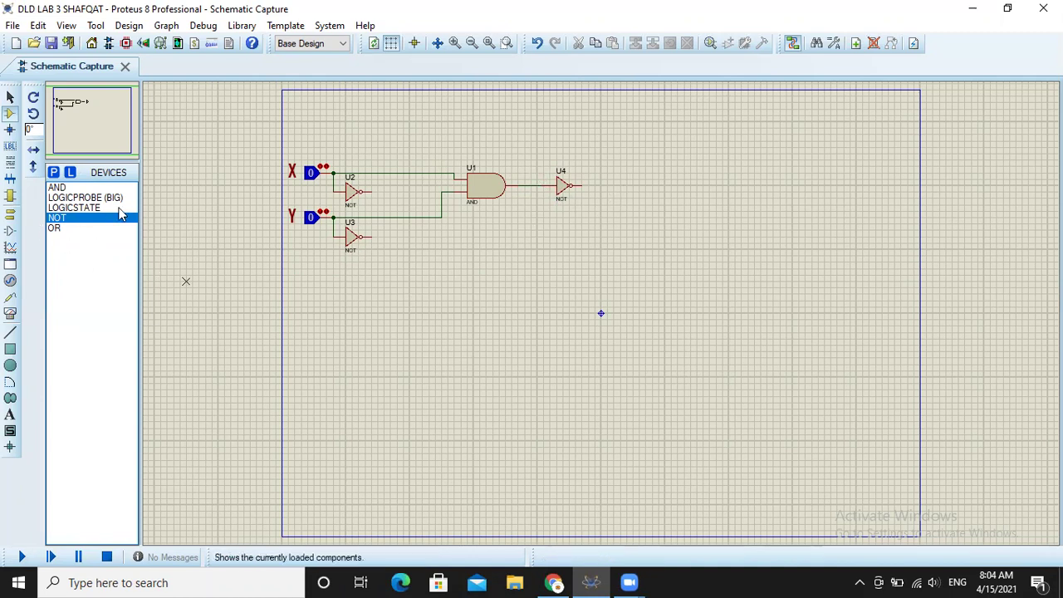
# Step: Place a LOGICPROBE (BIG) after the NOT gate that follows the AND gate and wire it to that gate's output
pyautogui.click(88, 197)
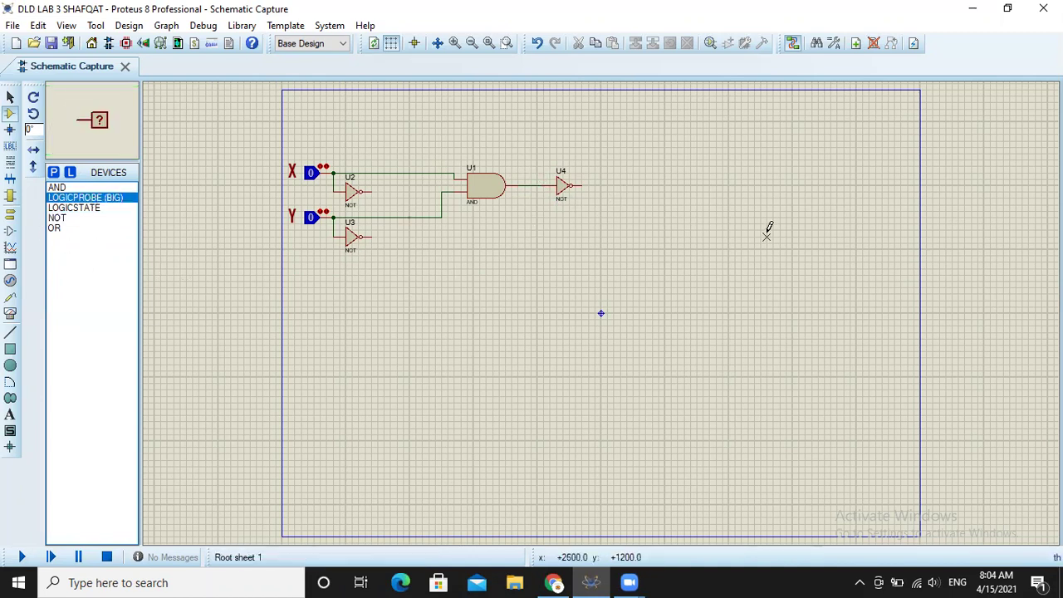
pyautogui.click(647, 183)
pyautogui.click(627, 180)
pyautogui.click(611, 184)
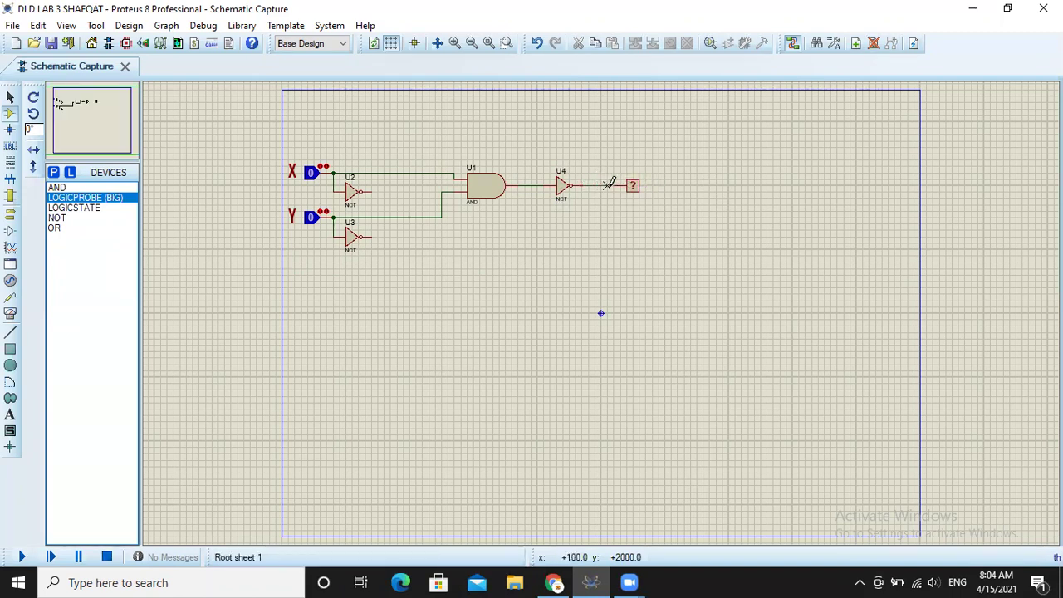
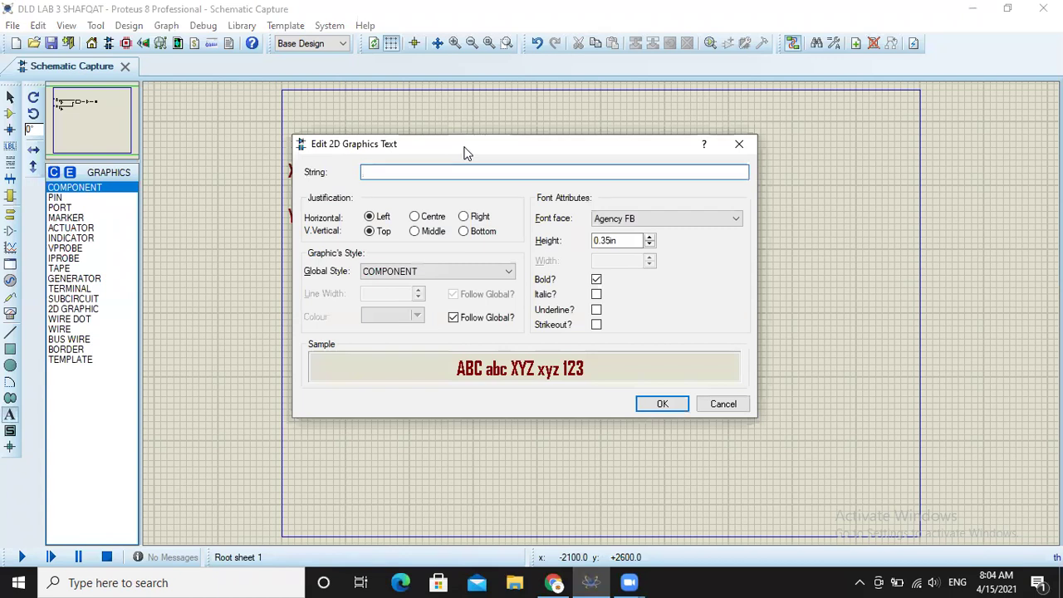
# Step: Add the text (AB)' above the AND gate and move it up clear of the gate symbol
pyautogui.write('(')
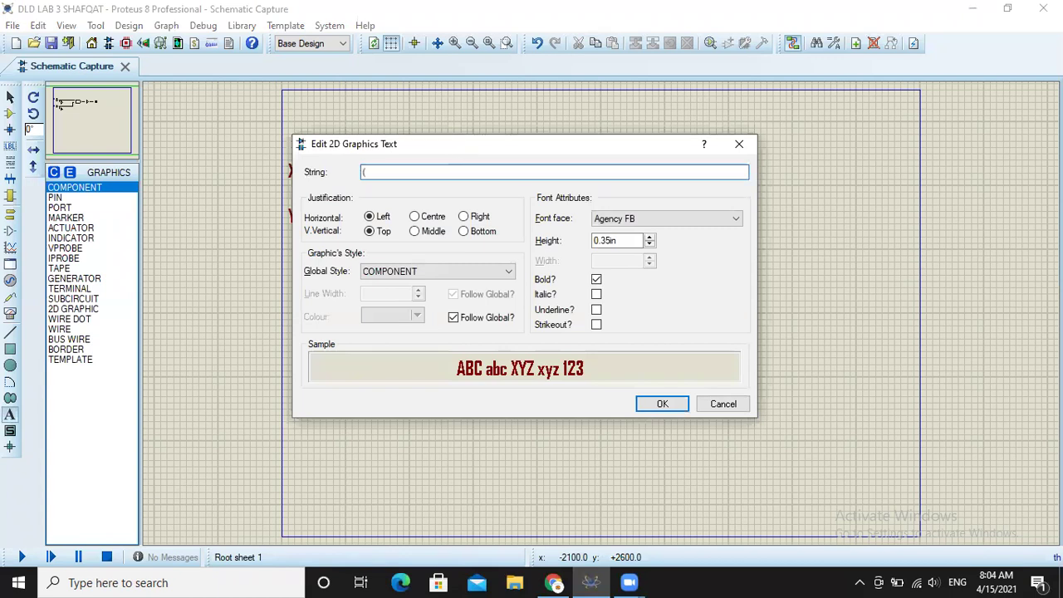
pyautogui.write("AB0'")
pyautogui.click(674, 403)
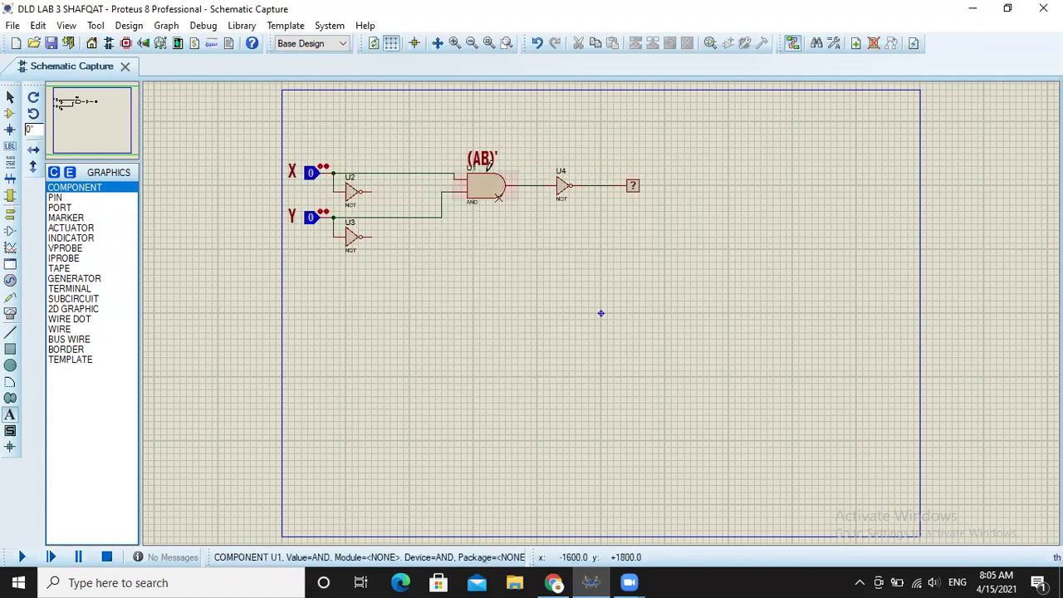
pyautogui.rightClick(490, 162)
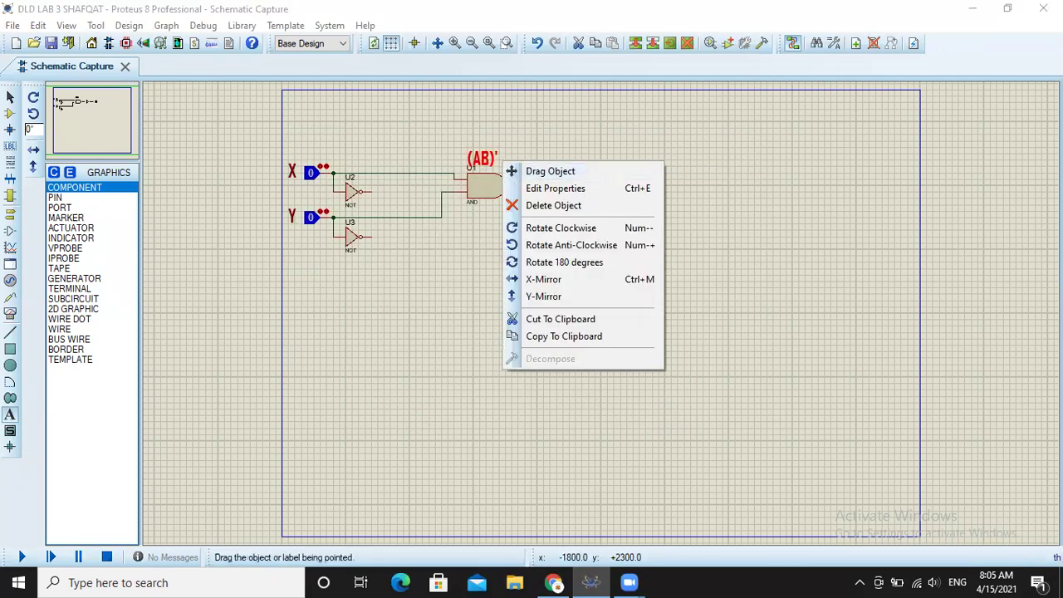
pyautogui.click(549, 171)
pyautogui.click(485, 148)
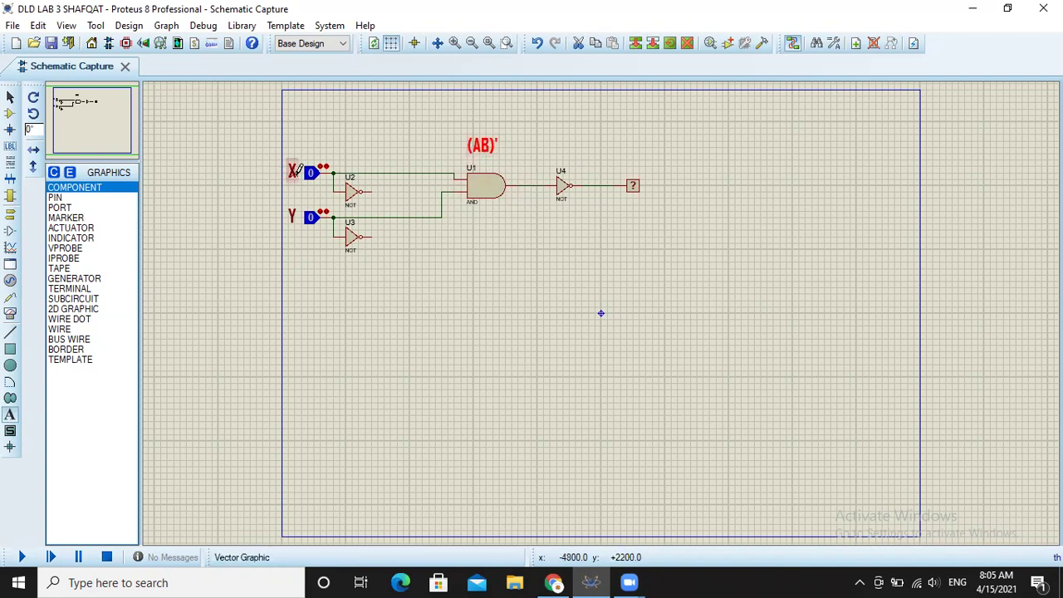
# Step: Change the upper logic state's text label to A and the lower one's to B
pyautogui.rightClick(297, 171)
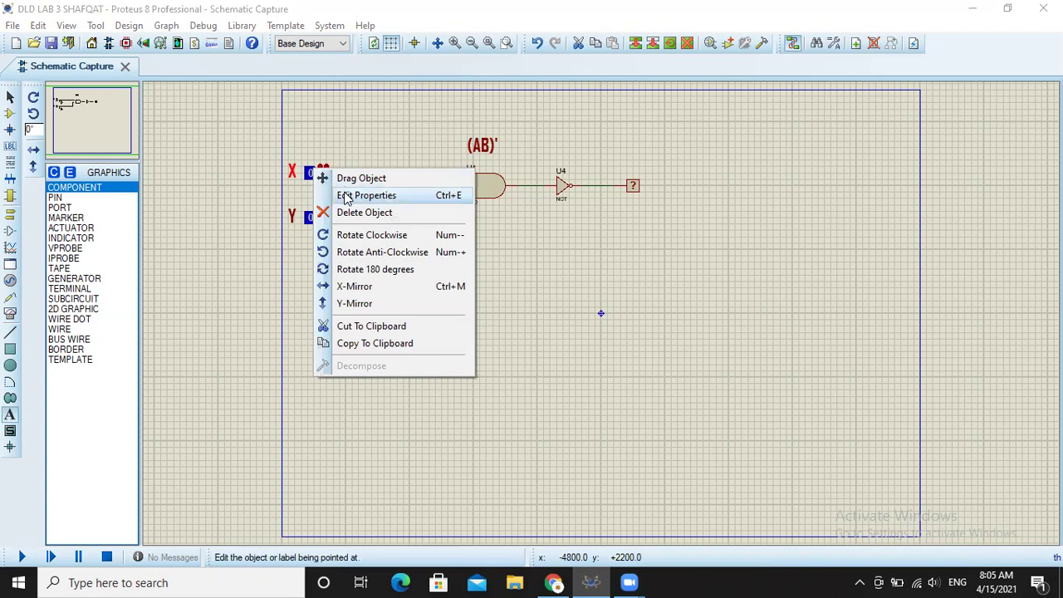
pyautogui.click(357, 195)
pyautogui.write('A')
pyautogui.click(679, 403)
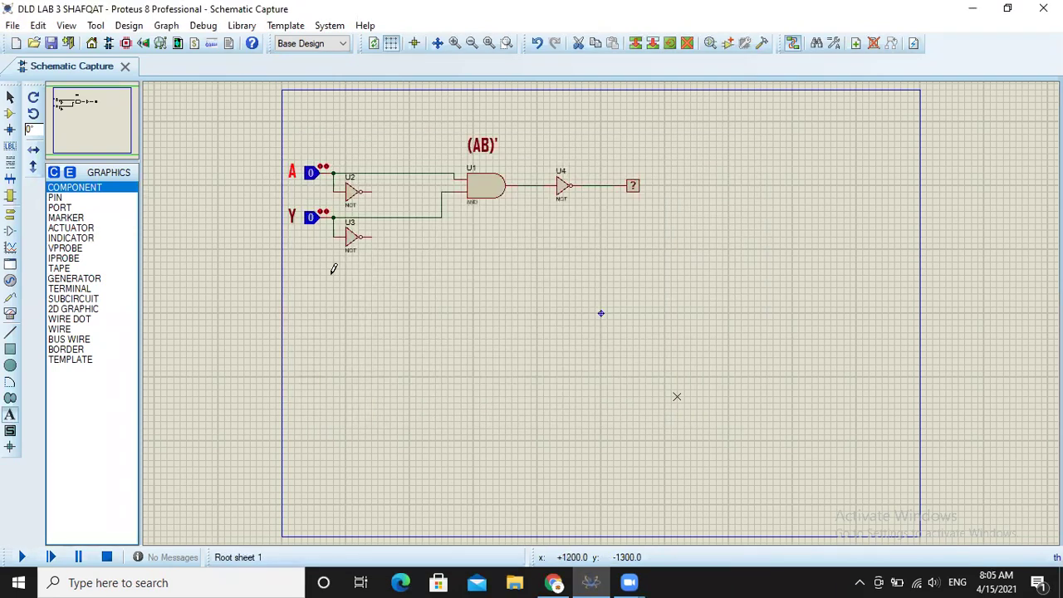
pyautogui.rightClick(290, 213)
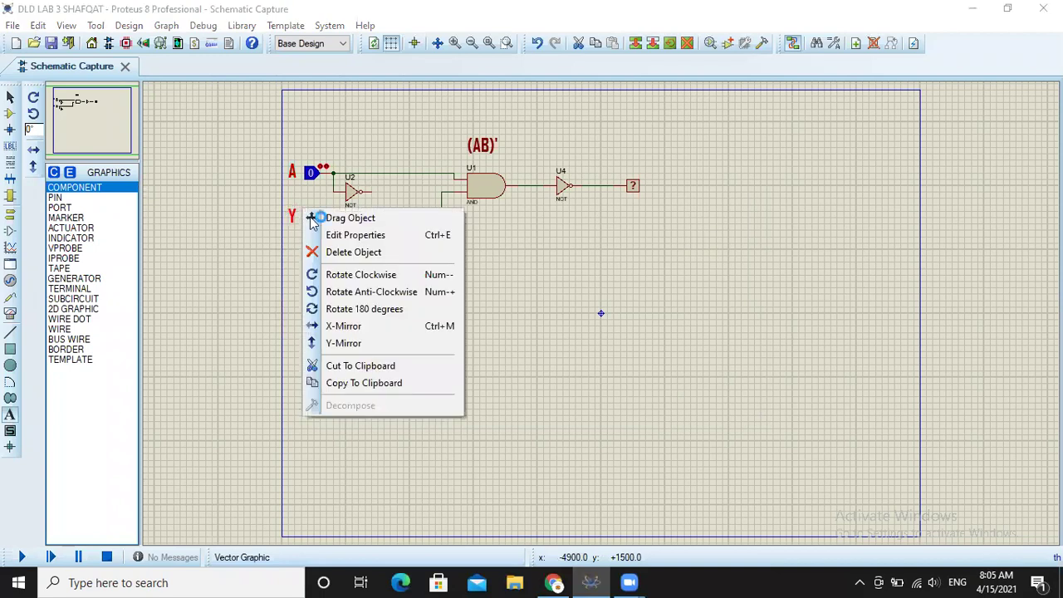
pyautogui.click(359, 238)
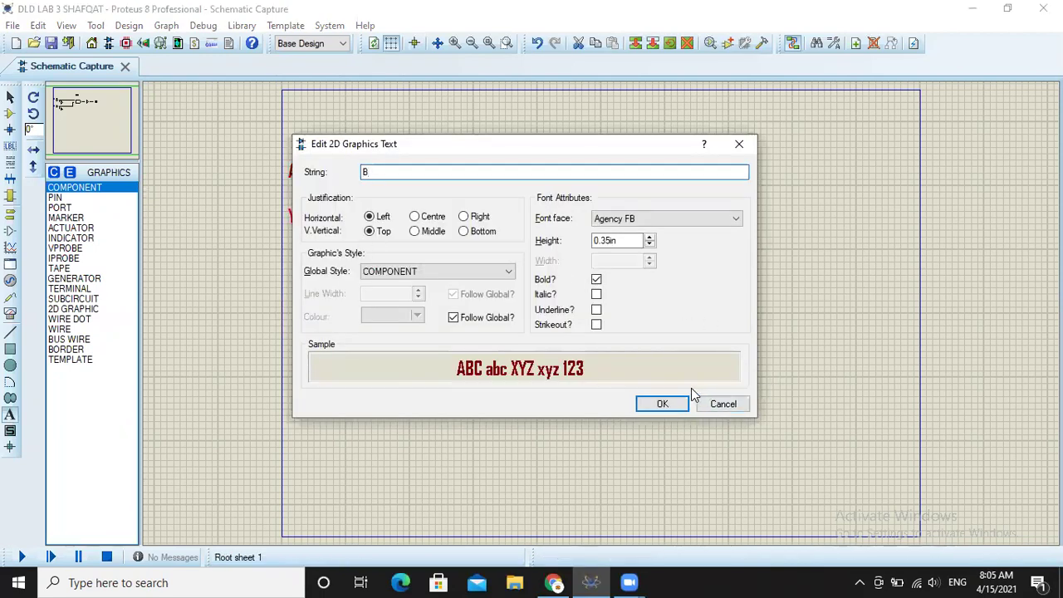
pyautogui.click(668, 405)
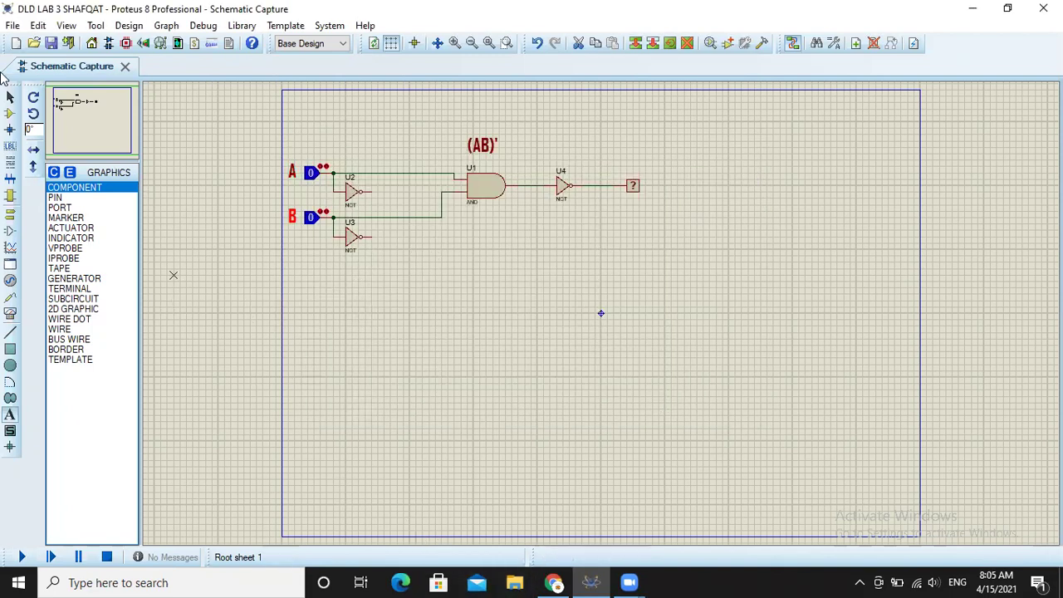
# Step: Check the NAND equivalence circuit in the lab document in Chrome, return to Proteus and place an OR gate below the AND gate
pyautogui.click(10, 112)
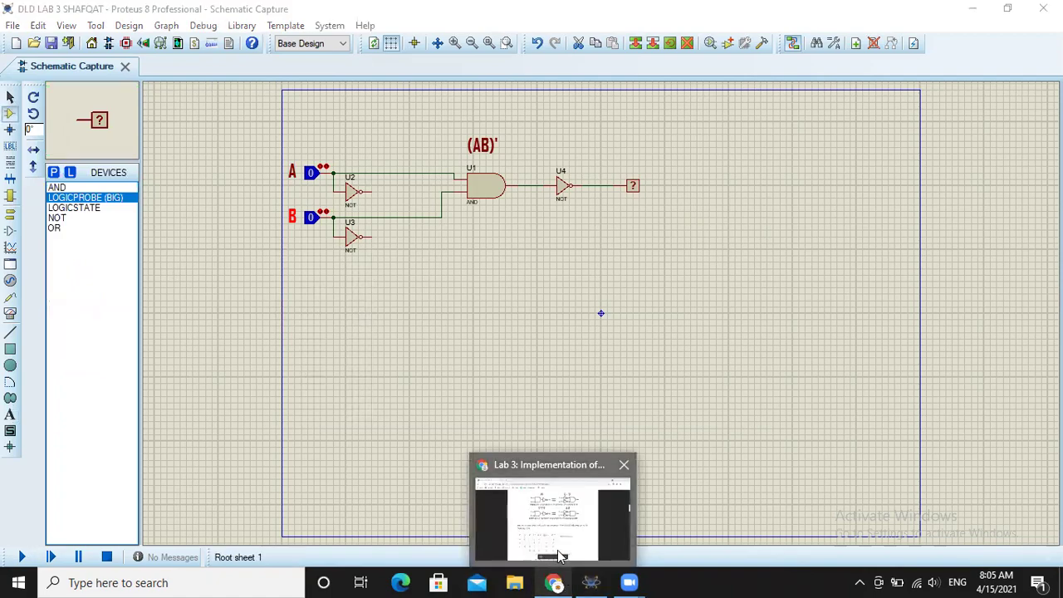
pyautogui.click(553, 540)
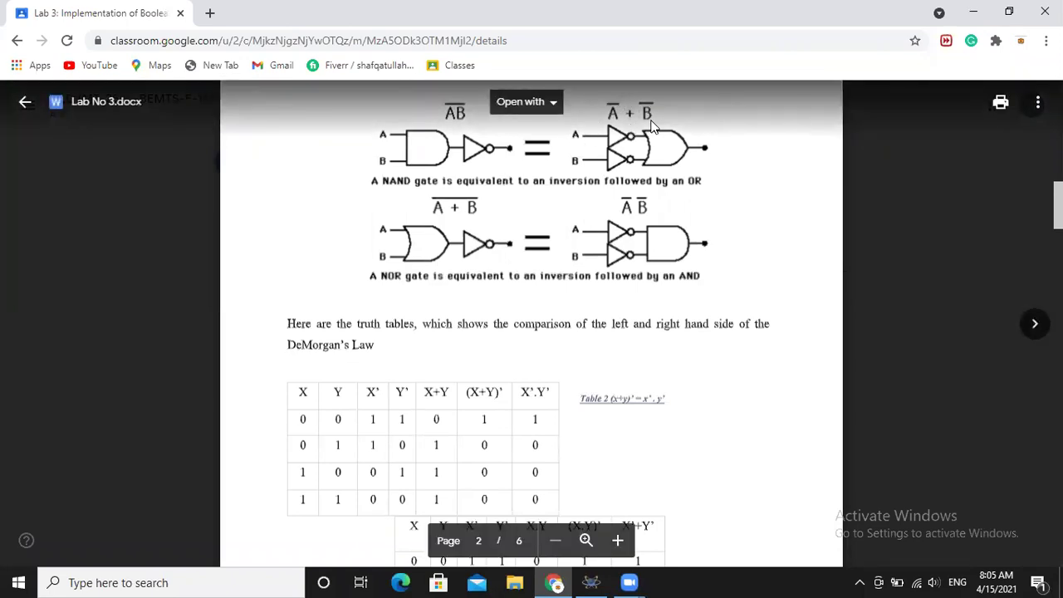
pyautogui.moveTo(591, 581)
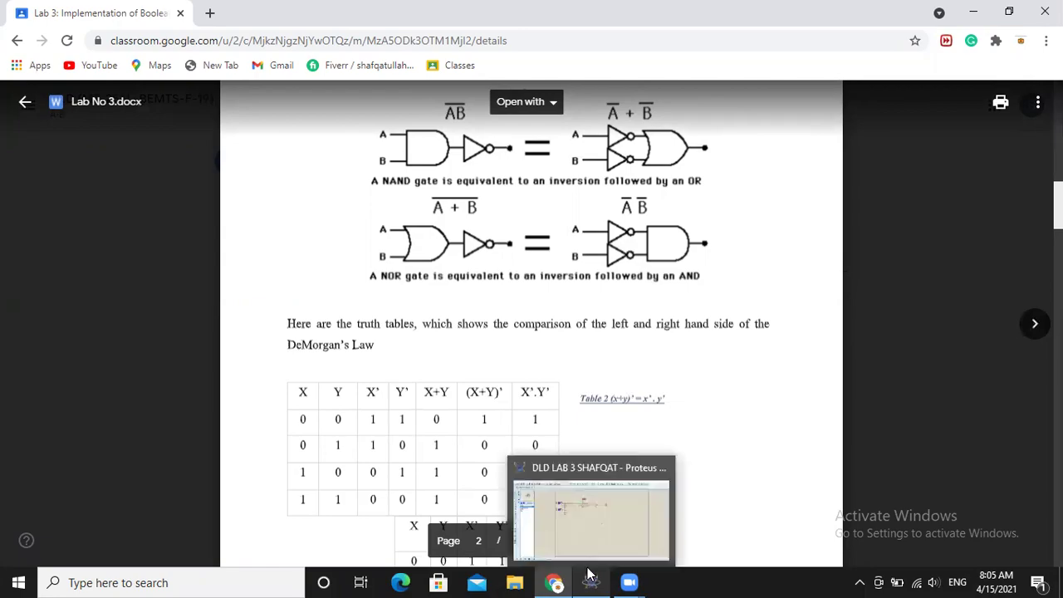
pyautogui.click(592, 531)
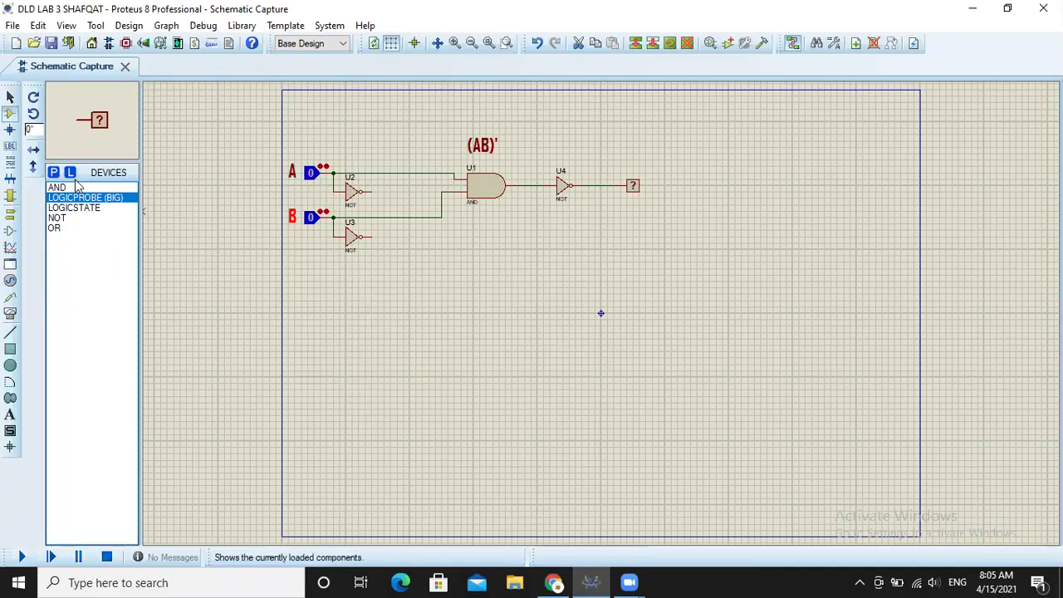
pyautogui.click(63, 228)
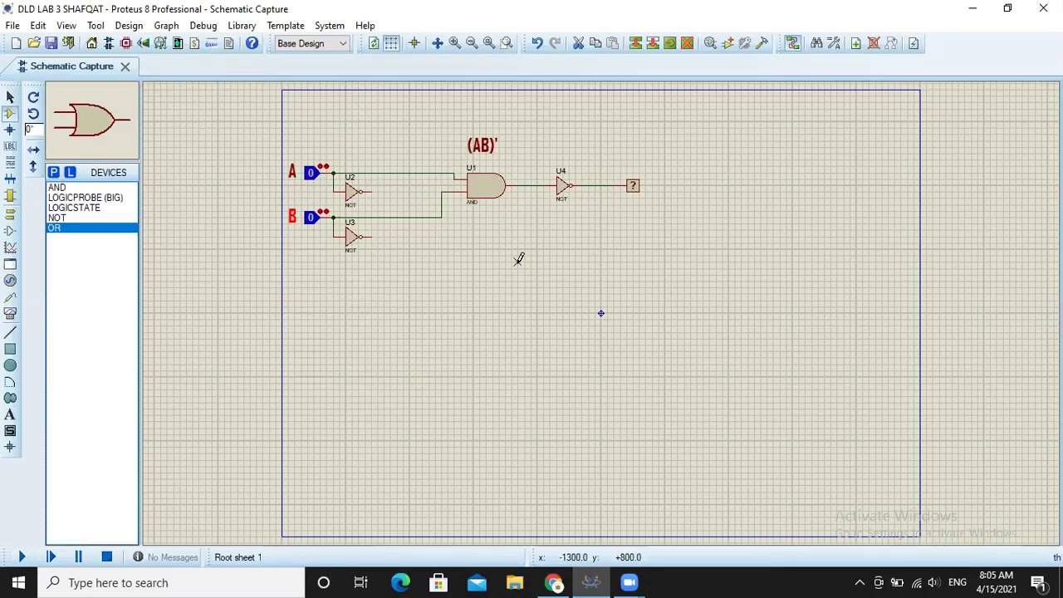
pyautogui.click(498, 245)
pyautogui.click(495, 249)
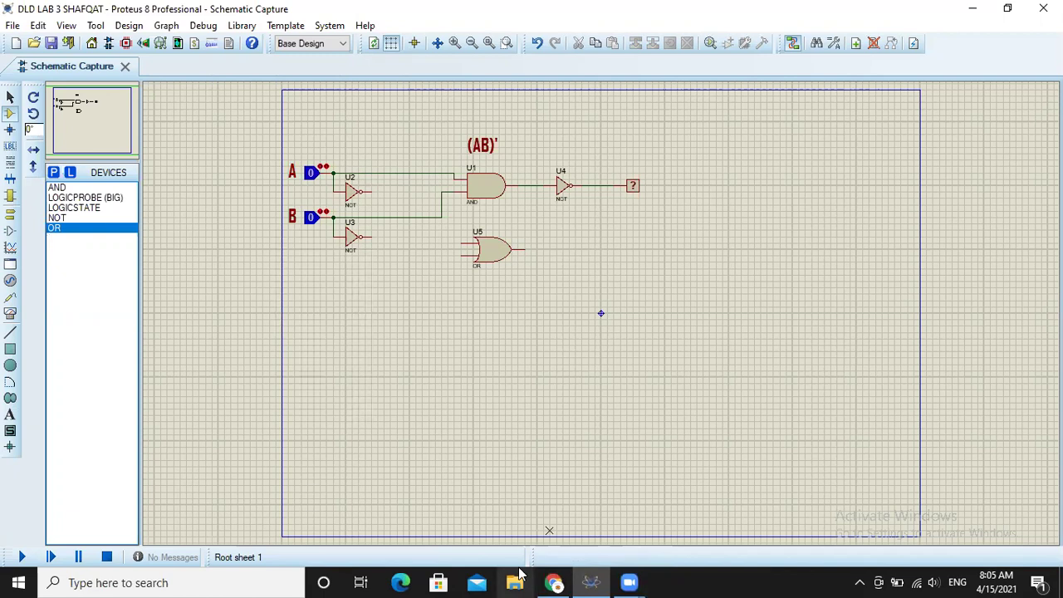
# Step: Wire the upper NOT gate's output to the OR gate's upper input and the lower NOT gate's output to its lower input
pyautogui.click(377, 190)
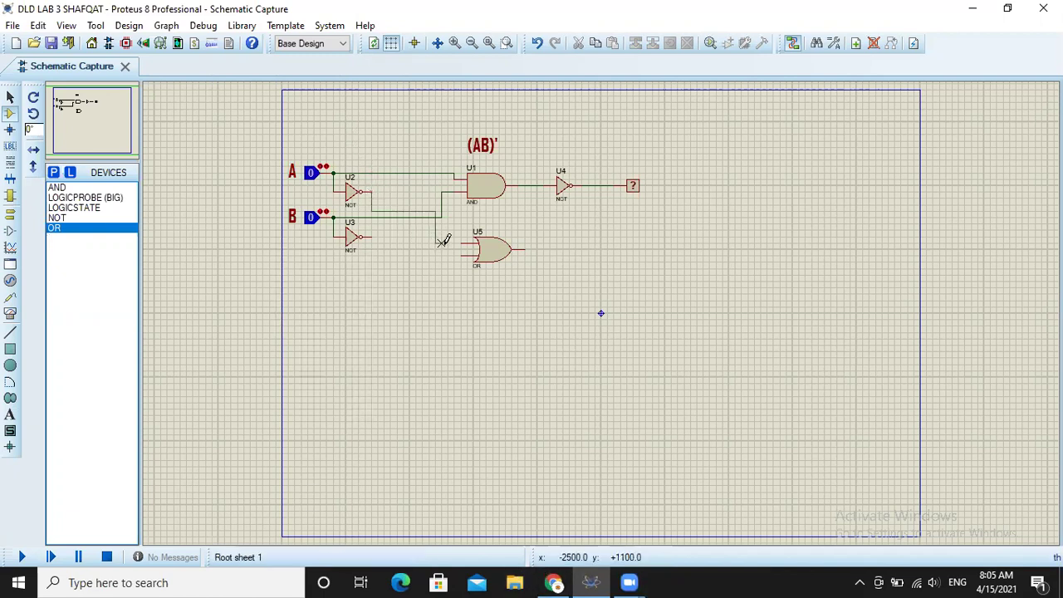
pyautogui.click(461, 243)
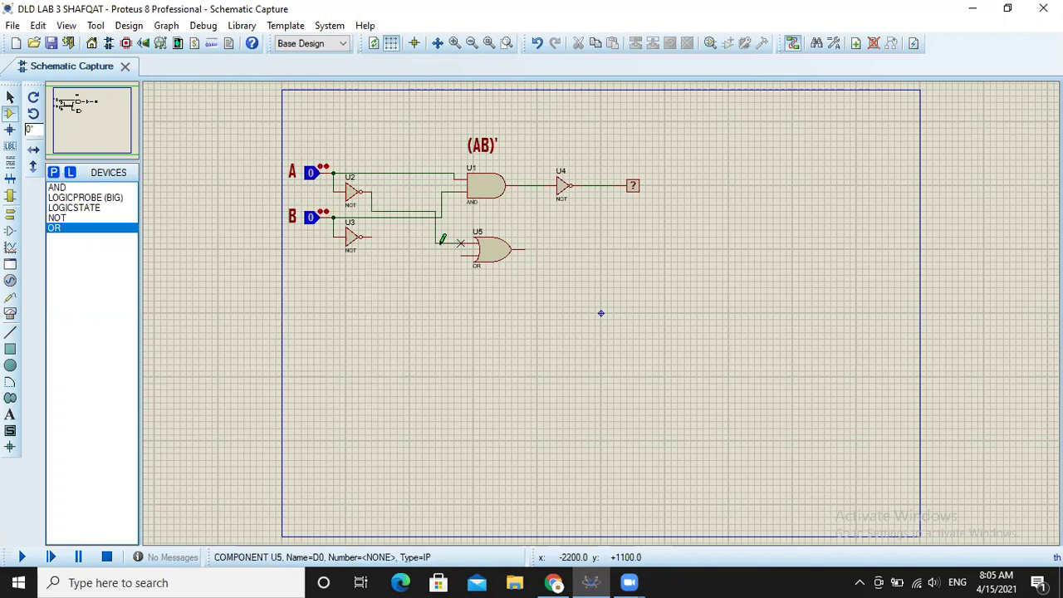
pyautogui.click(372, 238)
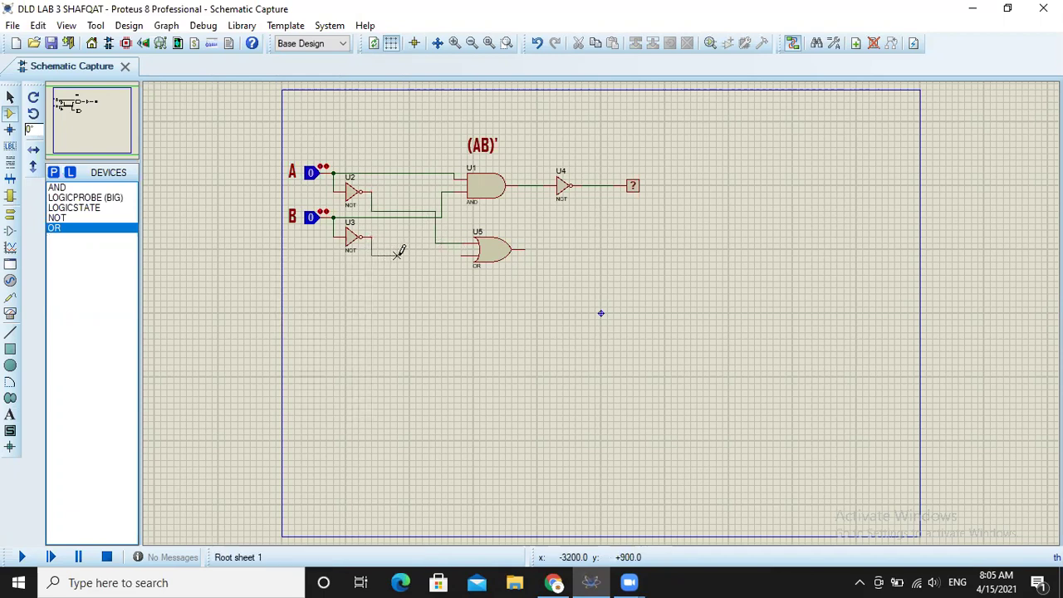
pyautogui.click(461, 254)
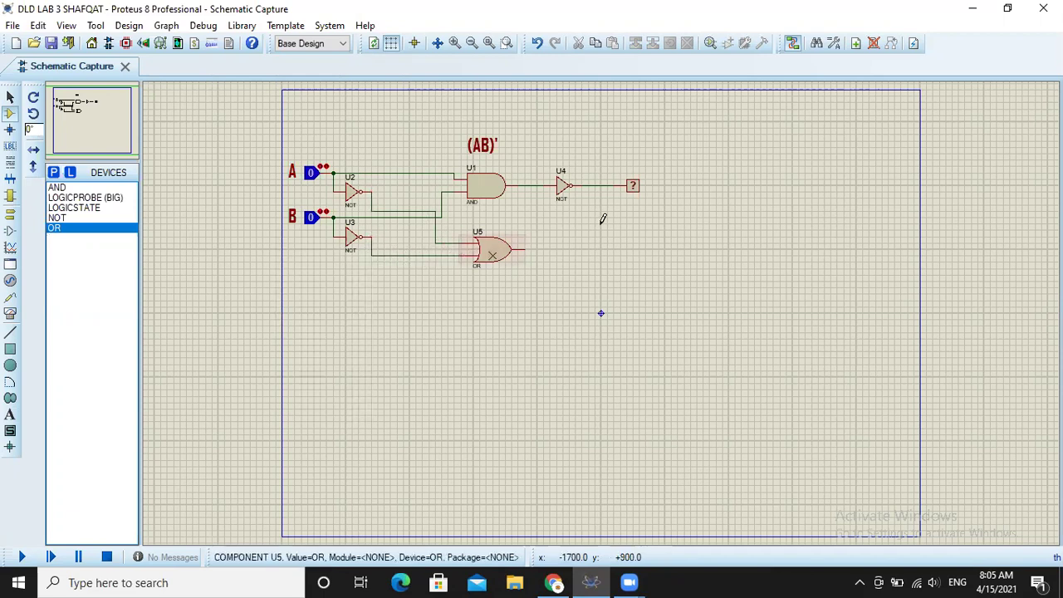
# Step: Place a LOGICPROBE (BIG) after the OR gate, below the existing probe, and wire it to the OR gate's output
pyautogui.click(60, 198)
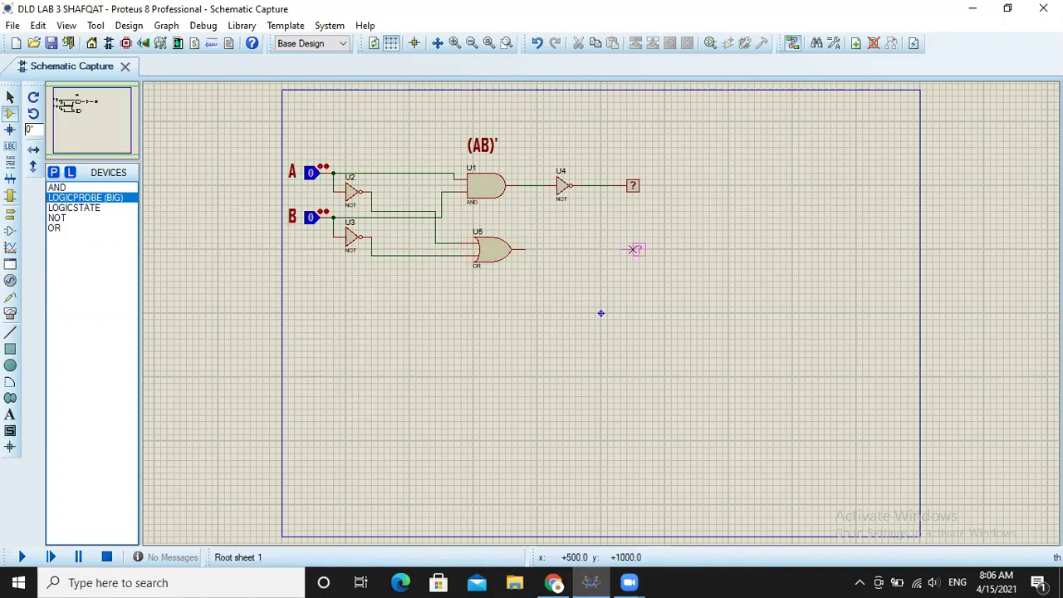
pyautogui.click(634, 243)
pyautogui.click(525, 247)
pyautogui.click(619, 242)
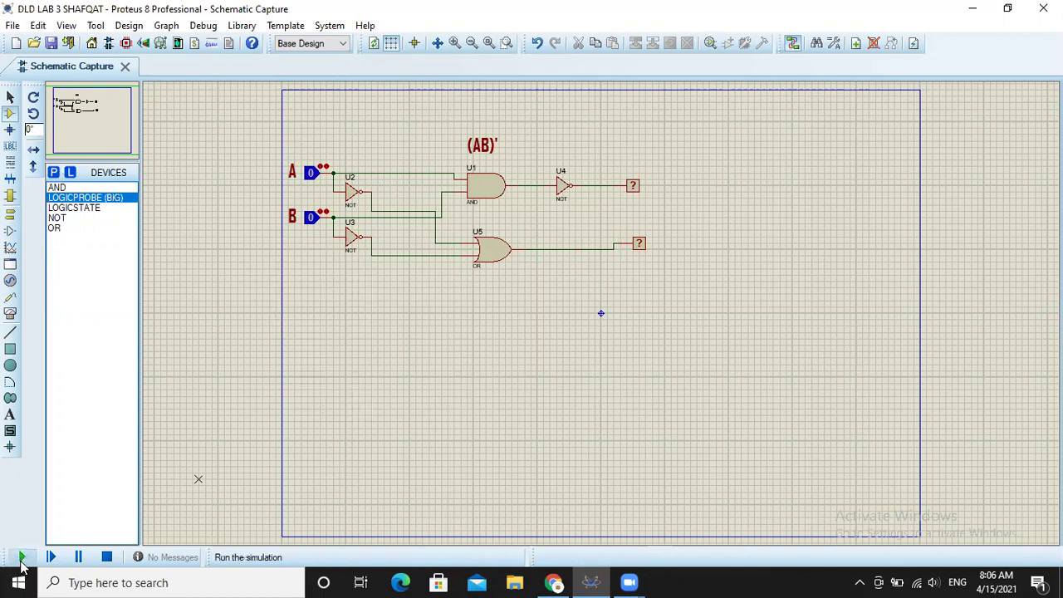
# Step: Simulate the circuit, check the truth tables in the Chrome lab document, toggle A and B until both are 1, and stop the simulation
pyautogui.click(22, 558)
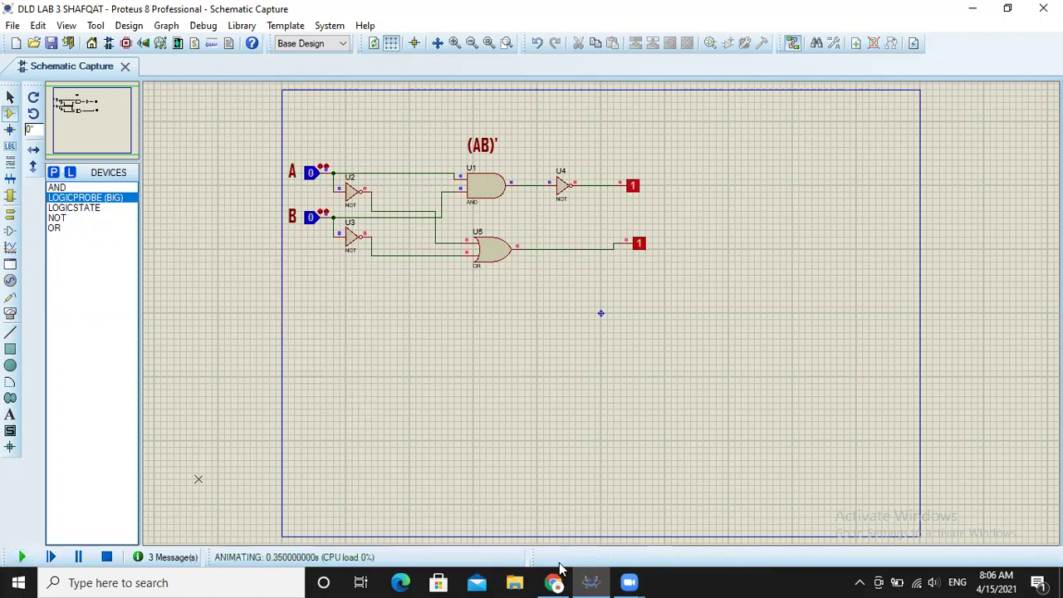
pyautogui.moveTo(553, 582)
pyautogui.click(559, 544)
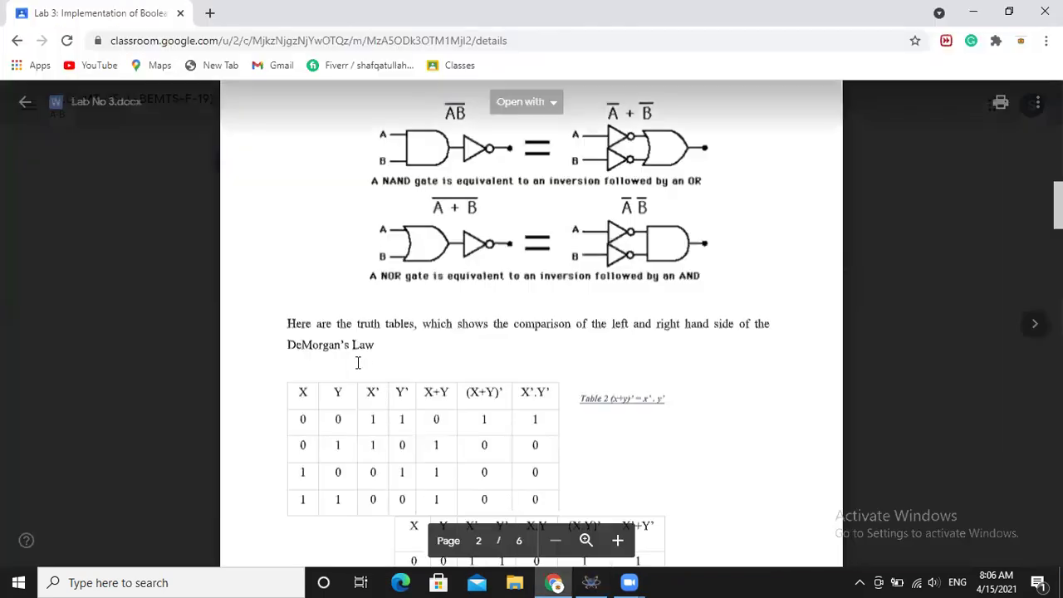
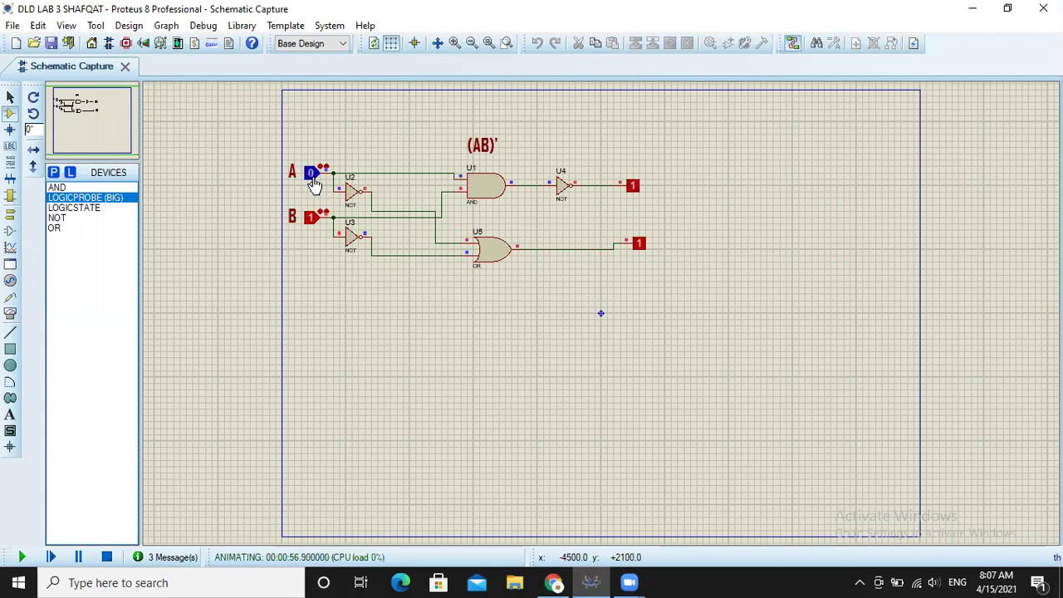
pyautogui.click(312, 218)
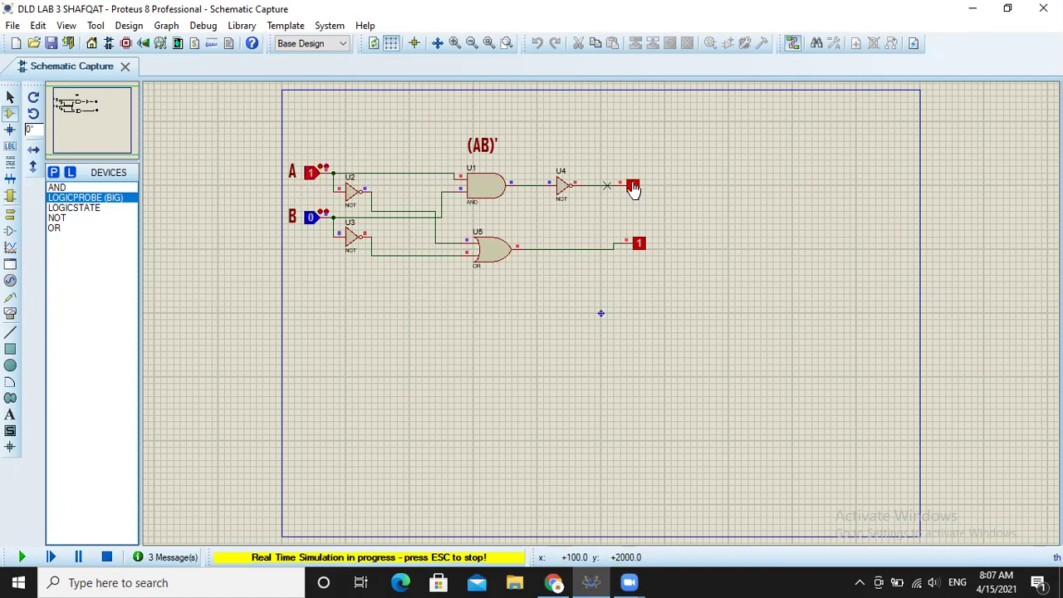
pyautogui.click(310, 219)
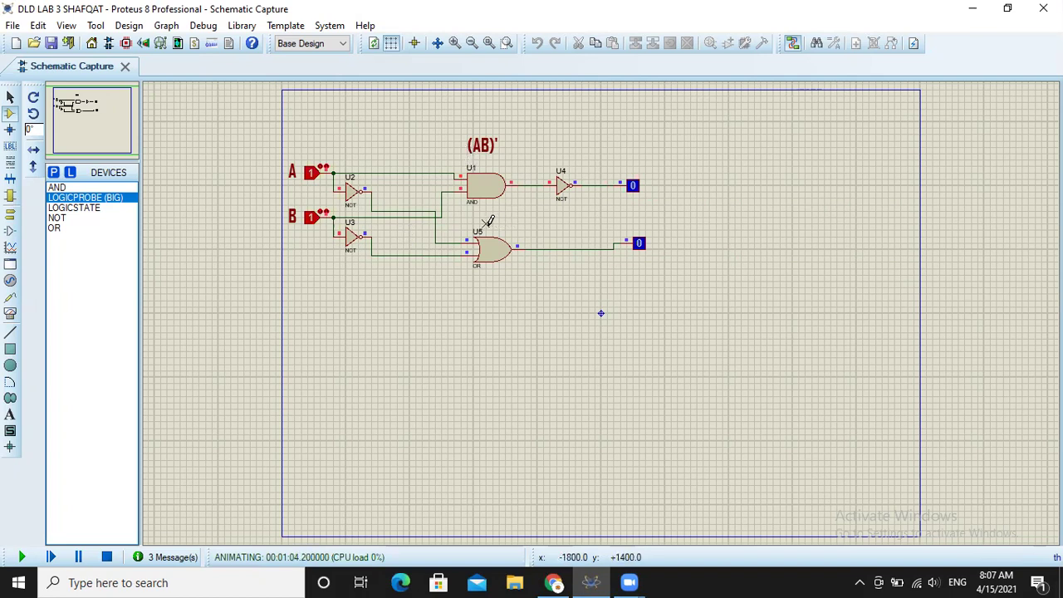
pyautogui.click(107, 557)
# Step: Add the text A'+B' just above the OR gate that combines the two inverted inputs
pyautogui.click(10, 414)
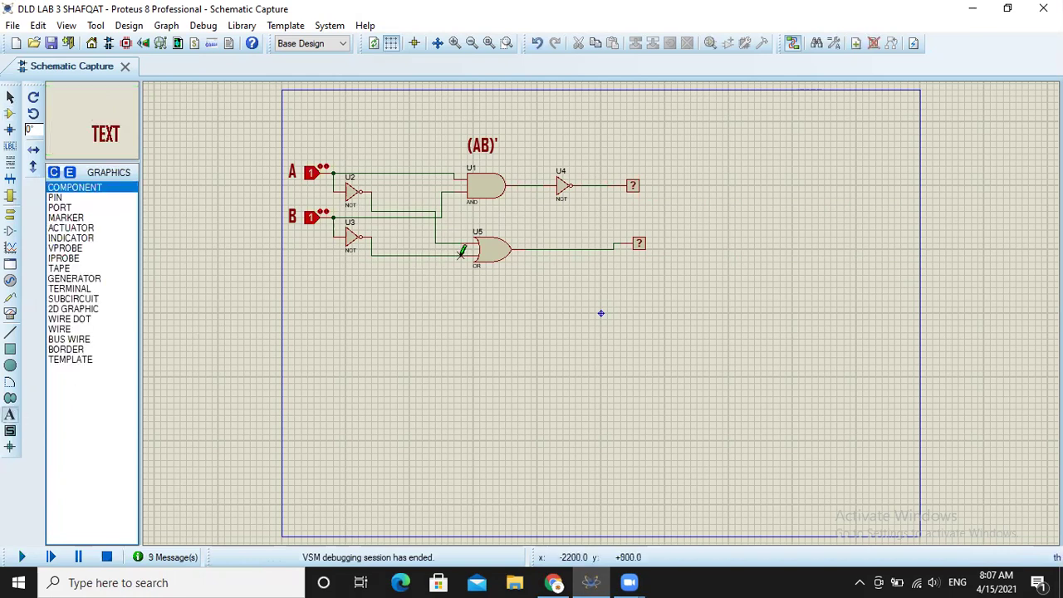
pyautogui.click(497, 219)
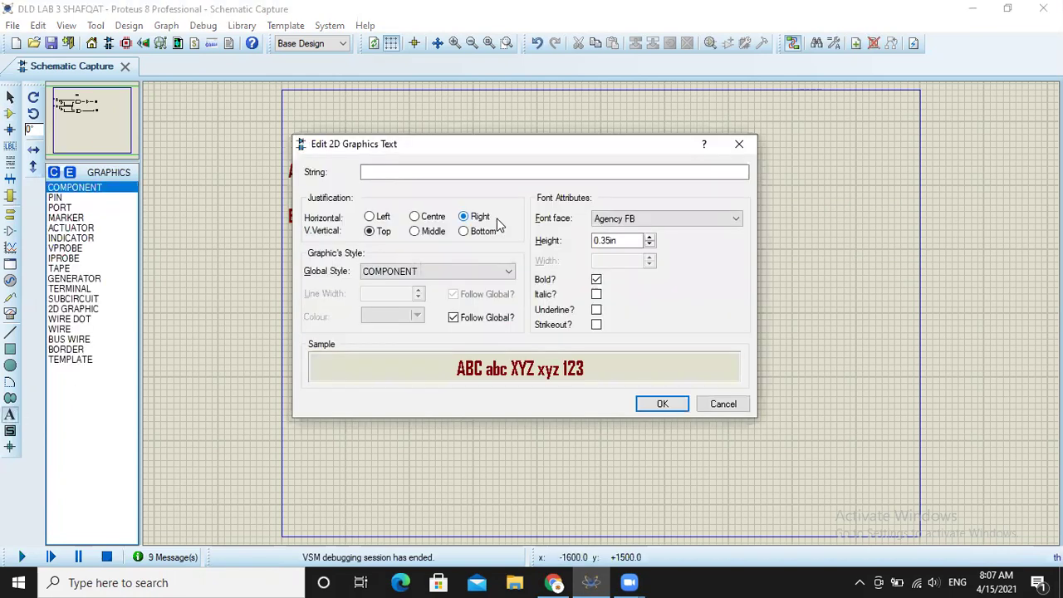
pyautogui.click(475, 171)
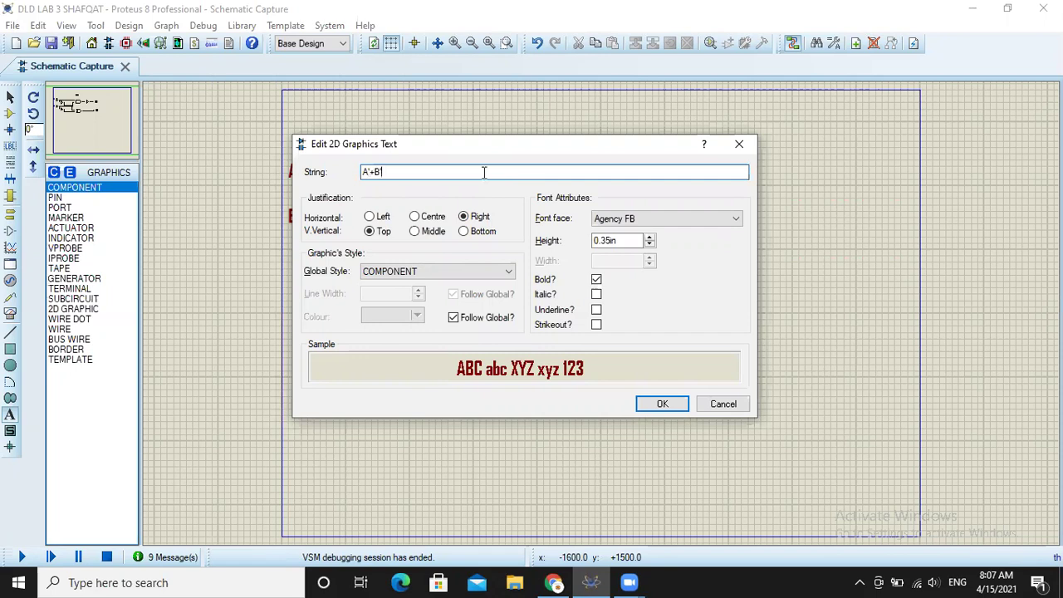
pyautogui.click(662, 404)
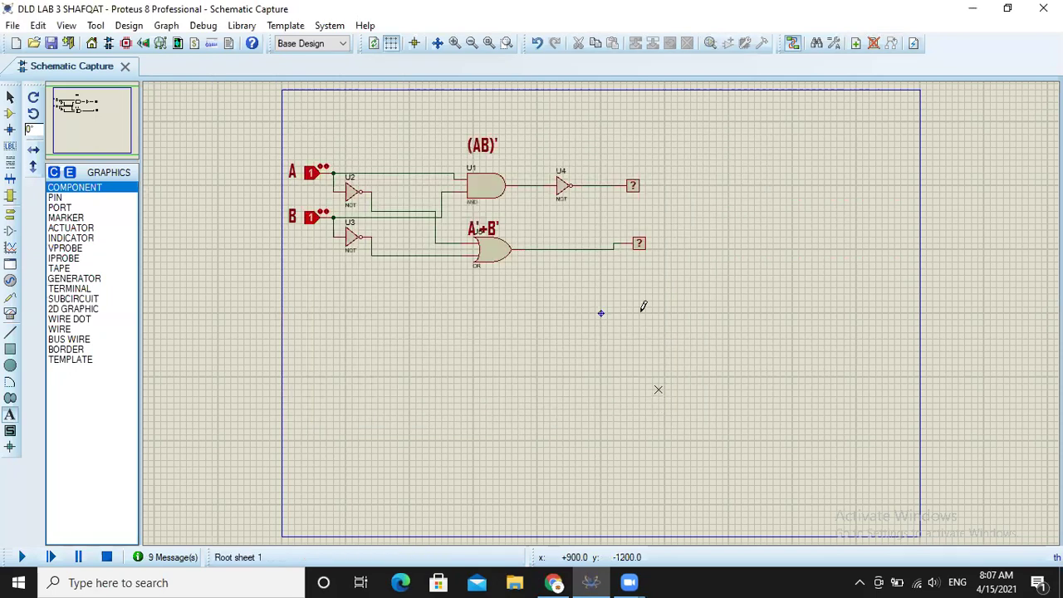
pyautogui.rightClick(509, 234)
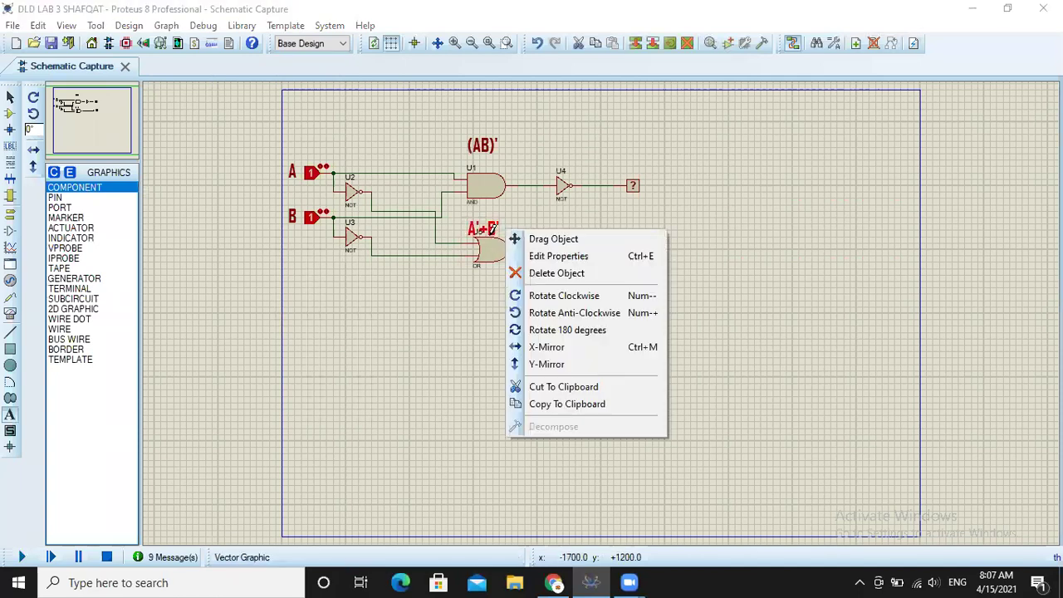
pyautogui.click(558, 255)
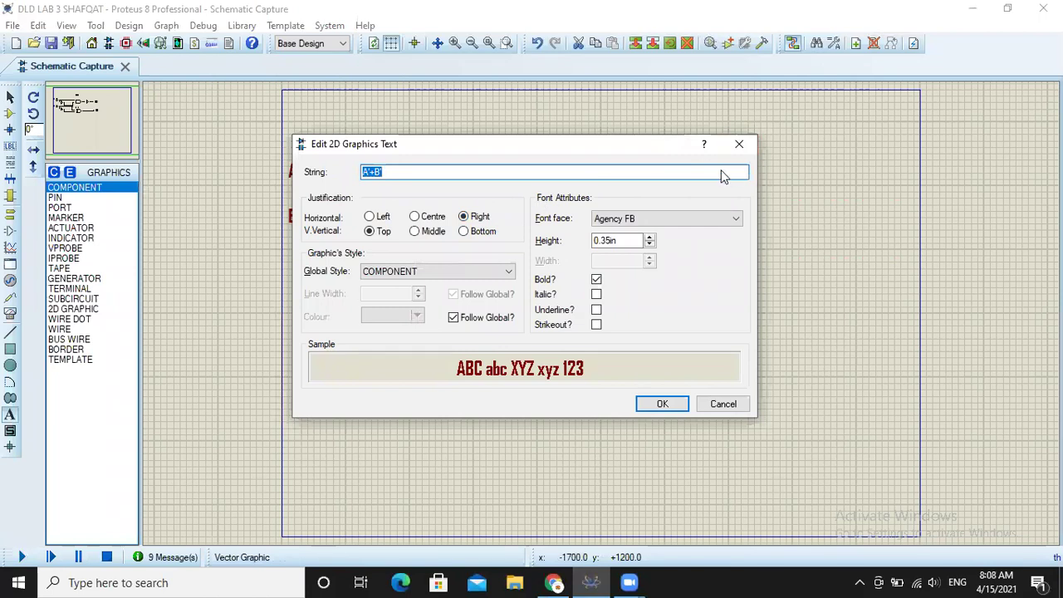
pyautogui.click(738, 143)
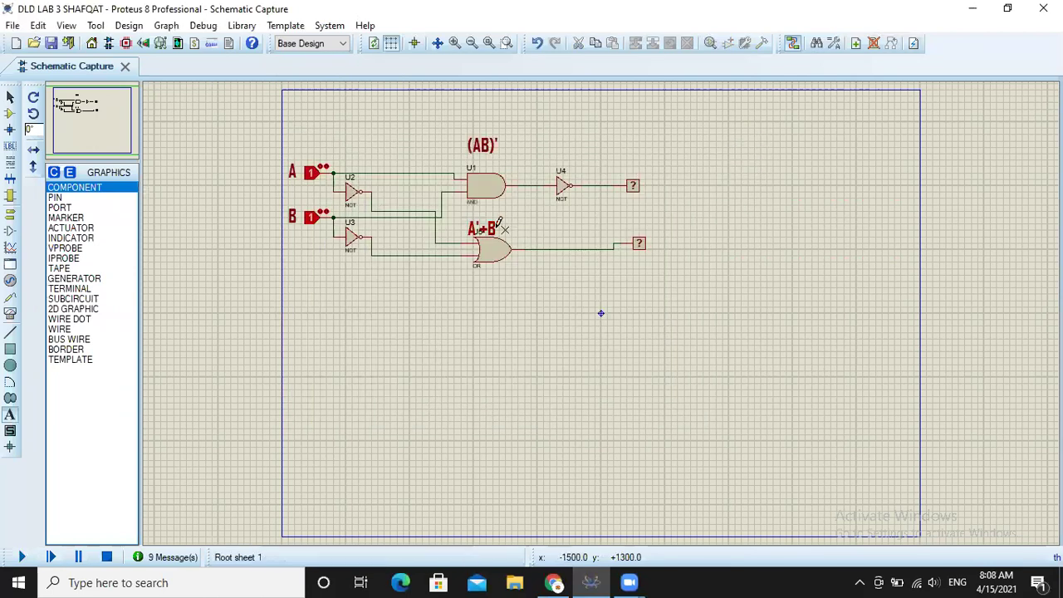
# Step: Move the A'+B' text slightly up and to the right, clear of the OR gate symbol
pyautogui.rightClick(509, 223)
pyautogui.click(558, 230)
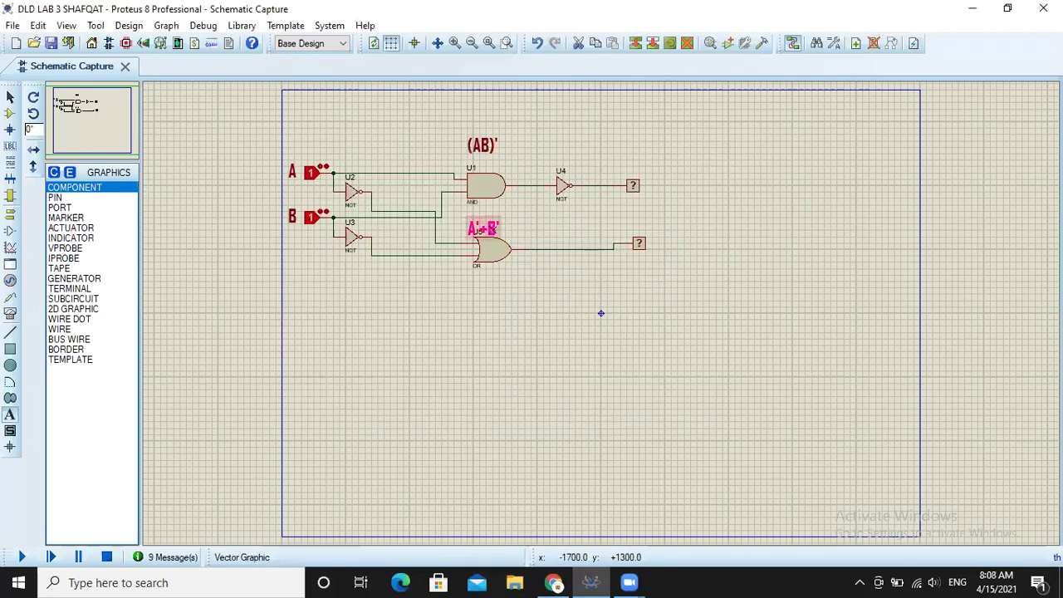
pyautogui.click(505, 220)
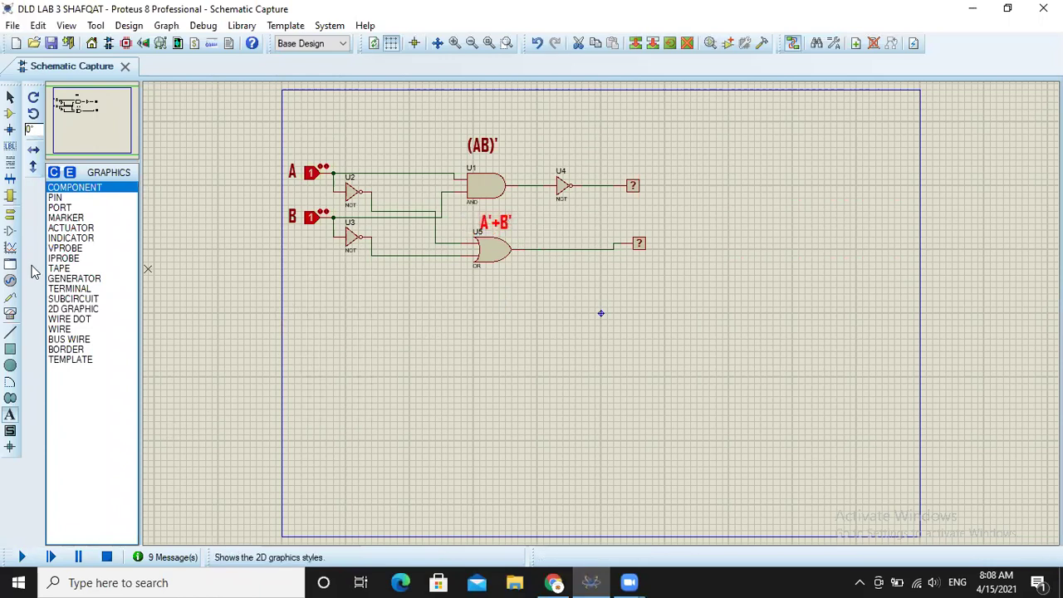
# Step: Check the NOR equivalence circuit in the lab document in Chrome, return to Proteus and place an OR gate below the A'+B' circuit
pyautogui.click(10, 114)
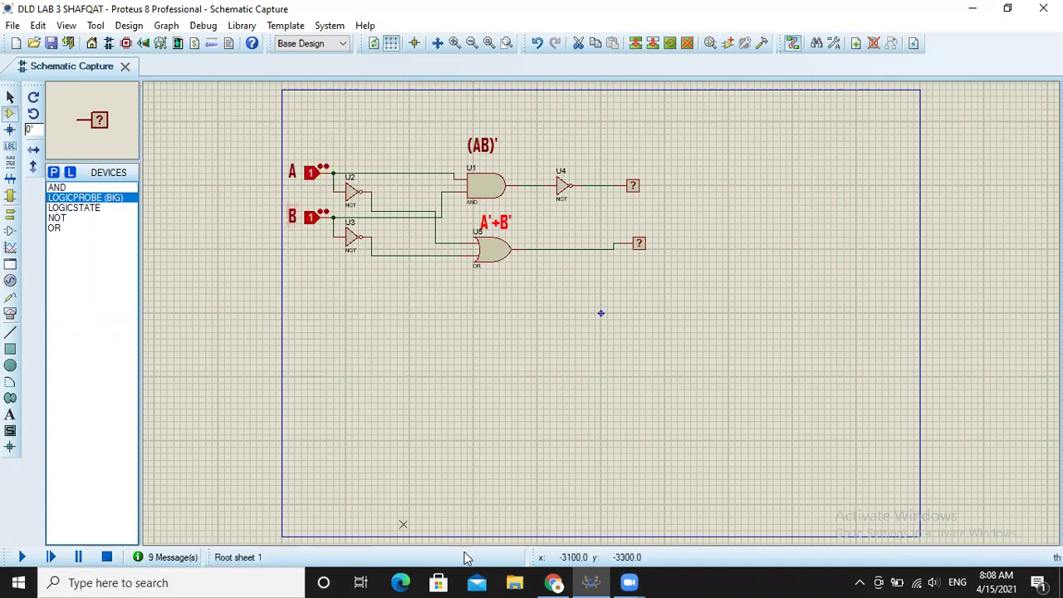
pyautogui.moveTo(572, 581)
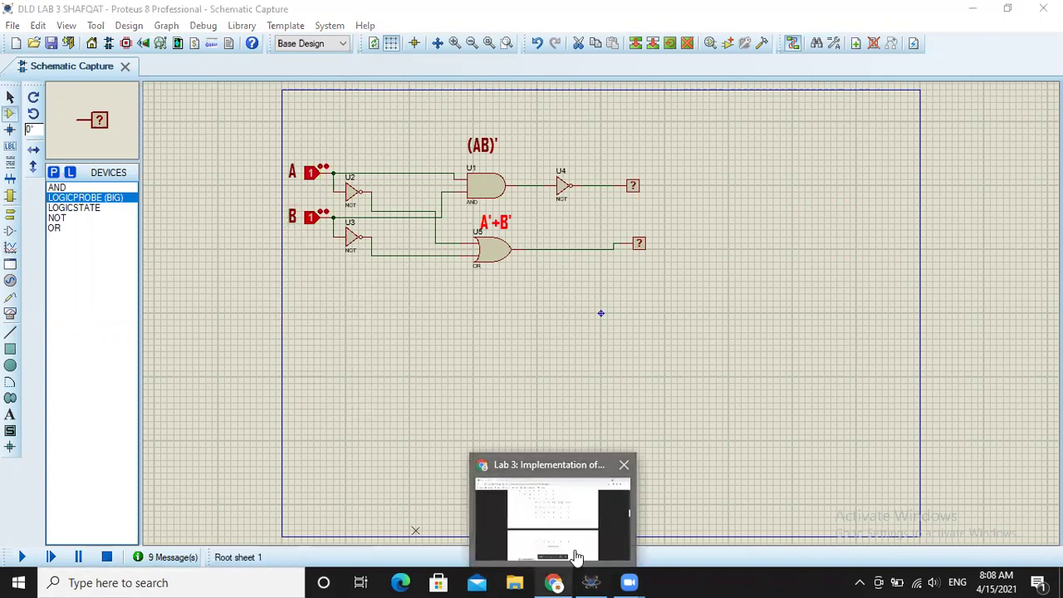
pyautogui.click(576, 555)
pyautogui.moveTo(1035, 323)
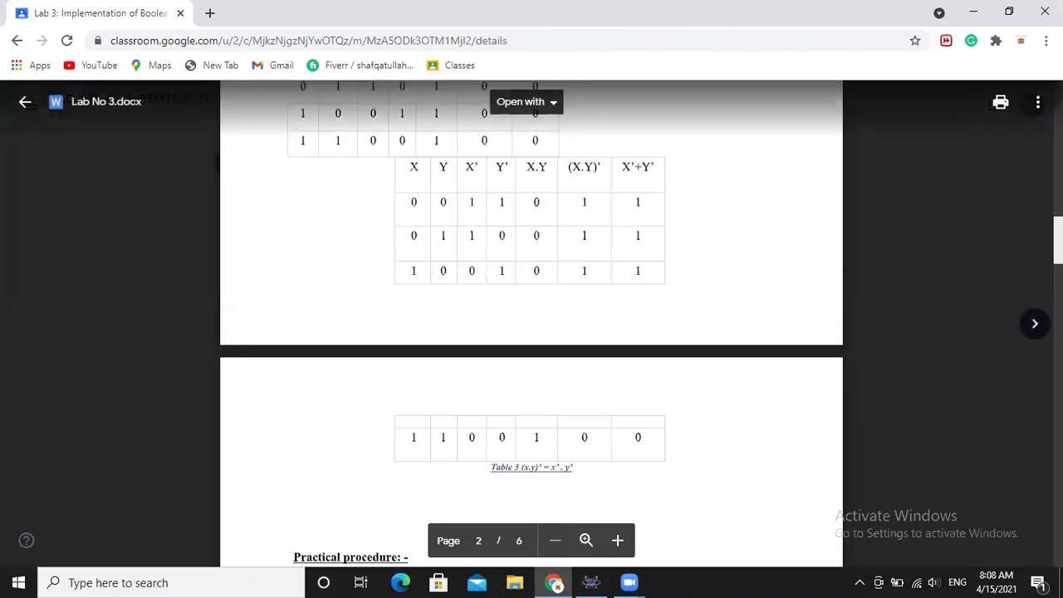
pyautogui.scroll(4, 531, 323)
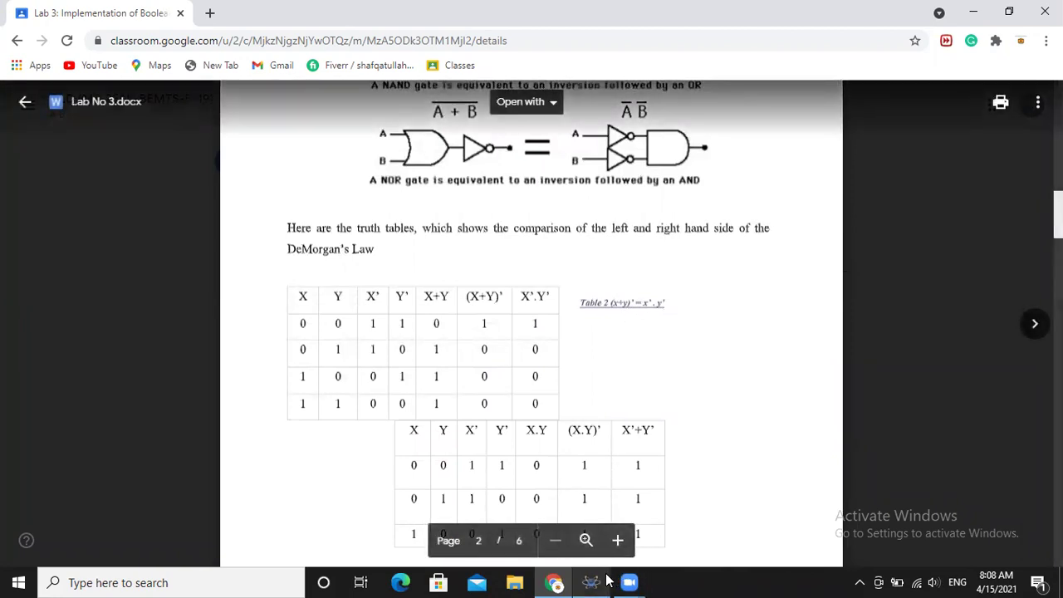
pyautogui.moveTo(590, 581)
pyautogui.click(601, 538)
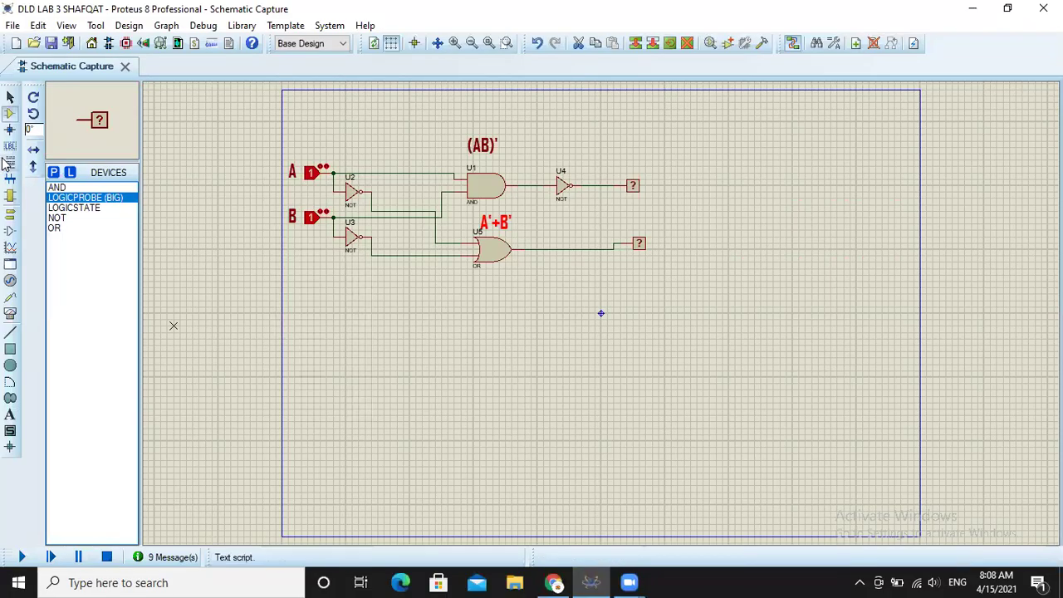
pyautogui.click(56, 229)
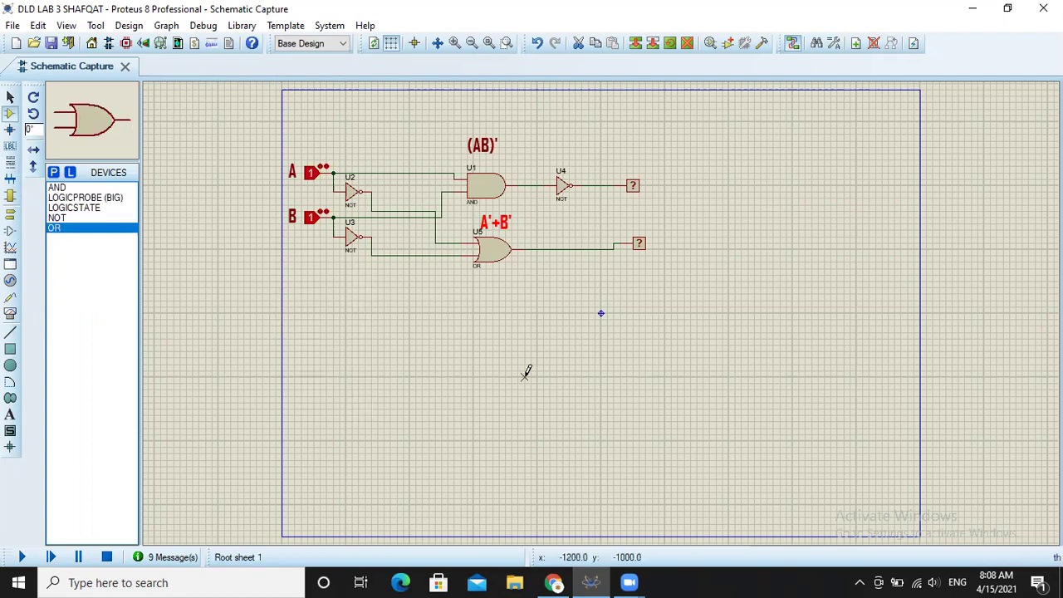
pyautogui.click(486, 329)
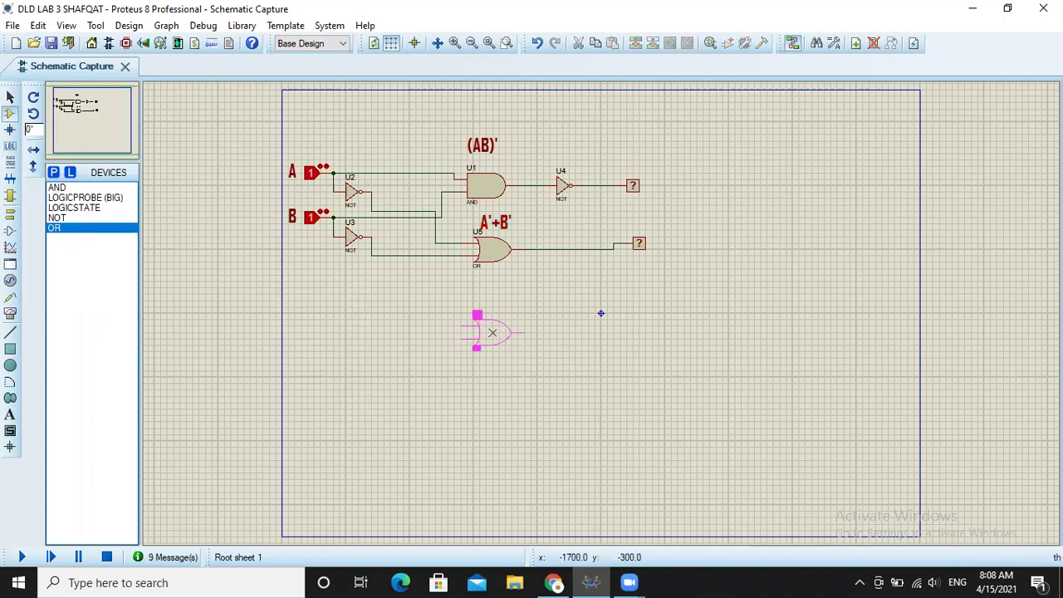
pyautogui.click(498, 325)
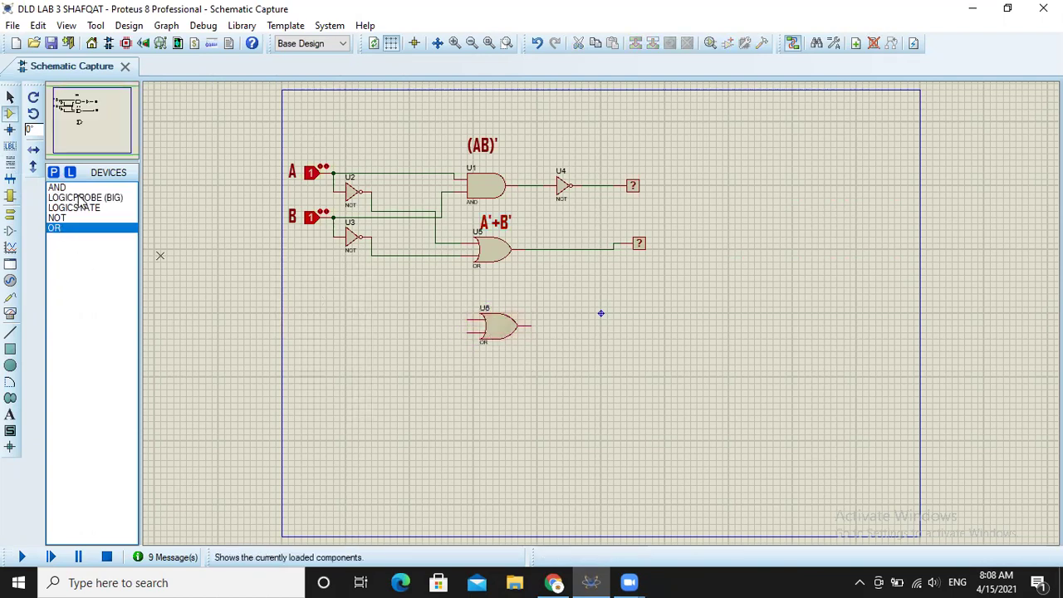
# Step: Place a NOT gate to the right of the new OR gate, in line with its output
pyautogui.click(62, 218)
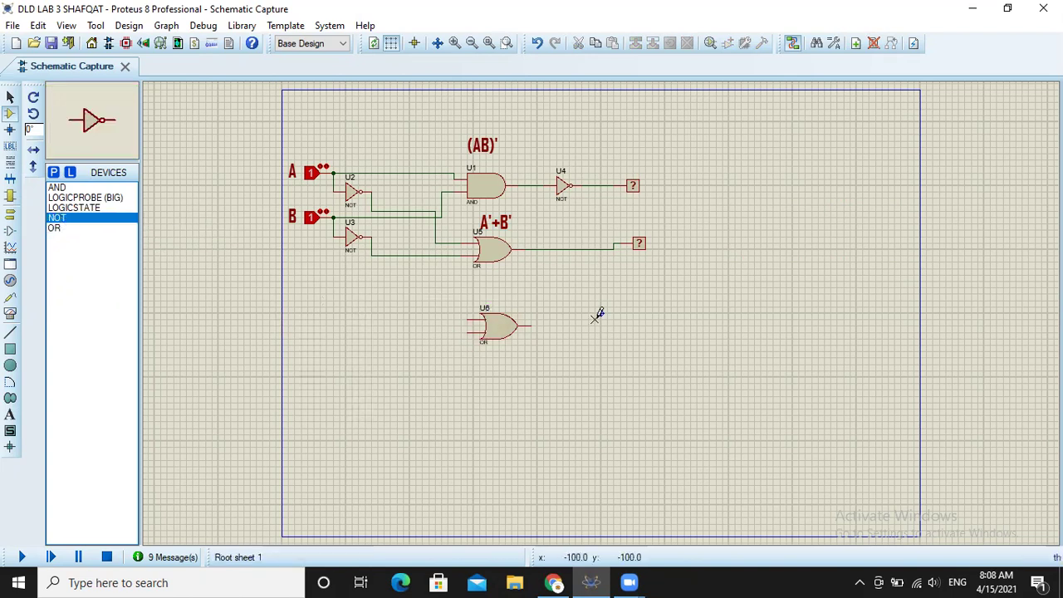
pyautogui.click(598, 313)
pyautogui.click(599, 315)
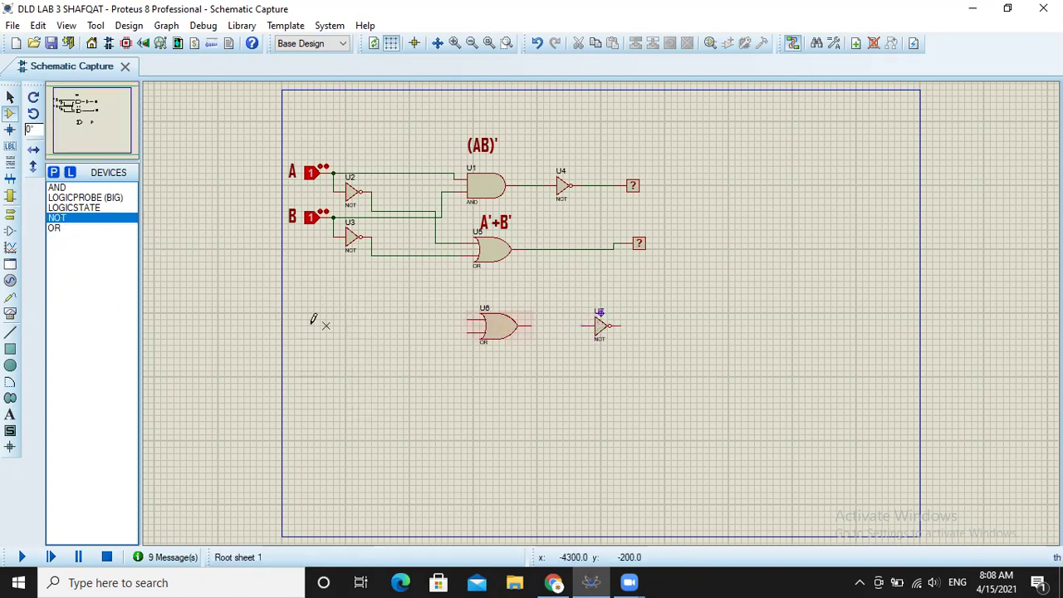
# Step: Place two LOGICSTATE inputs one above the other, to the left of the new OR gate
pyautogui.click(71, 207)
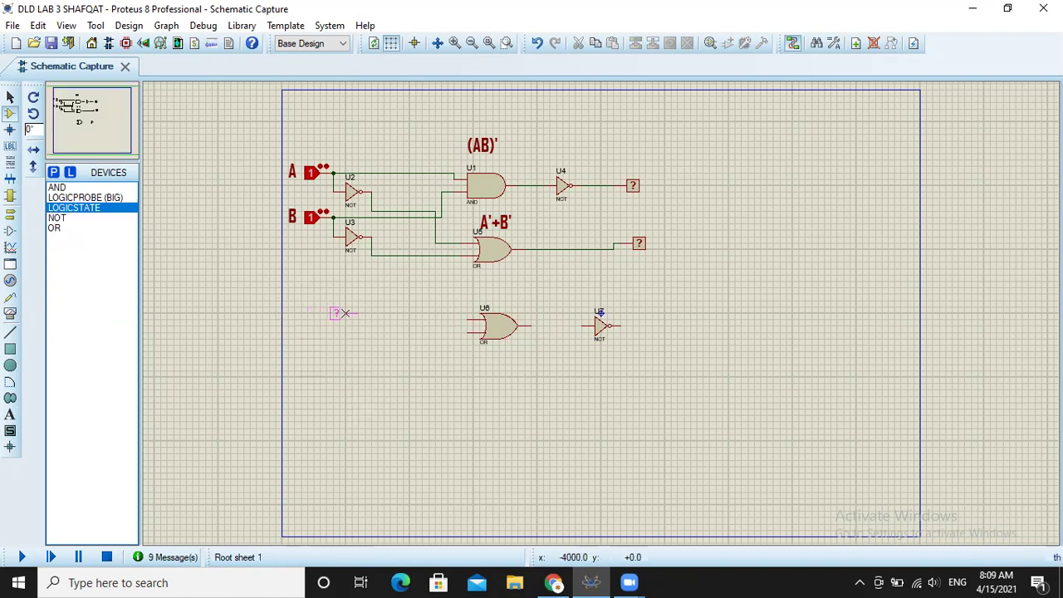
pyautogui.click(325, 313)
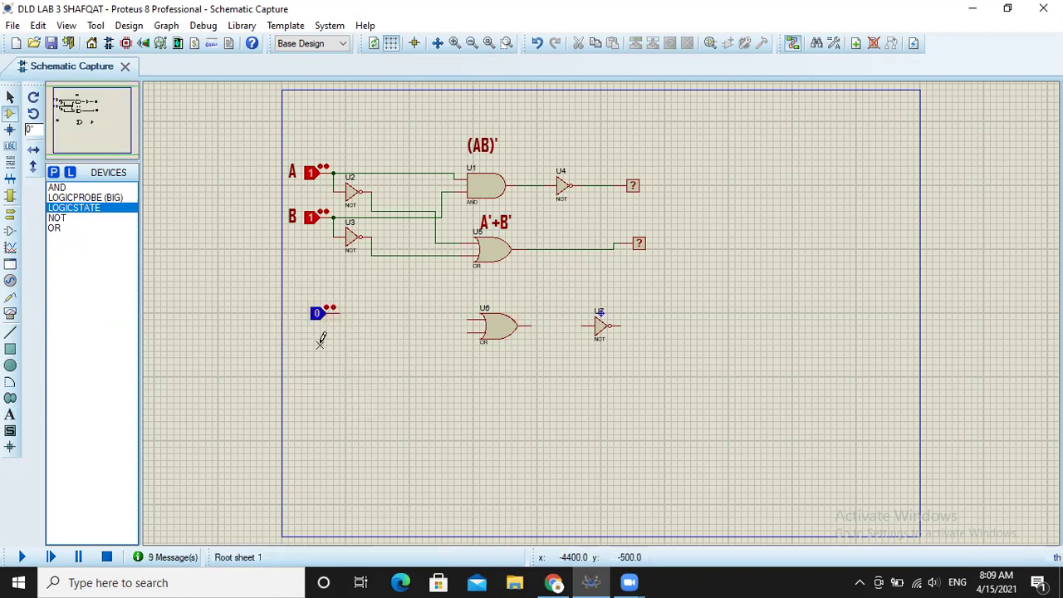
pyautogui.click(324, 350)
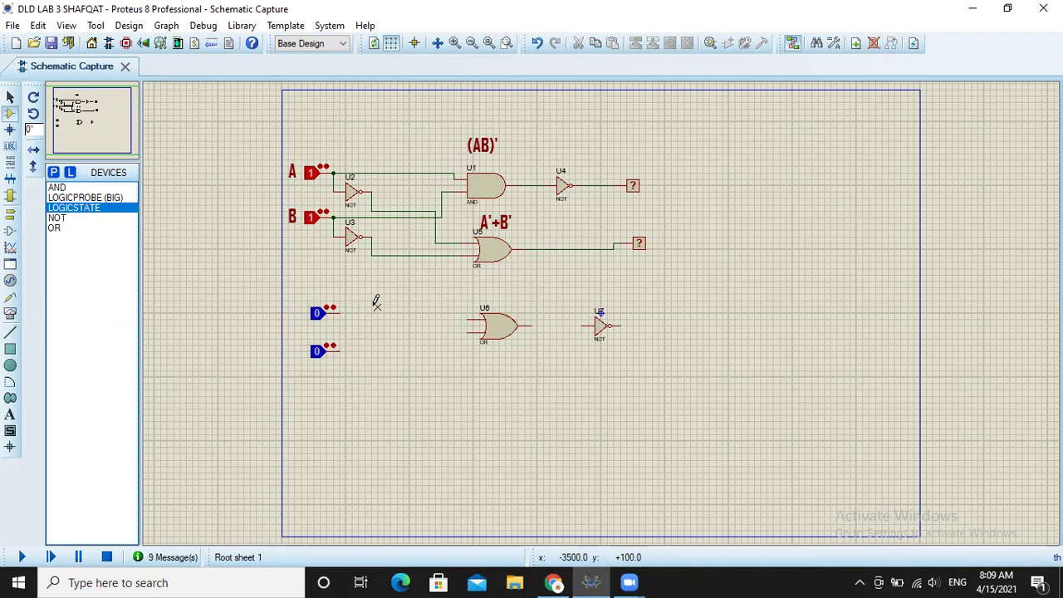
# Step: Place two NOT gates one above the other, between the new logic states and the lower OR gate
pyautogui.click(73, 218)
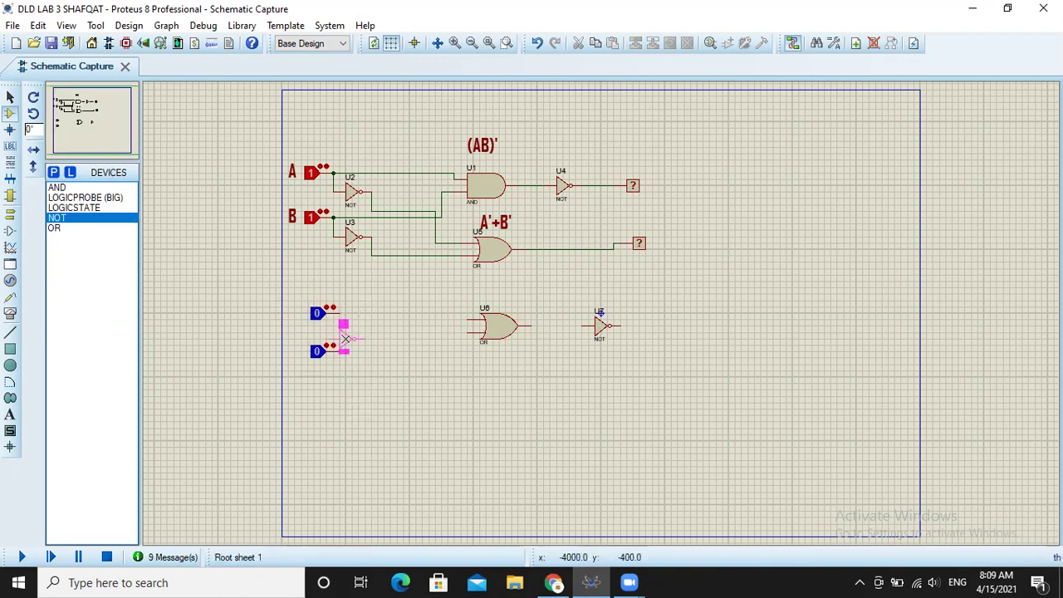
pyautogui.click(363, 325)
pyautogui.click(364, 377)
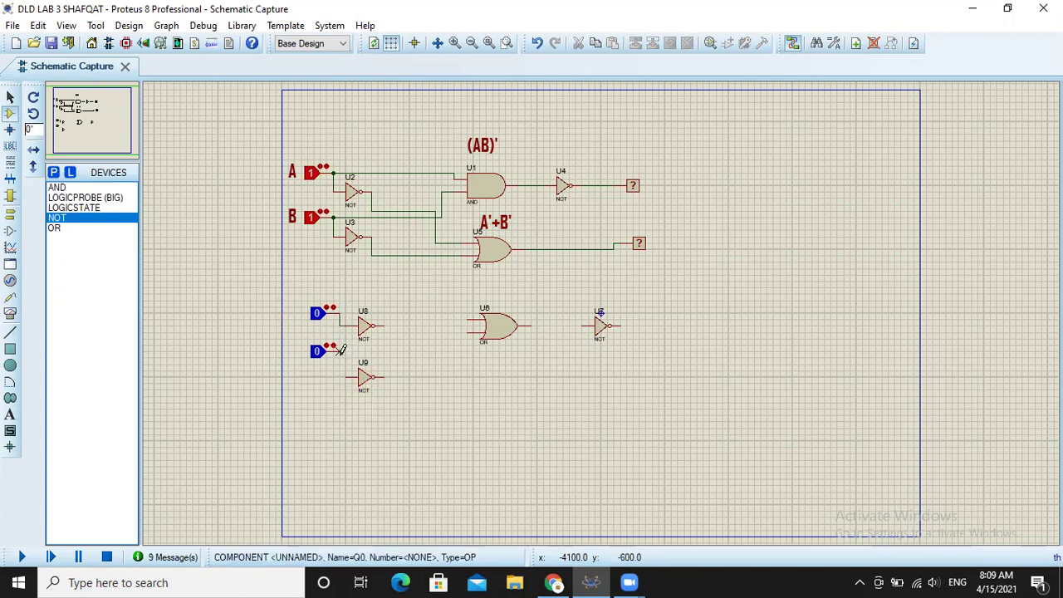
# Step: Finish wiring the lower logic states to their NOT gate and the lower OR gate's inputs, and connect that gate's output to its NOT gate
pyautogui.click(346, 376)
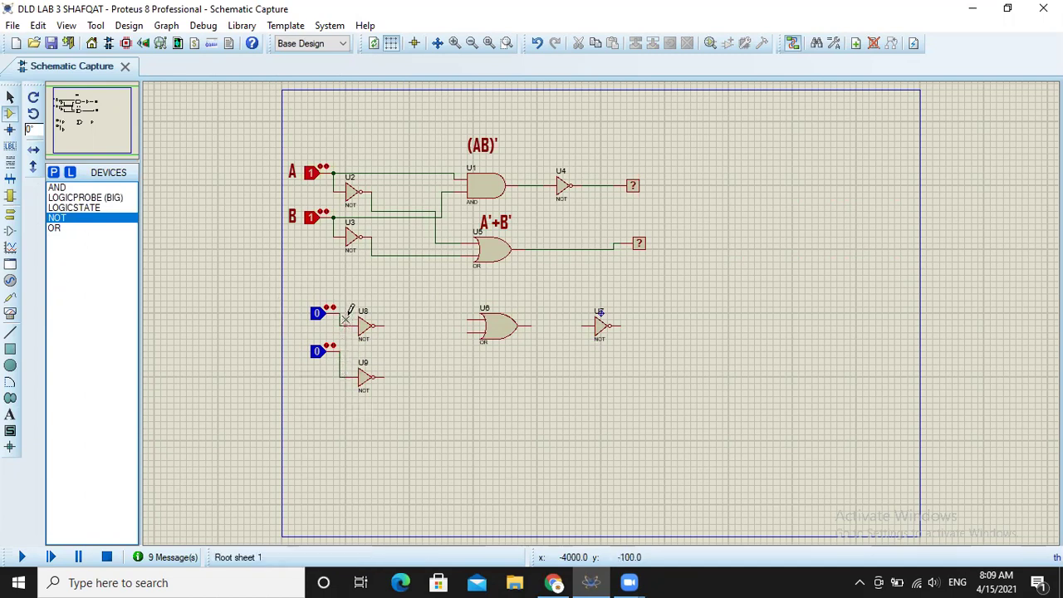
pyautogui.click(338, 310)
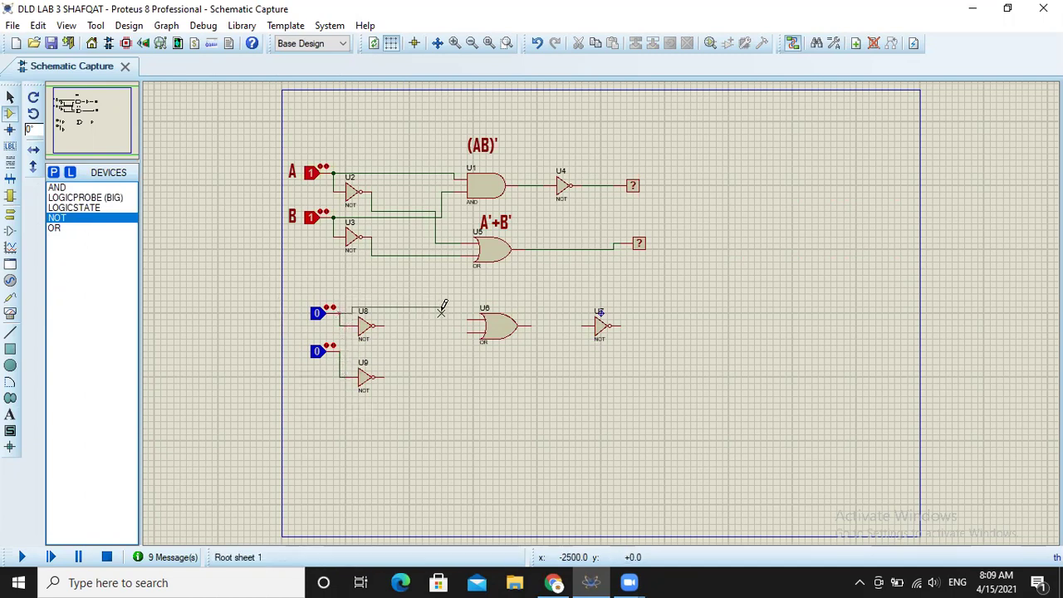
pyautogui.click(466, 317)
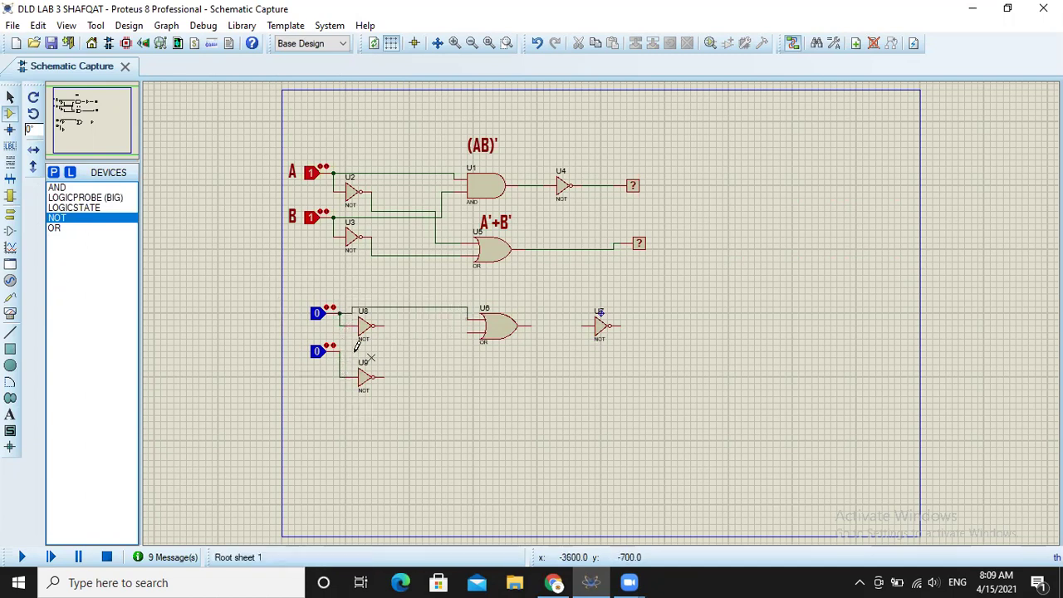
pyautogui.click(339, 349)
pyautogui.click(467, 331)
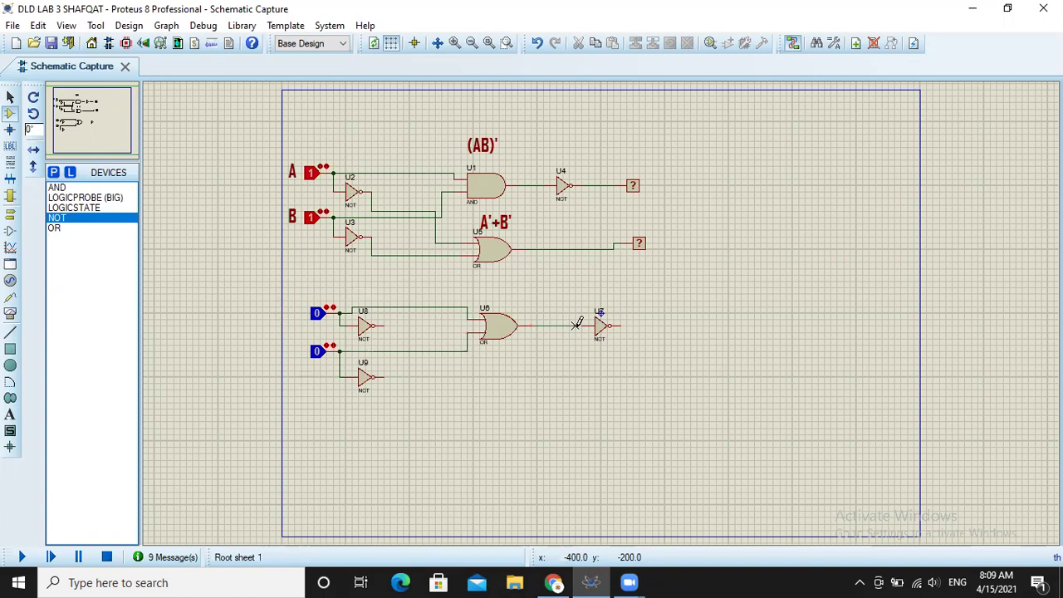
pyautogui.click(594, 326)
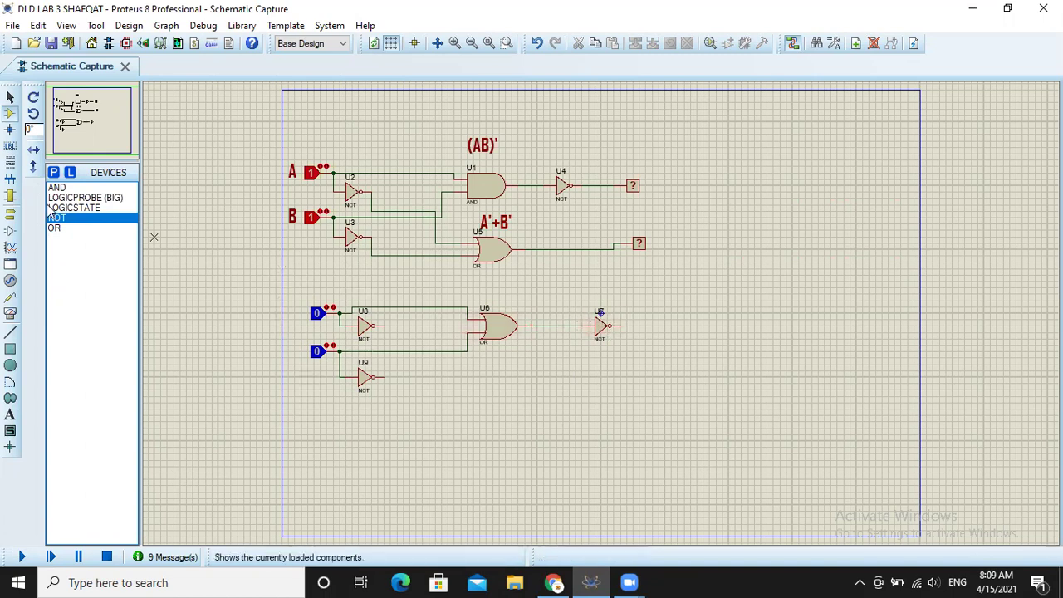
# Step: Place an AND gate directly below the lower OR gate
pyautogui.click(79, 189)
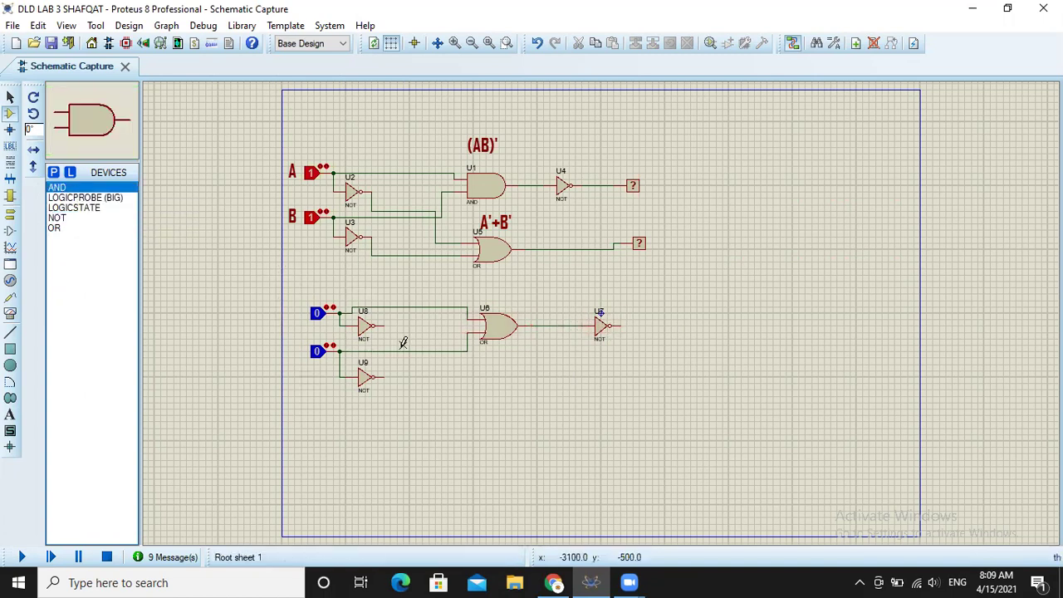
pyautogui.click(490, 387)
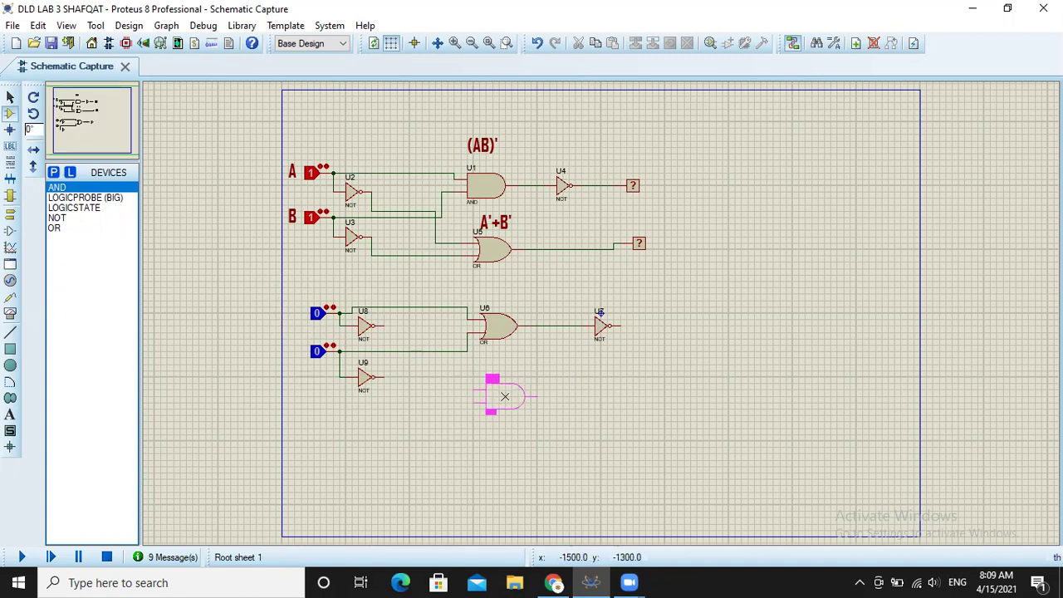
pyautogui.click(499, 393)
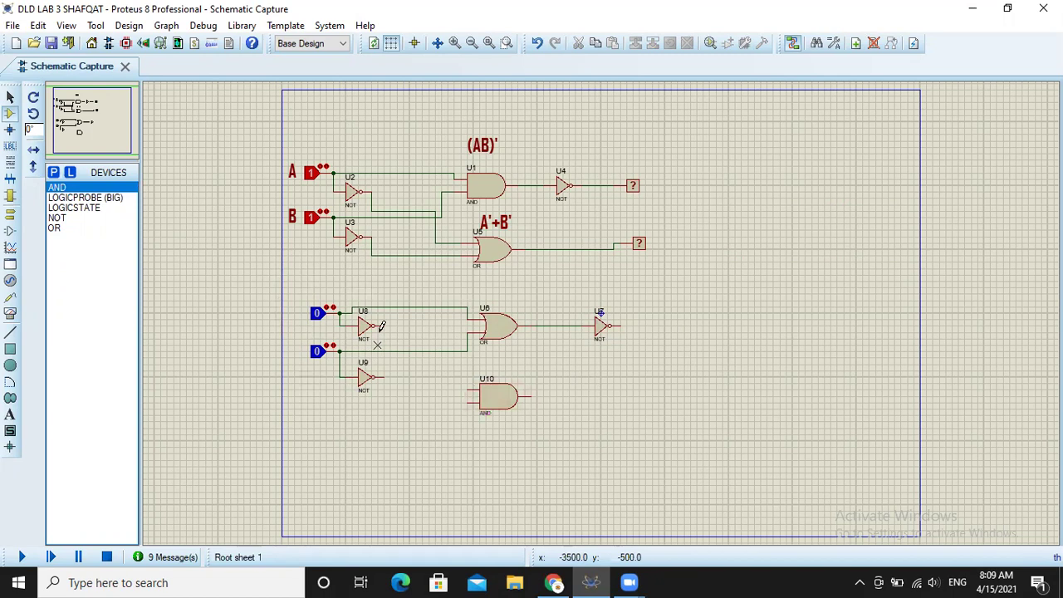
# Step: Wire the outputs of the two lower input NOT gates to the upper and lower inputs of the new AND gate
pyautogui.click(383, 324)
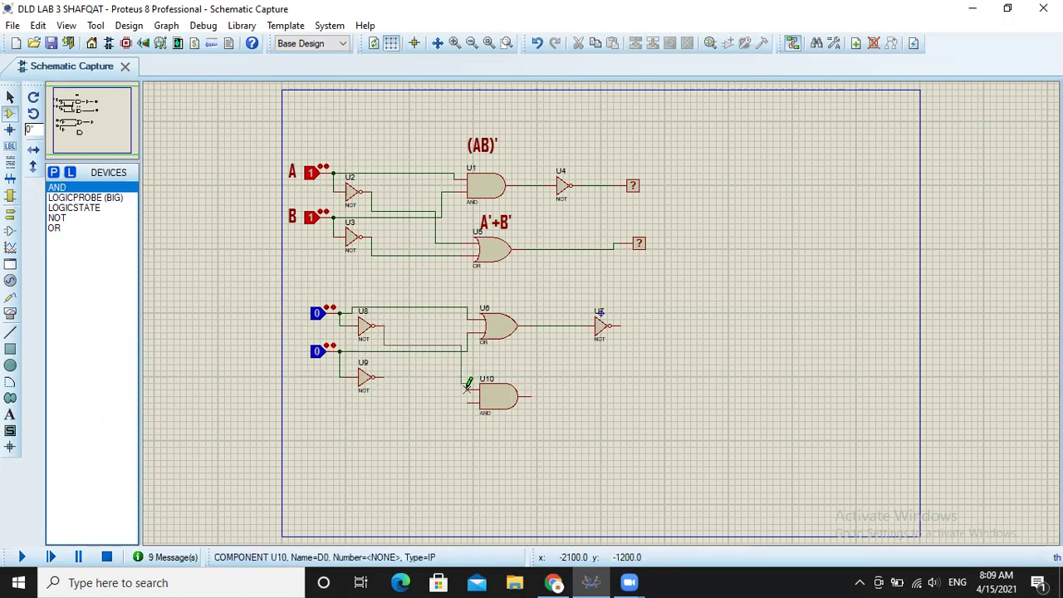
pyautogui.click(467, 386)
pyautogui.moveTo(381, 383); pyautogui.dragTo(434, 392)
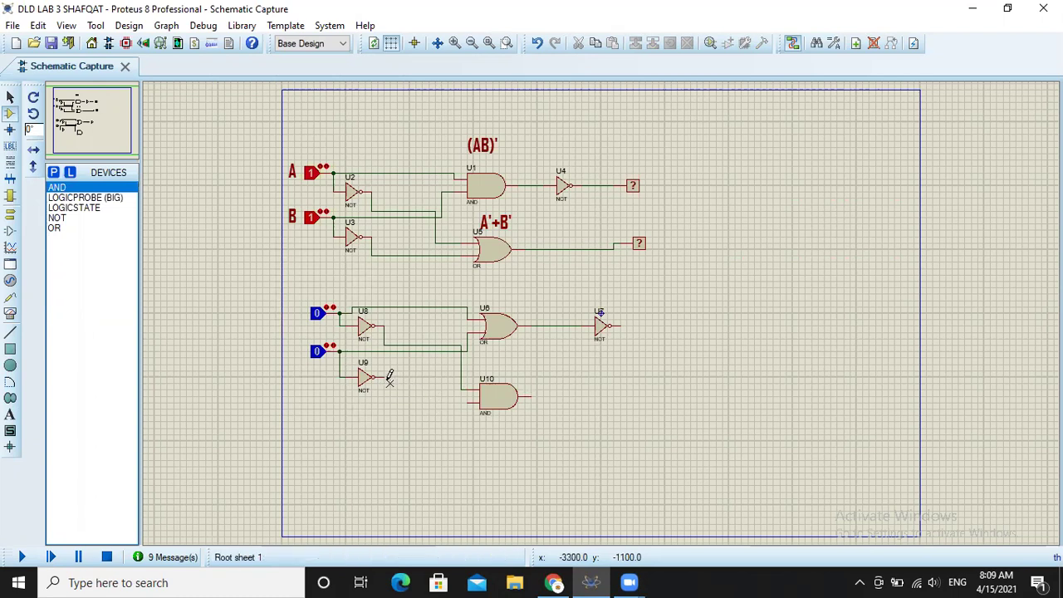
pyautogui.click(385, 375)
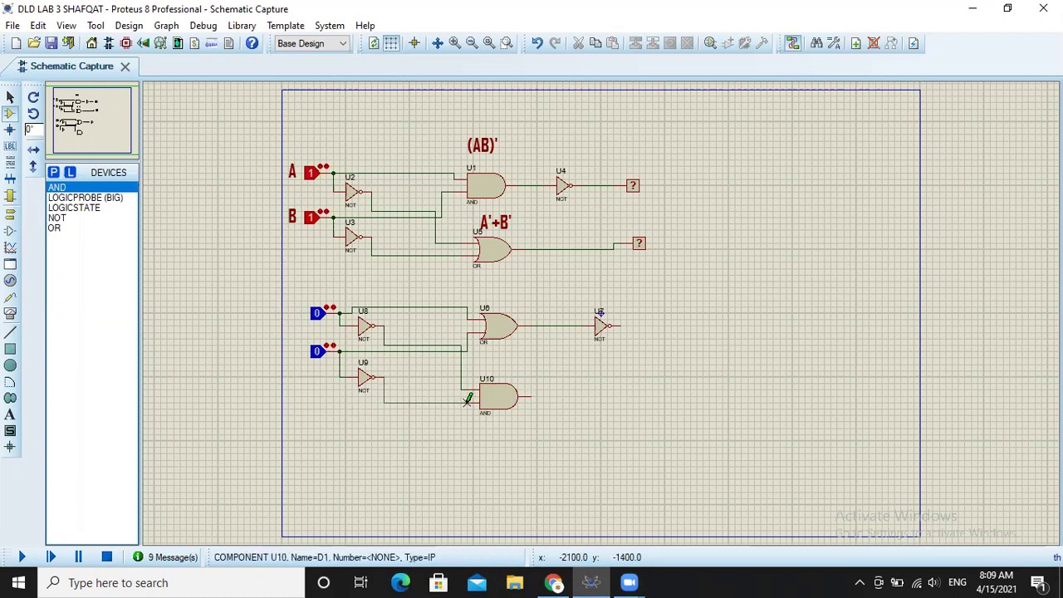
pyautogui.click(468, 399)
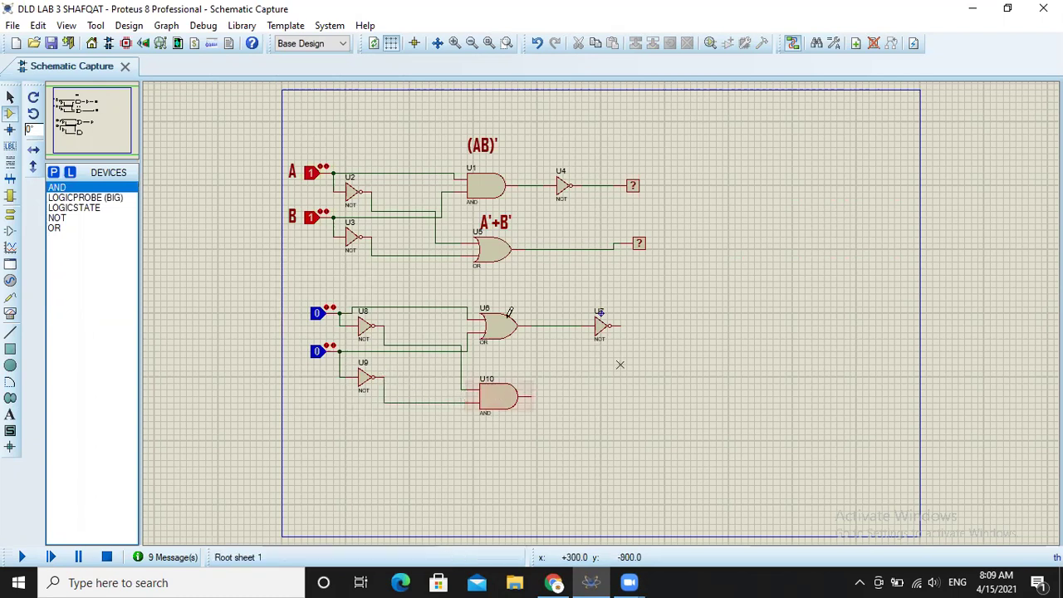
# Step: Place two LOGICPROBE (BIG) outputs, one to the right of the new AND gate and one to the right of the lower output NOT gate
pyautogui.click(116, 202)
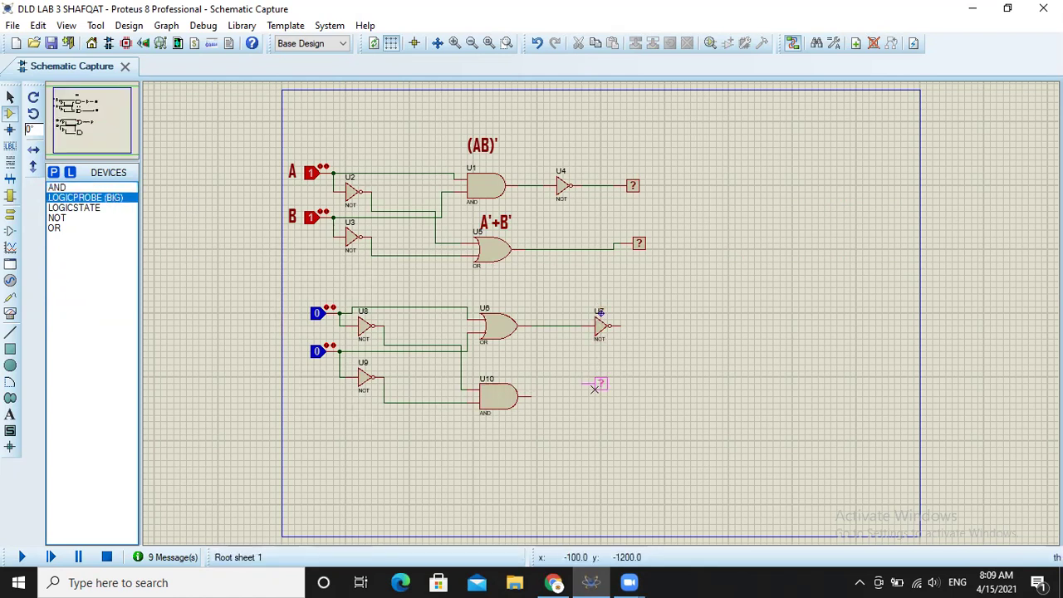
pyautogui.click(612, 394)
pyautogui.click(702, 326)
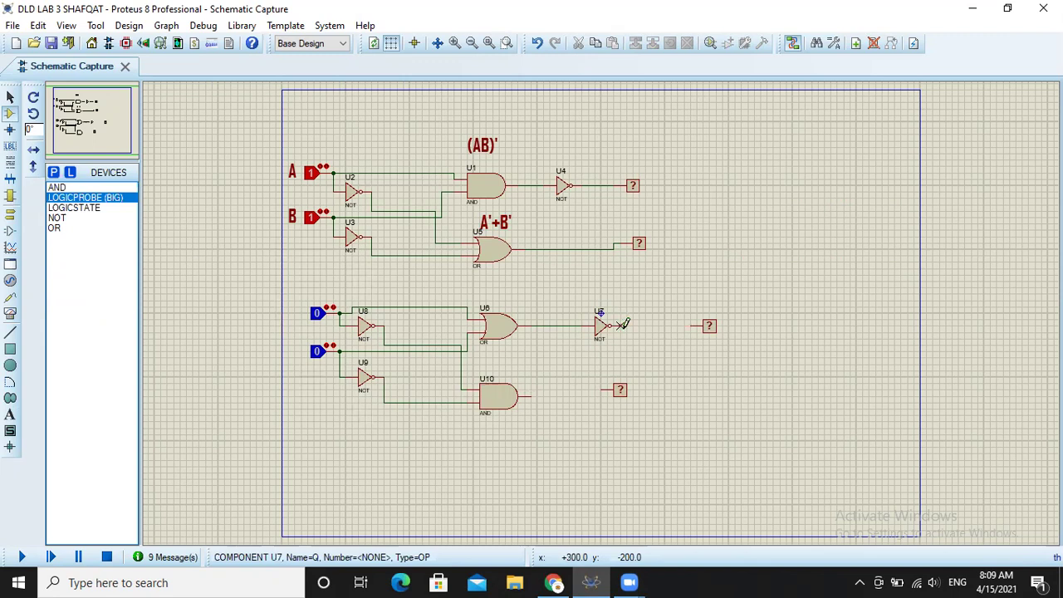
# Step: Wire the lower output NOT gate and the new AND gate to their logic probes
pyautogui.click(624, 324)
pyautogui.click(689, 326)
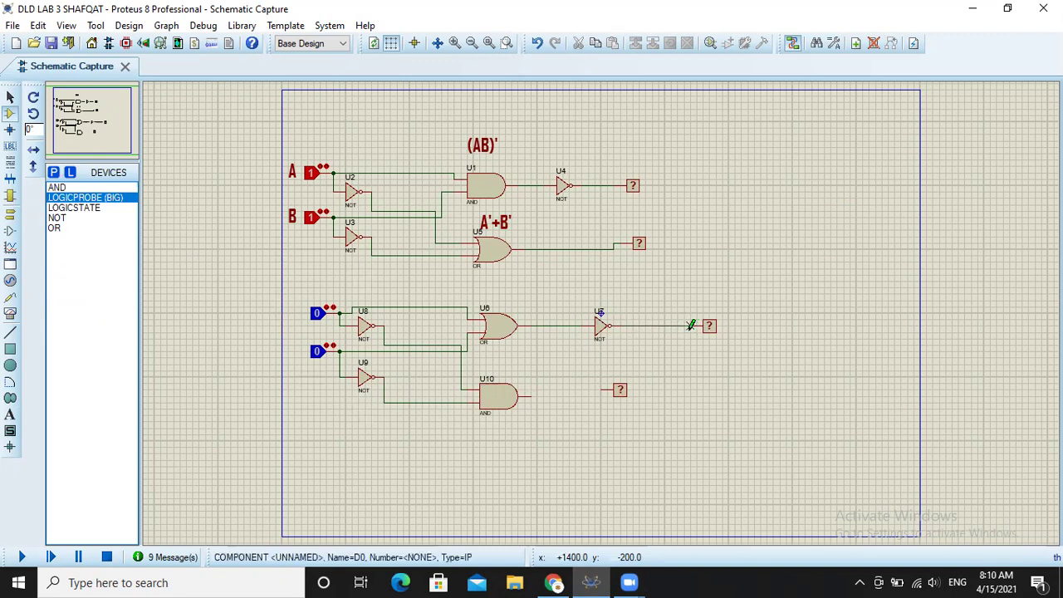
pyautogui.click(531, 395)
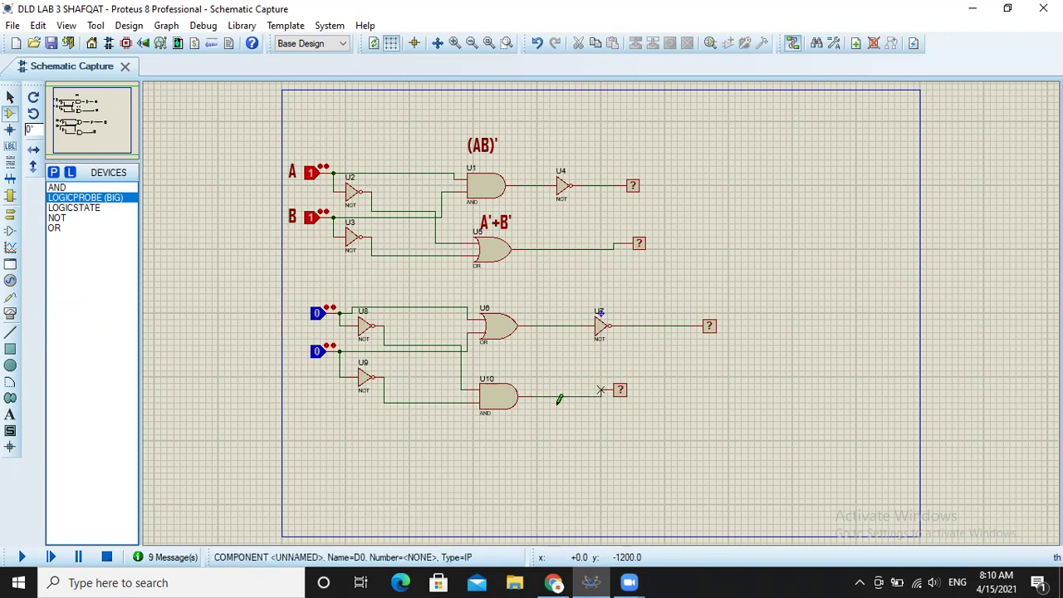
pyautogui.click(600, 390)
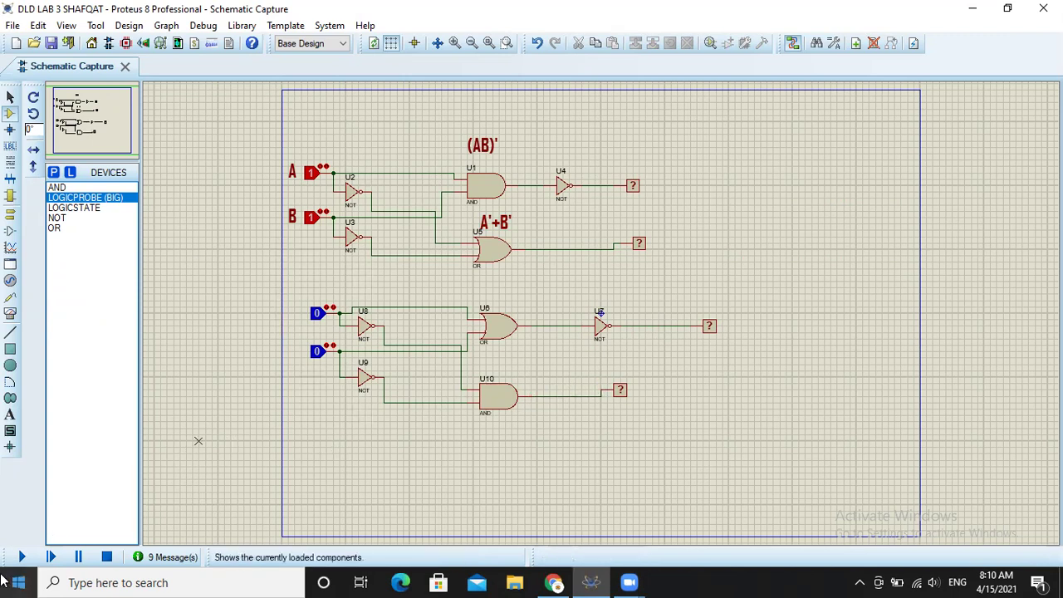
# Step: Run the simulation, check the outputs against the (X+Y)' and X'.Y' truth table in Chrome, and return to Proteus
pyautogui.click(21, 556)
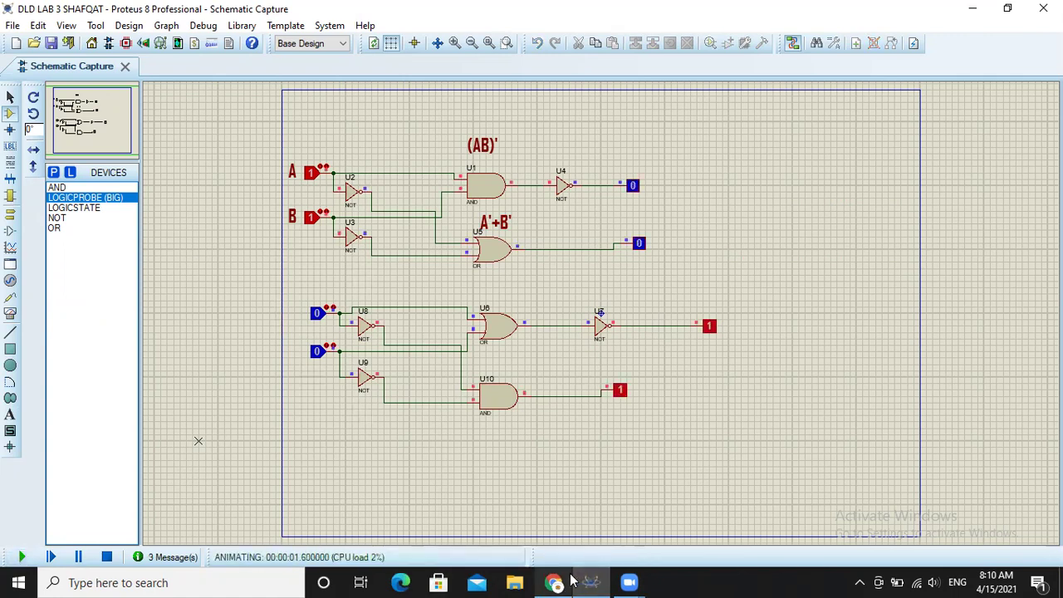
pyautogui.moveTo(571, 581)
pyautogui.click(569, 546)
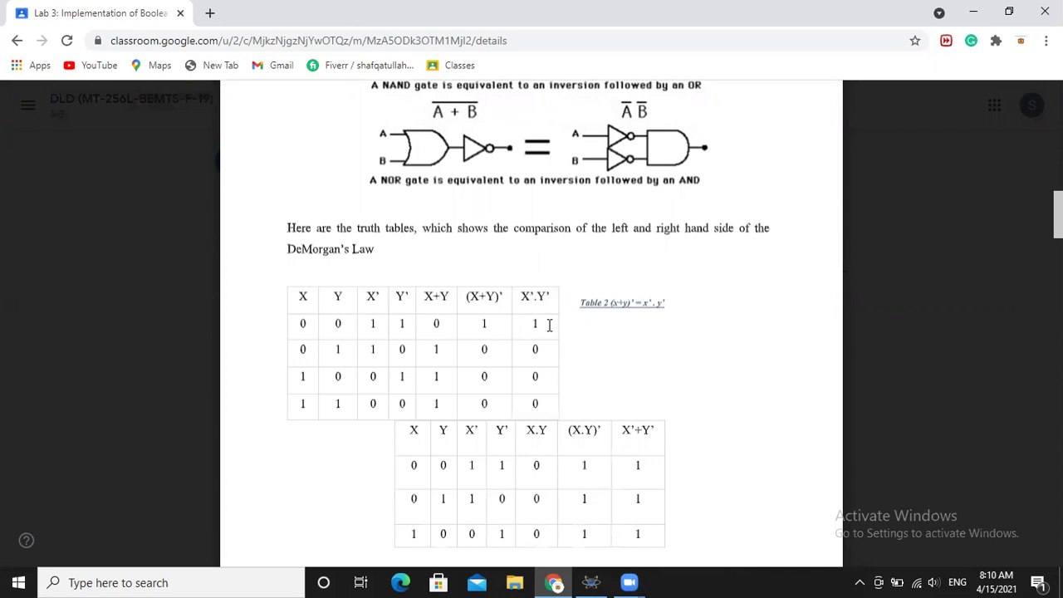
pyautogui.moveTo(591, 581)
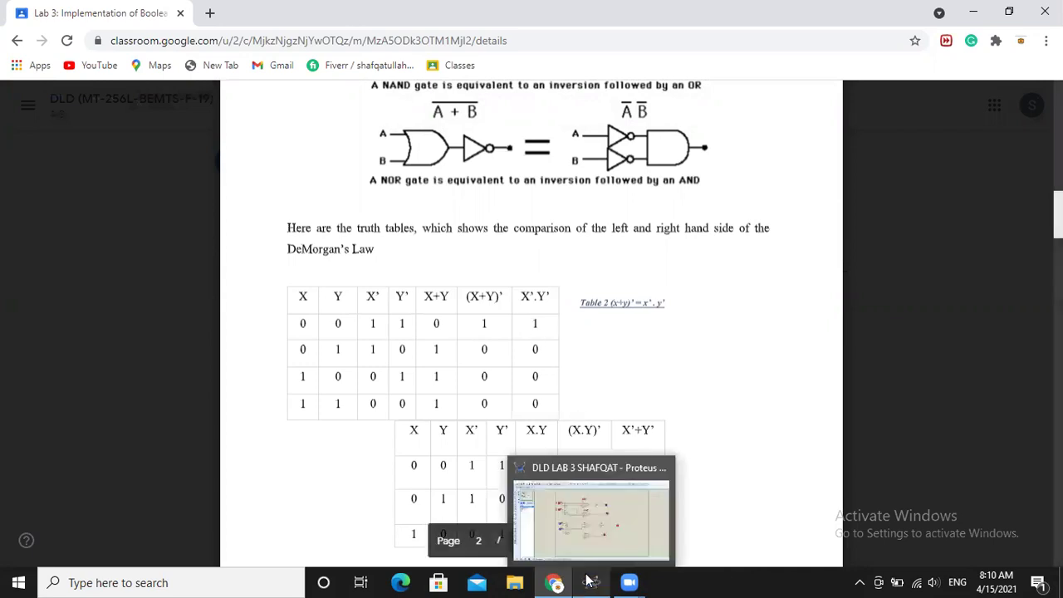
pyautogui.click(616, 525)
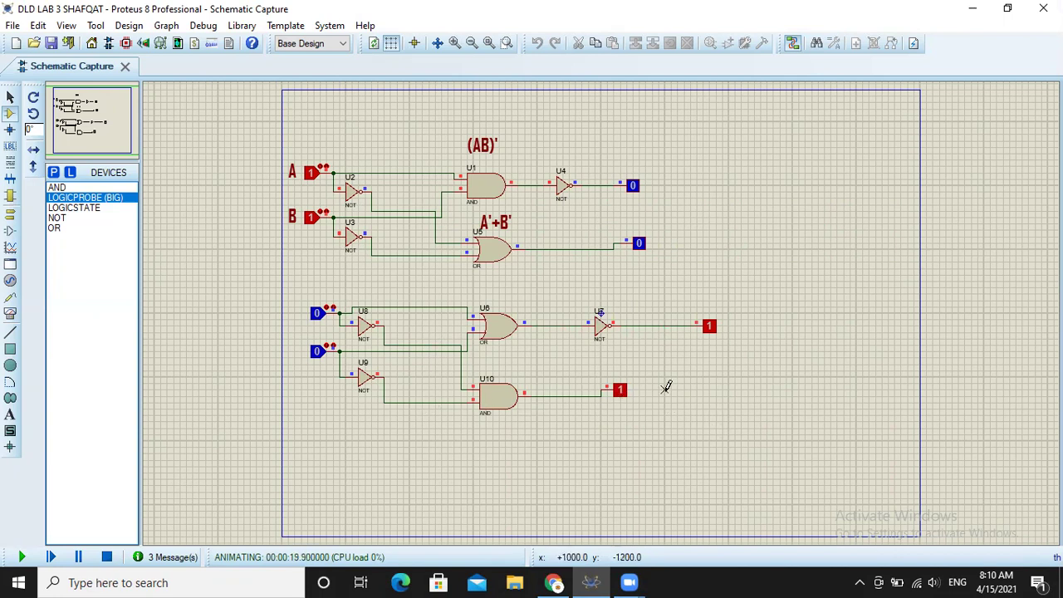
# Step: Test the NOR circuits by toggling their upper logic state between 1 and 0, ending at 0, and stop the simulation
pyautogui.click(316, 314)
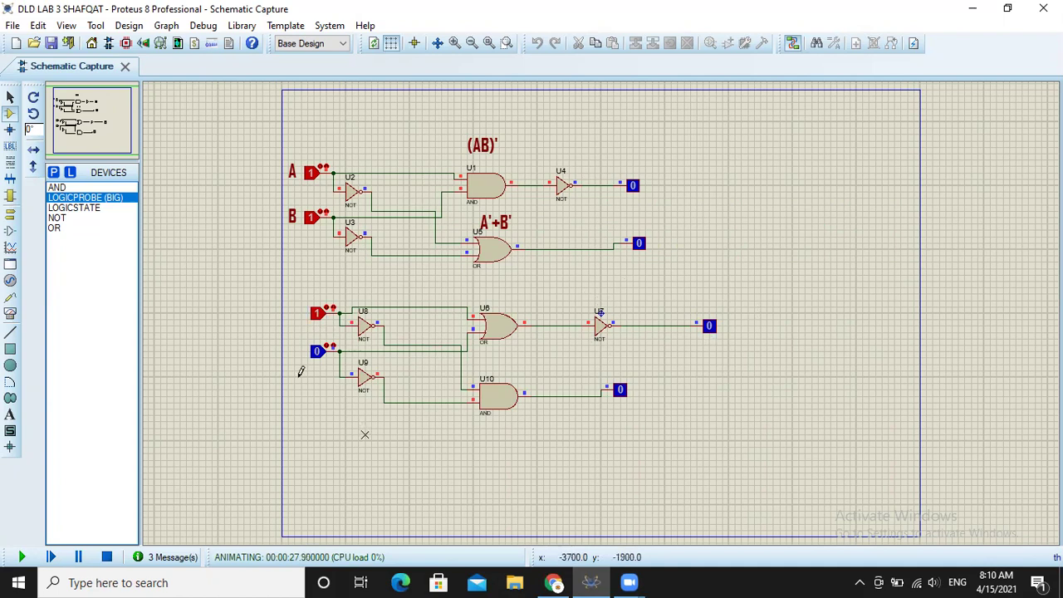
pyautogui.click(317, 316)
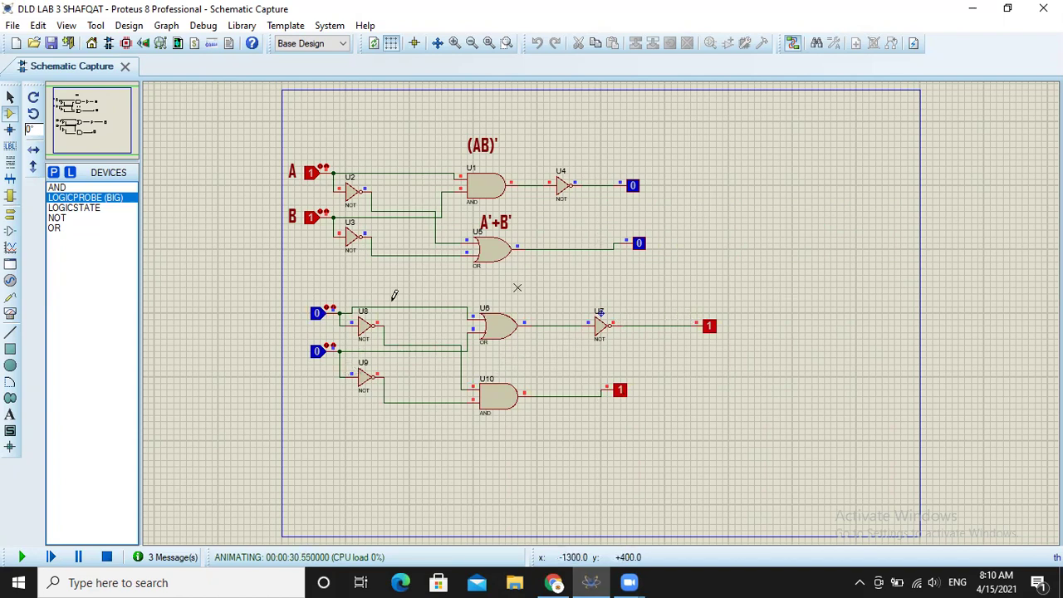
pyautogui.click(322, 319)
pyautogui.click(323, 323)
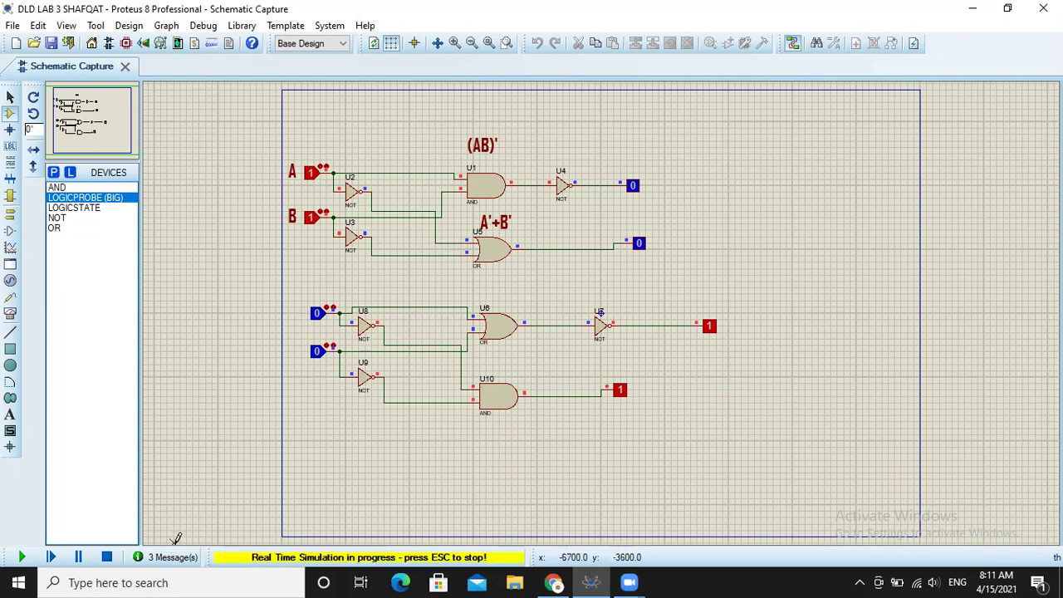
pyautogui.click(106, 556)
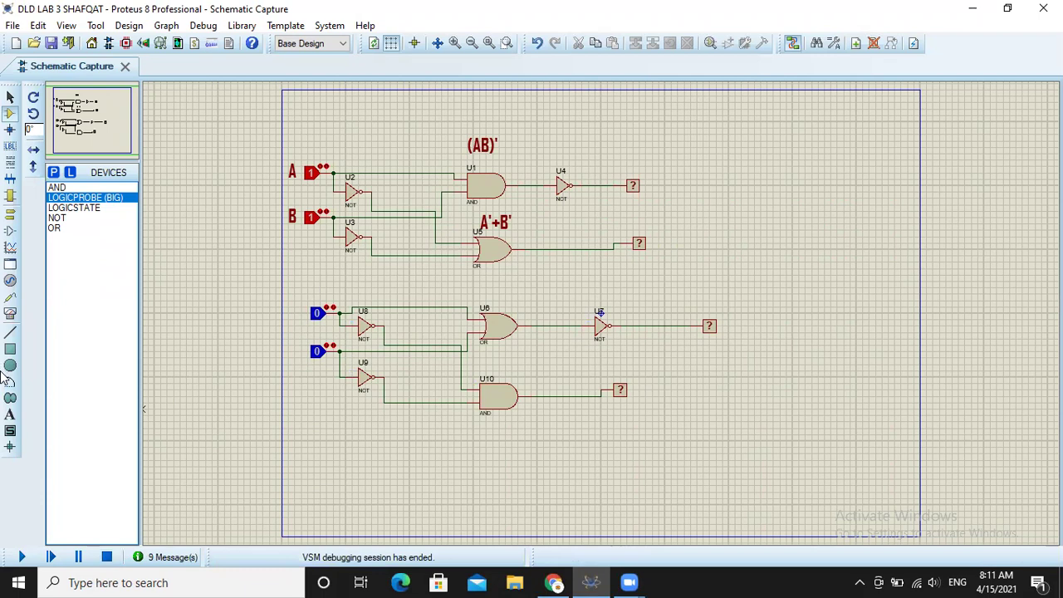
# Step: Add the text labels A and B to the left of the lower circuit's upper and lower logic states
pyautogui.click(11, 414)
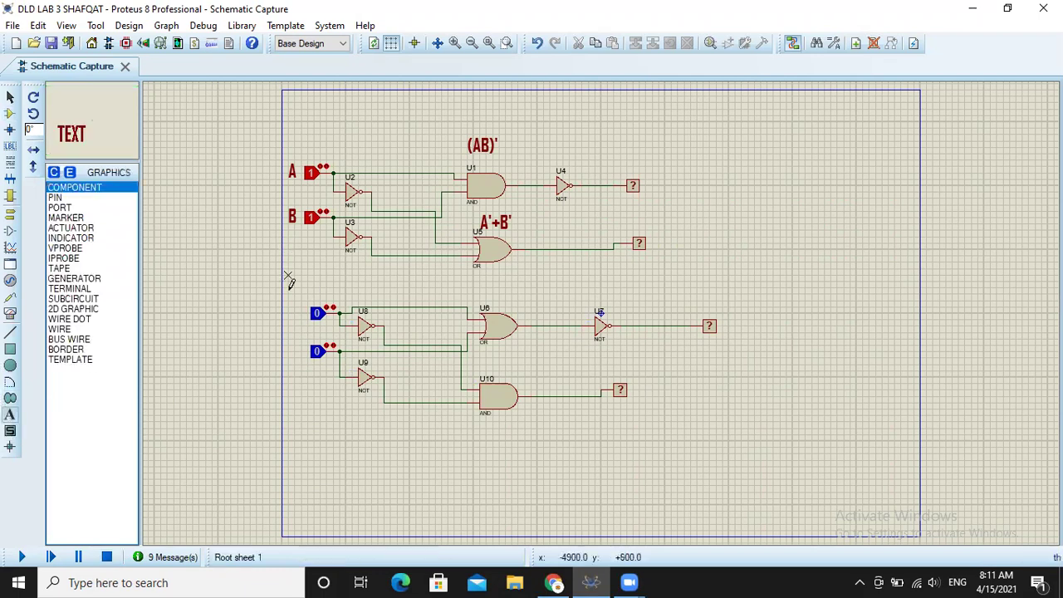
pyautogui.click(288, 311)
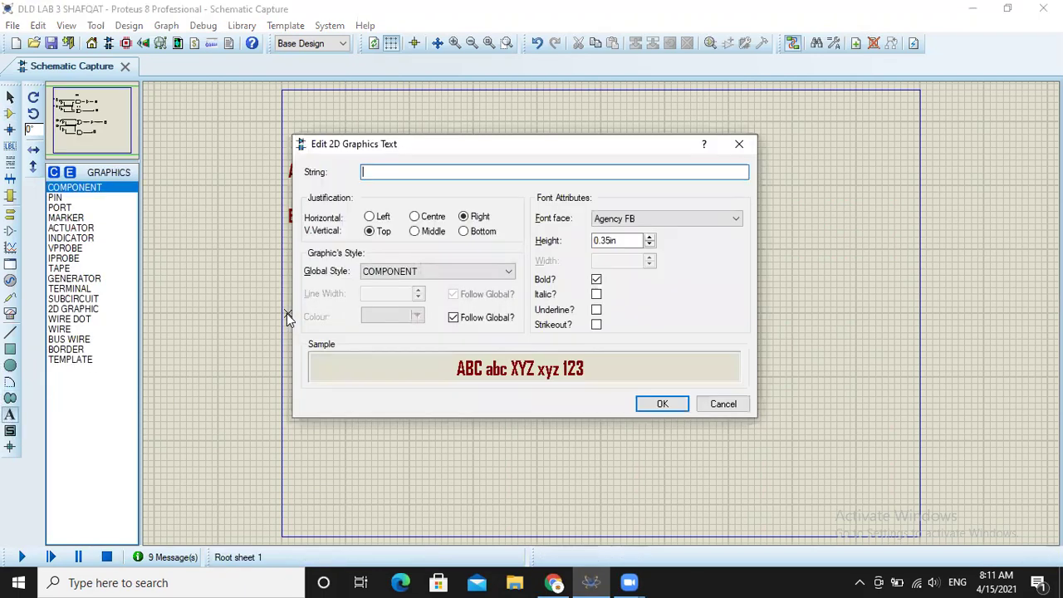
pyautogui.write('A')
pyautogui.click(671, 405)
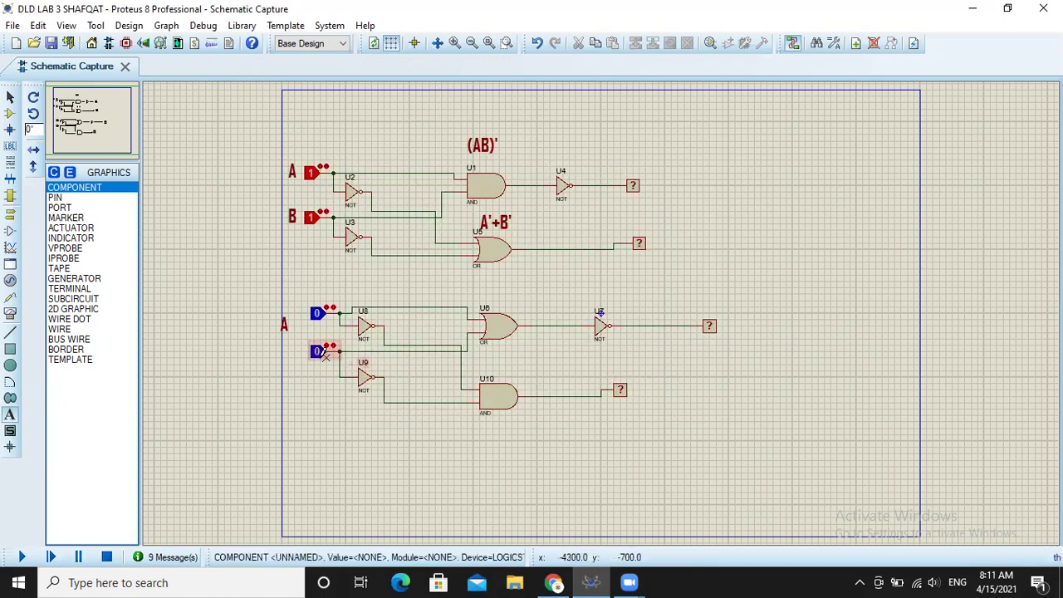
pyautogui.click(288, 350)
pyautogui.write('B')
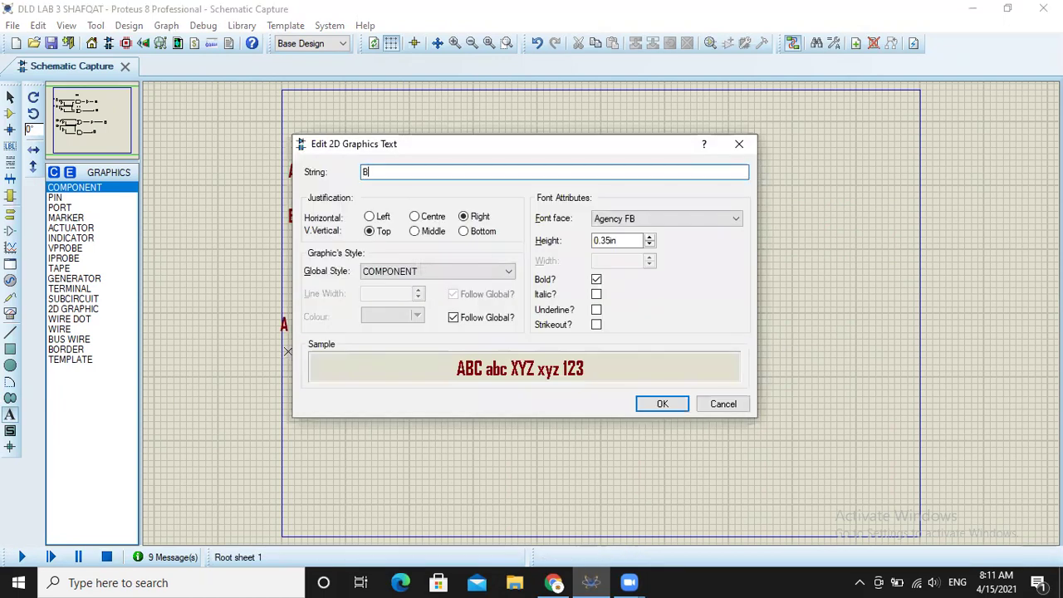
pyautogui.click(648, 404)
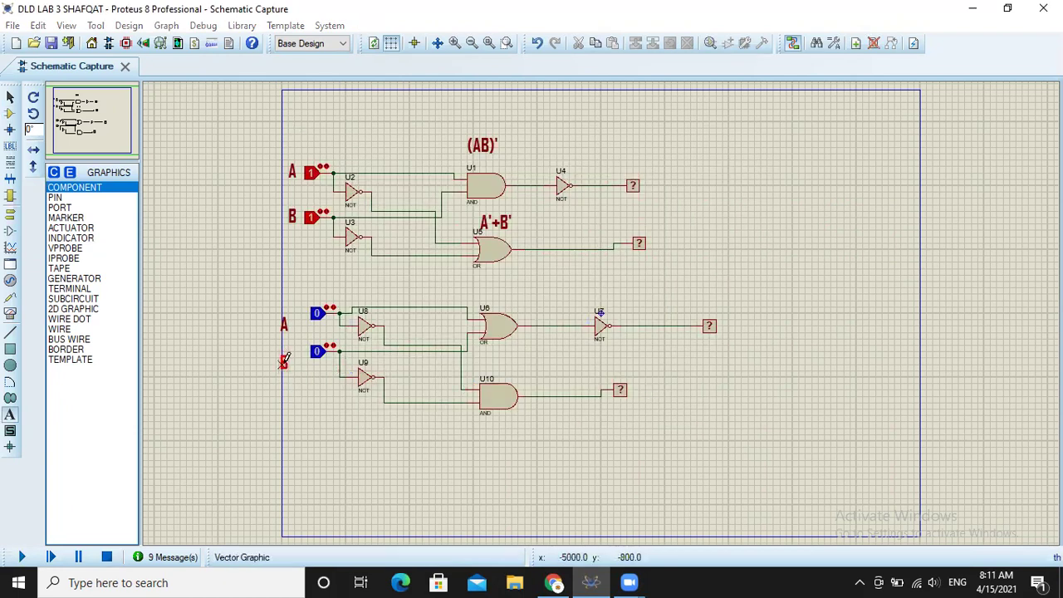
# Step: Move the lower circuit's B and A labels right next to their logic states, level with each one
pyautogui.rightClick(287, 358)
pyautogui.click(315, 365)
pyautogui.click(285, 361)
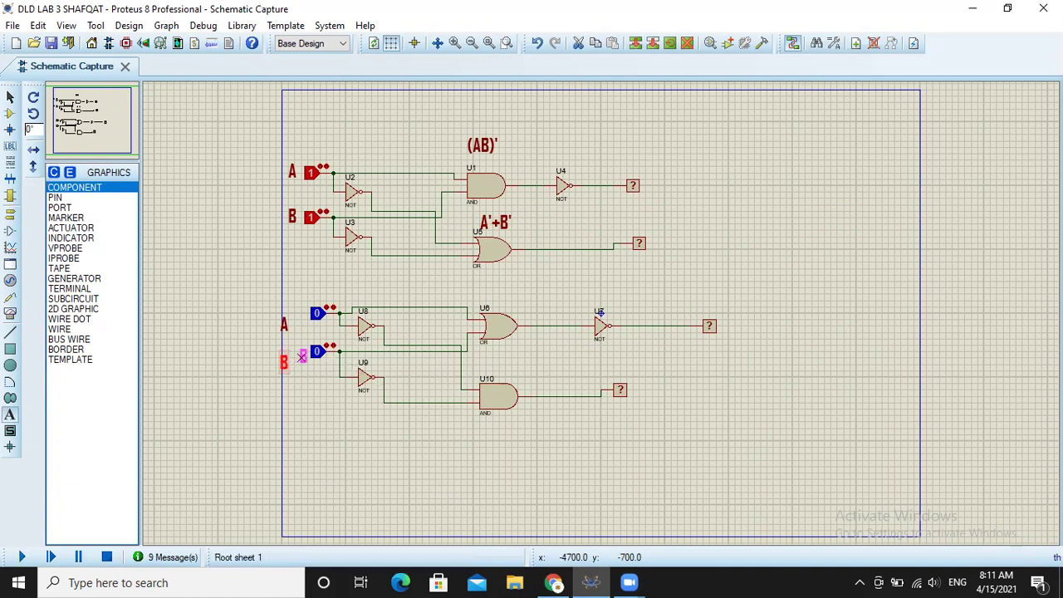
pyautogui.moveTo(302, 351); pyautogui.dragTo(297, 350)
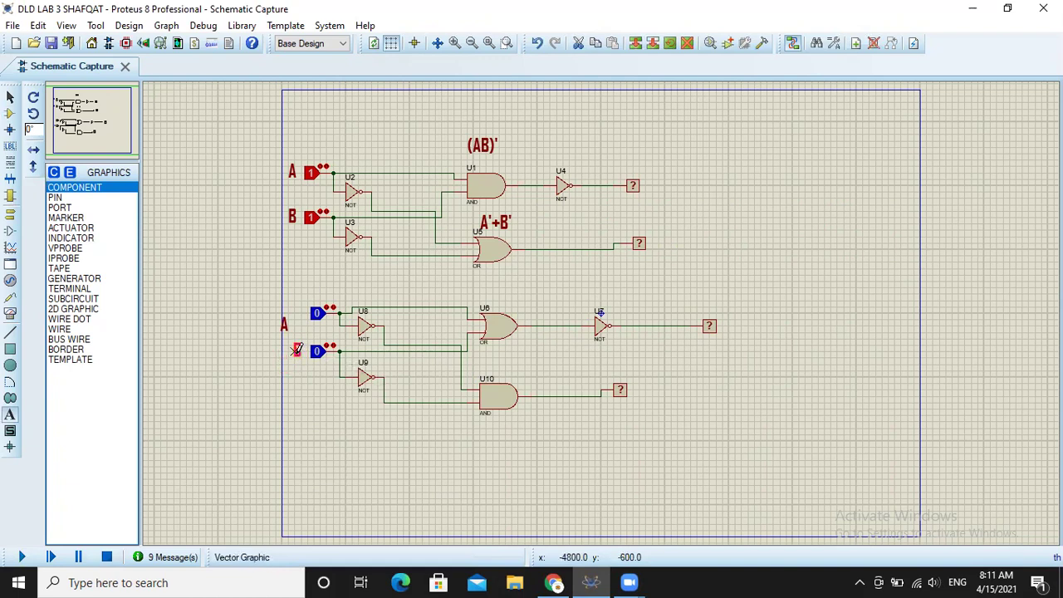
pyautogui.rightClick(287, 325)
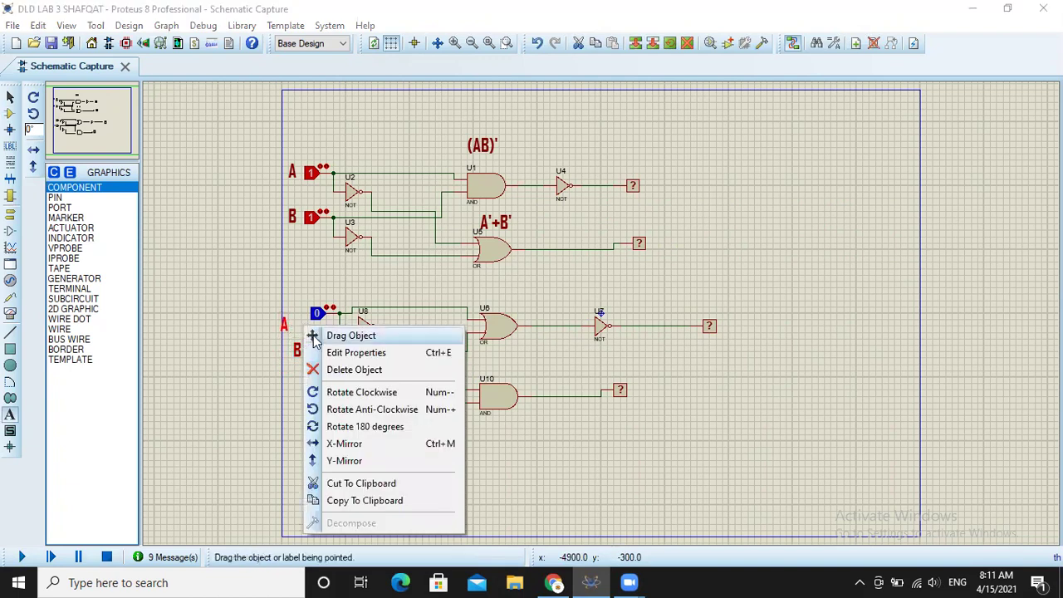
pyautogui.click(320, 334)
pyautogui.click(300, 319)
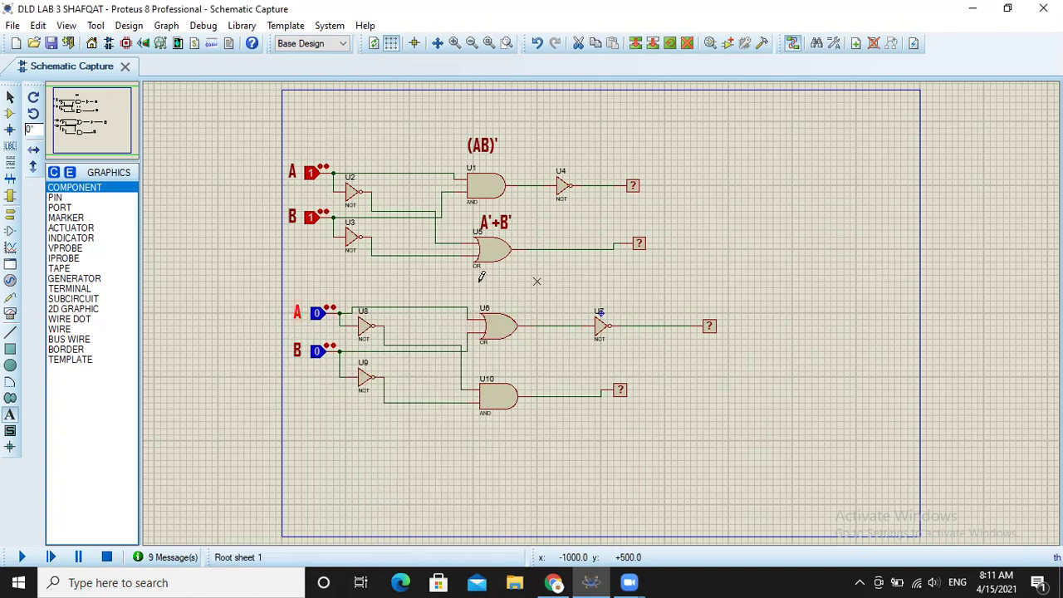
# Step: Add the text label (A+B)' beside the OR gate U6 in the lower circuit
pyautogui.click(490, 303)
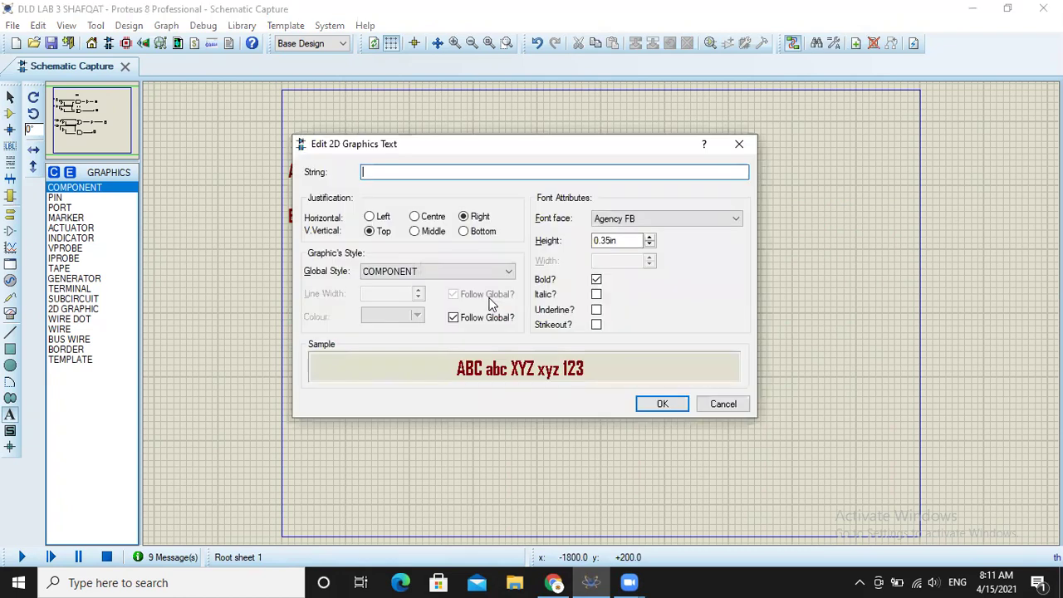
pyautogui.press('BackSpace')
pyautogui.write('9A')
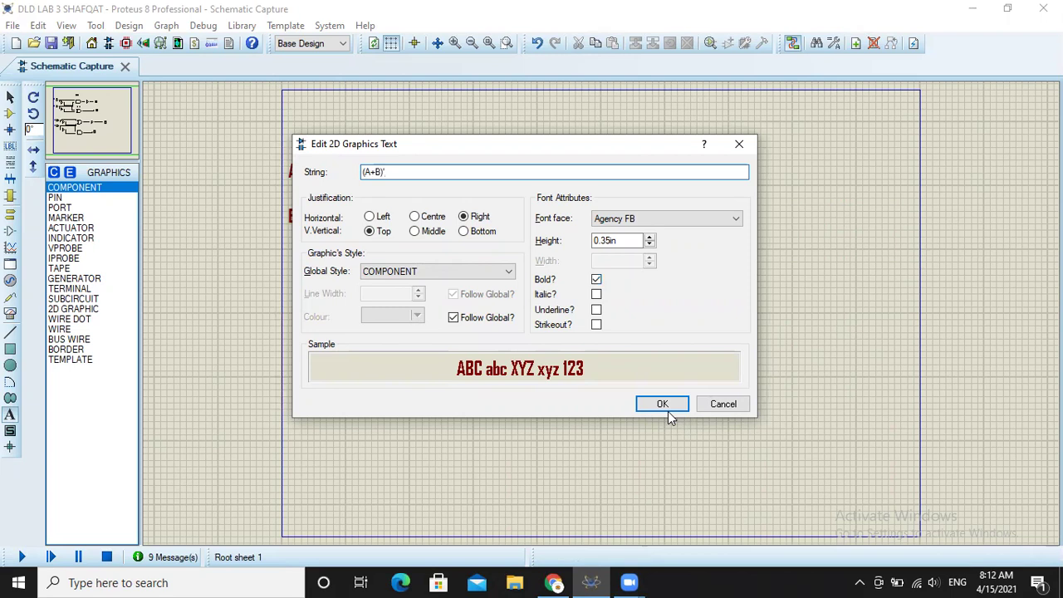
pyautogui.click(662, 404)
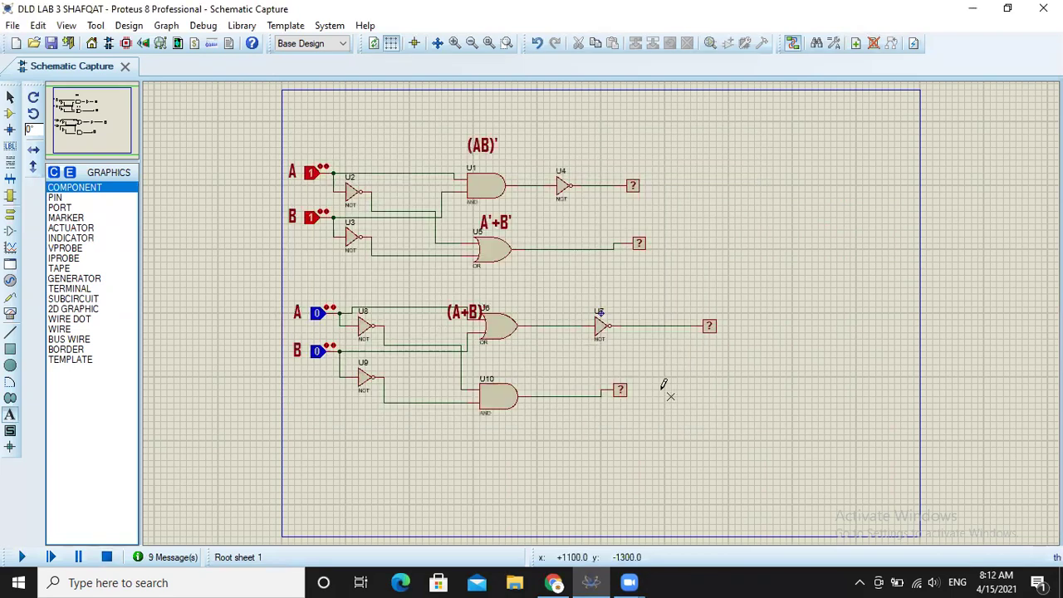
# Step: Add the text label A'+B' at the AND gate U10 in the lower circuit
pyautogui.click(505, 363)
pyautogui.write('A')
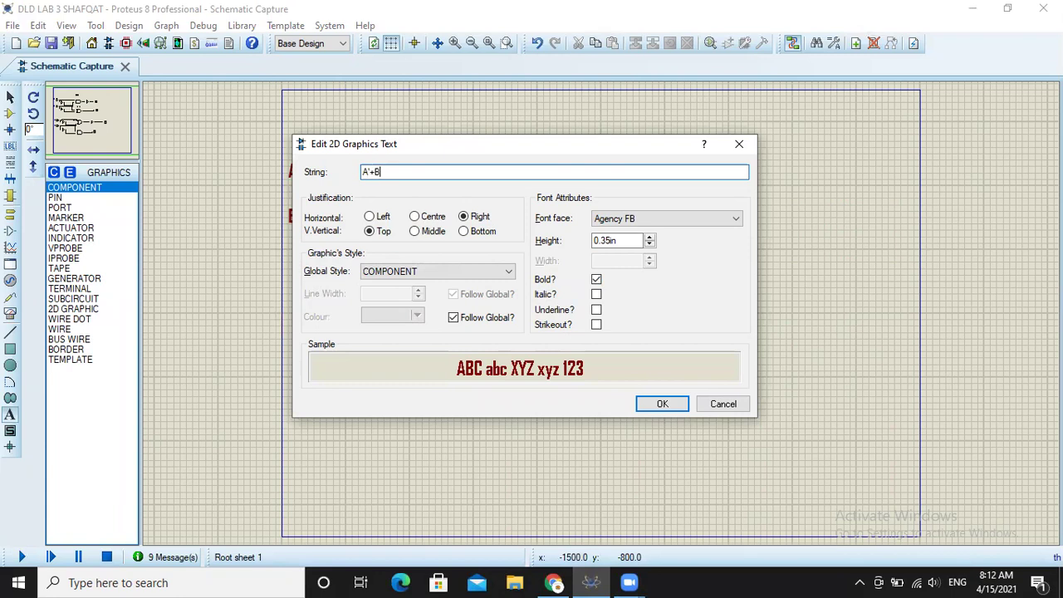
pyautogui.write("'+B'")
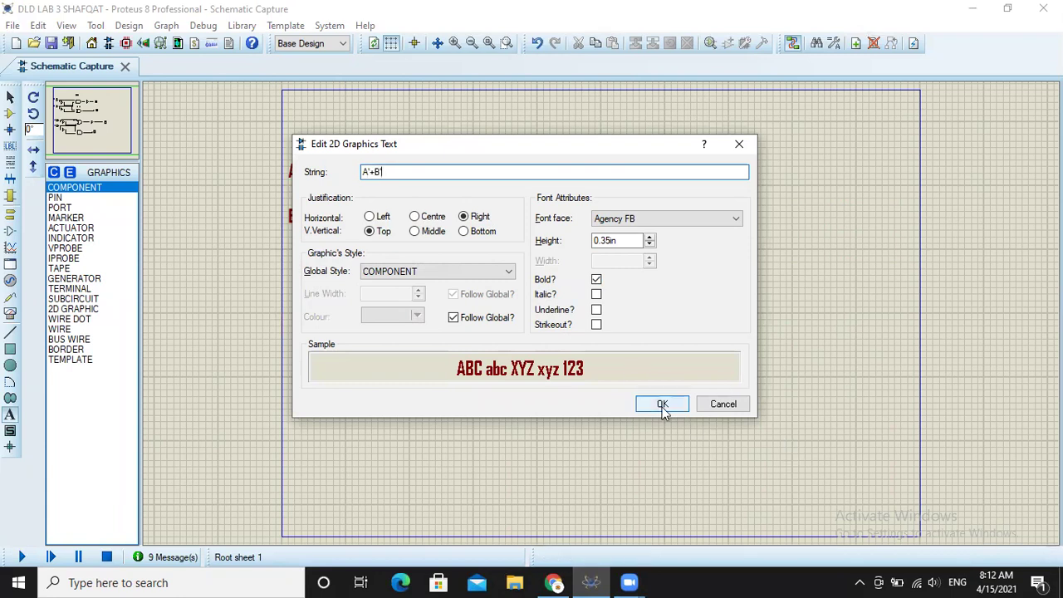
pyautogui.click(662, 403)
# Step: Move the (A+B)' label off the wires to just above the OR gate U6
pyautogui.rightClick(466, 307)
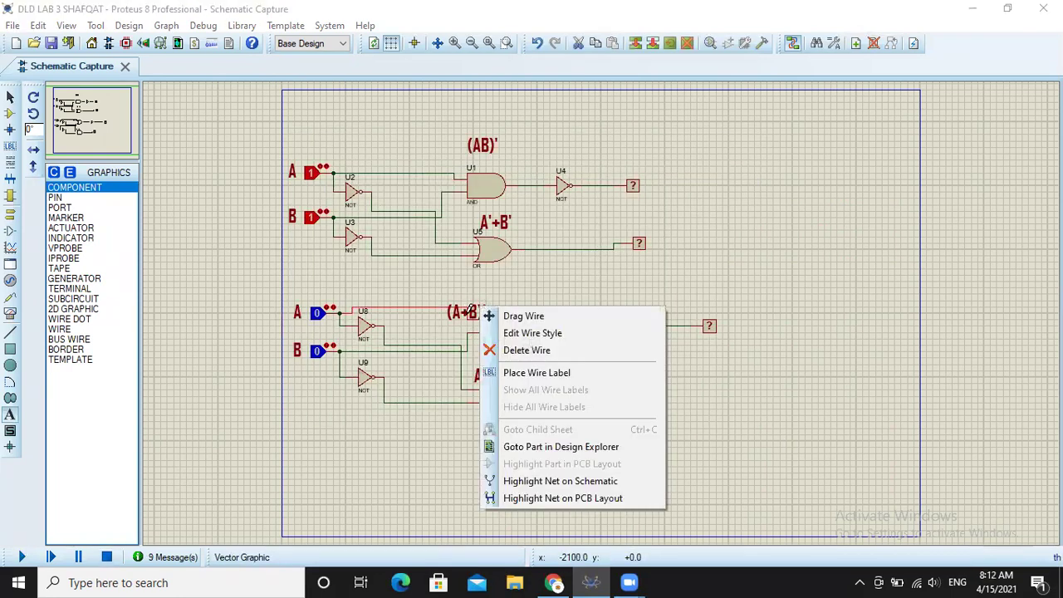
pyautogui.press('Escape')
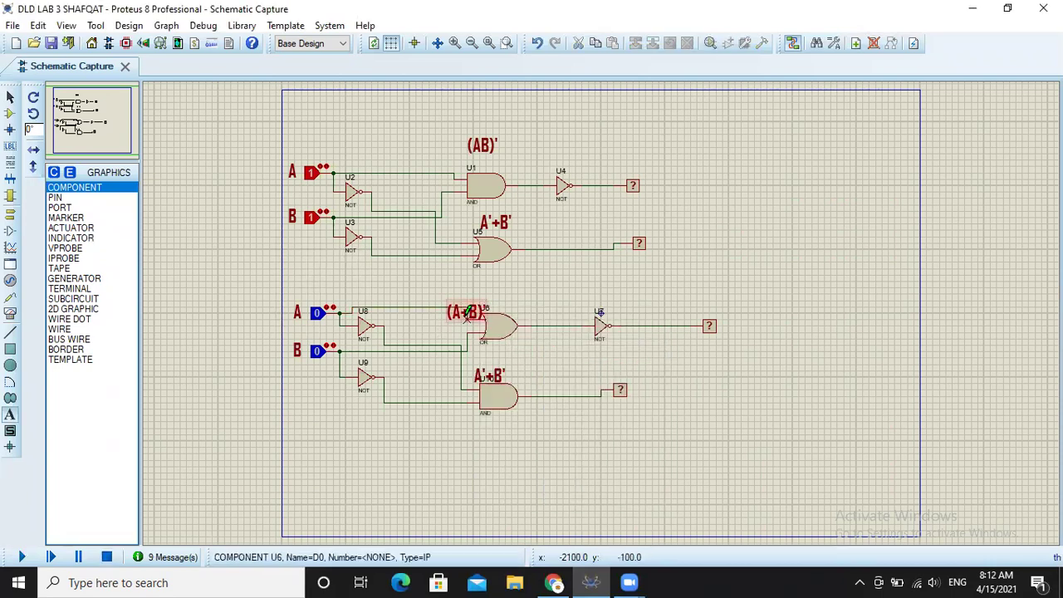
pyautogui.rightClick(473, 311)
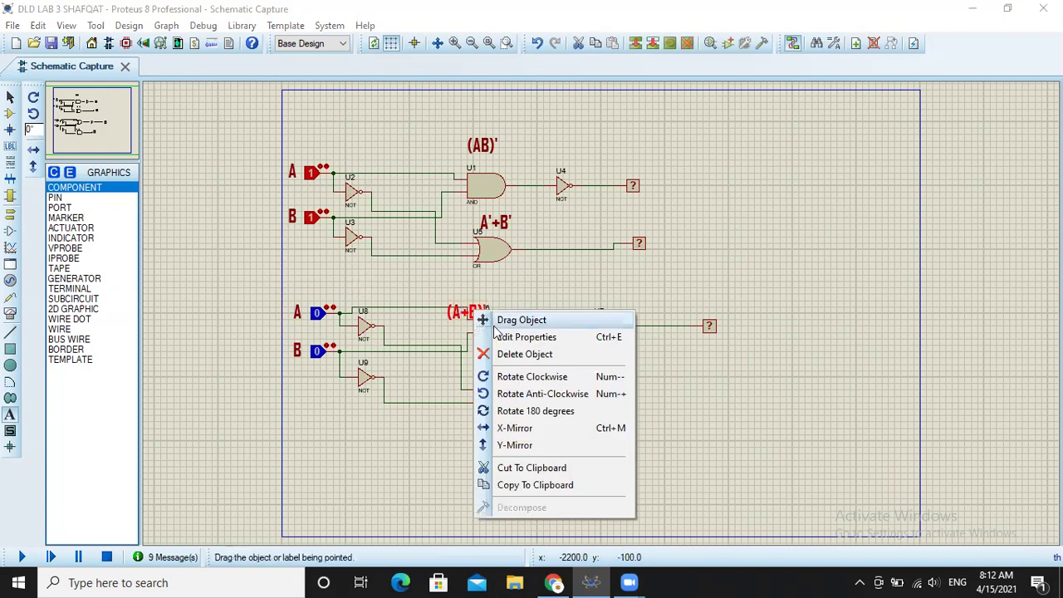
pyautogui.click(515, 320)
pyautogui.click(531, 311)
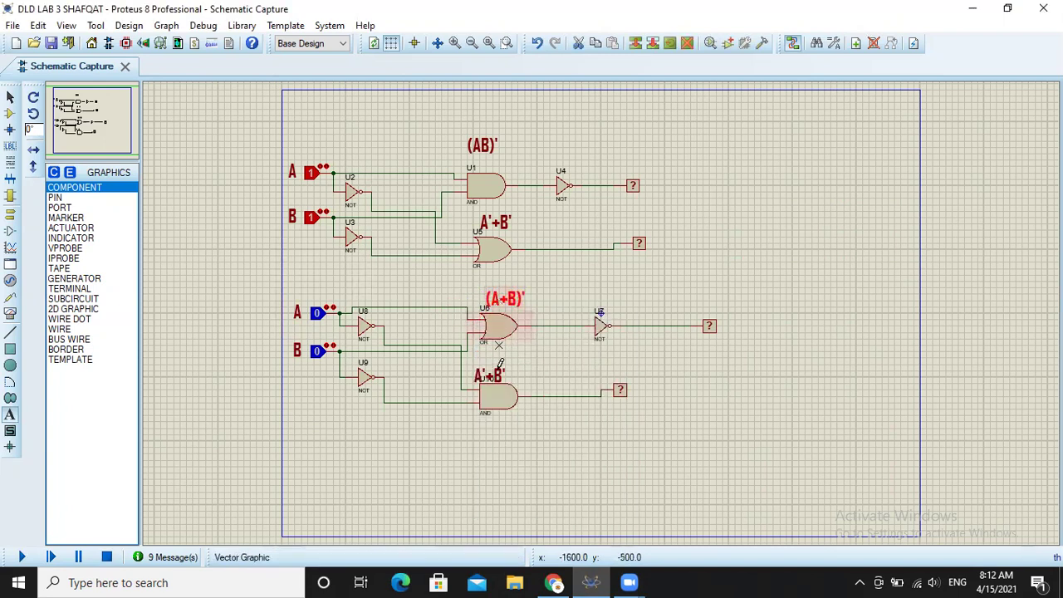
# Step: Move the A'+B' label up and to the right, just above the AND gate U10, and save the project
pyautogui.rightClick(500, 363)
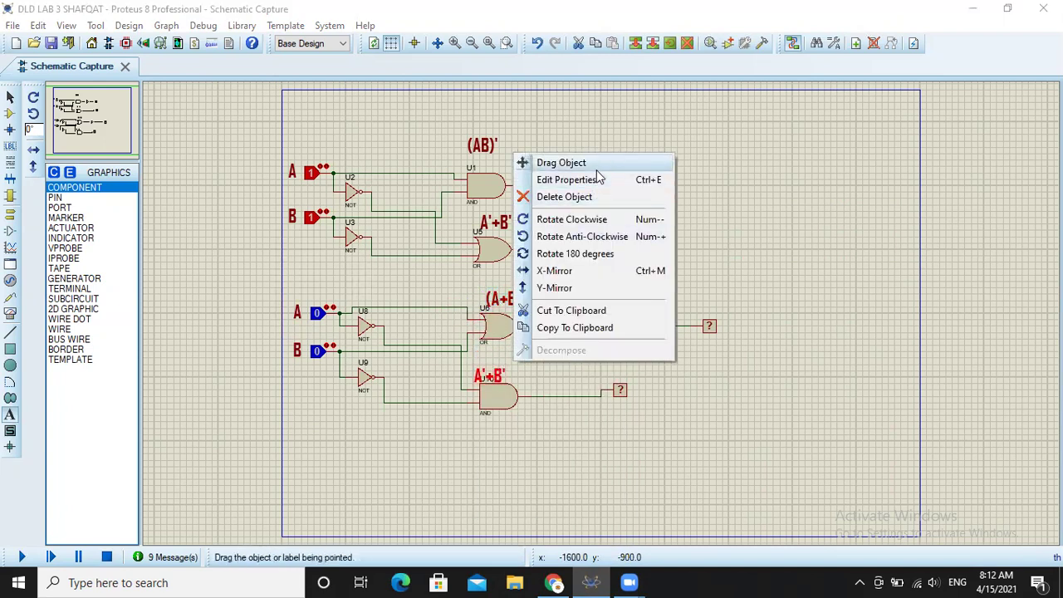
pyautogui.click(596, 162)
pyautogui.click(516, 366)
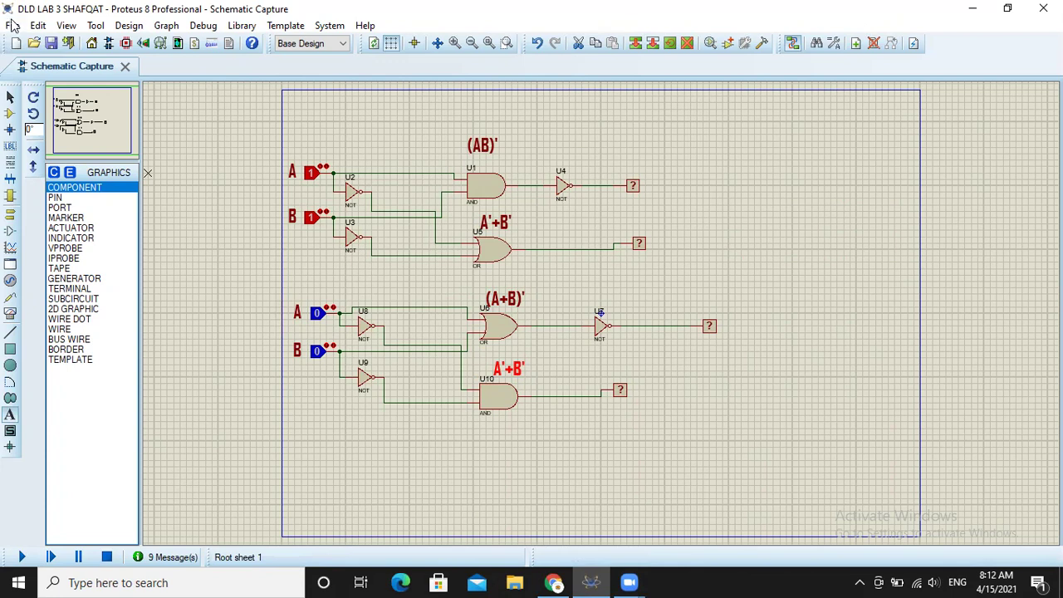
pyautogui.click(12, 25)
pyautogui.click(81, 130)
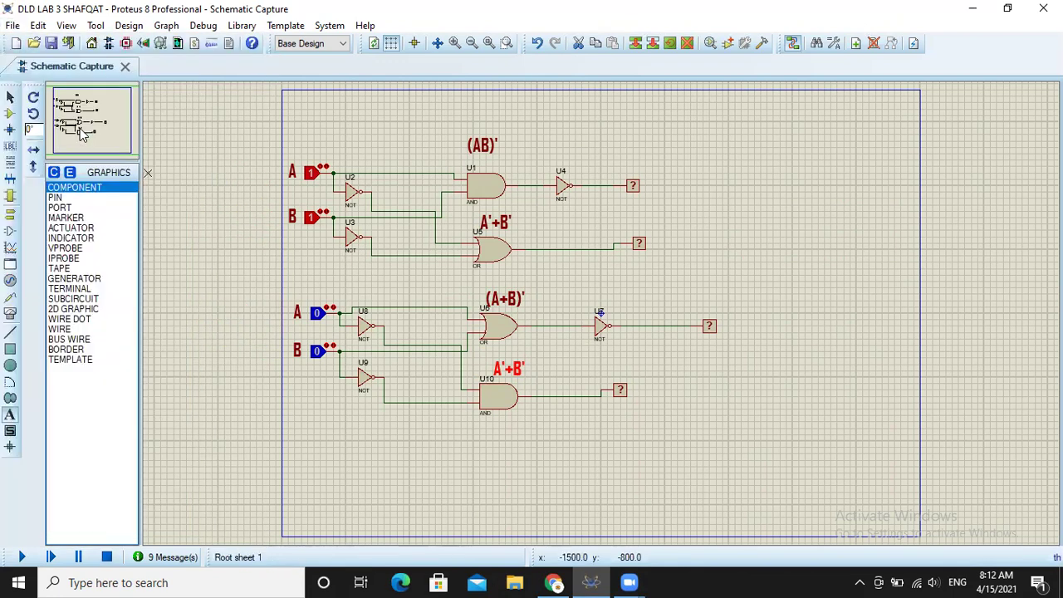